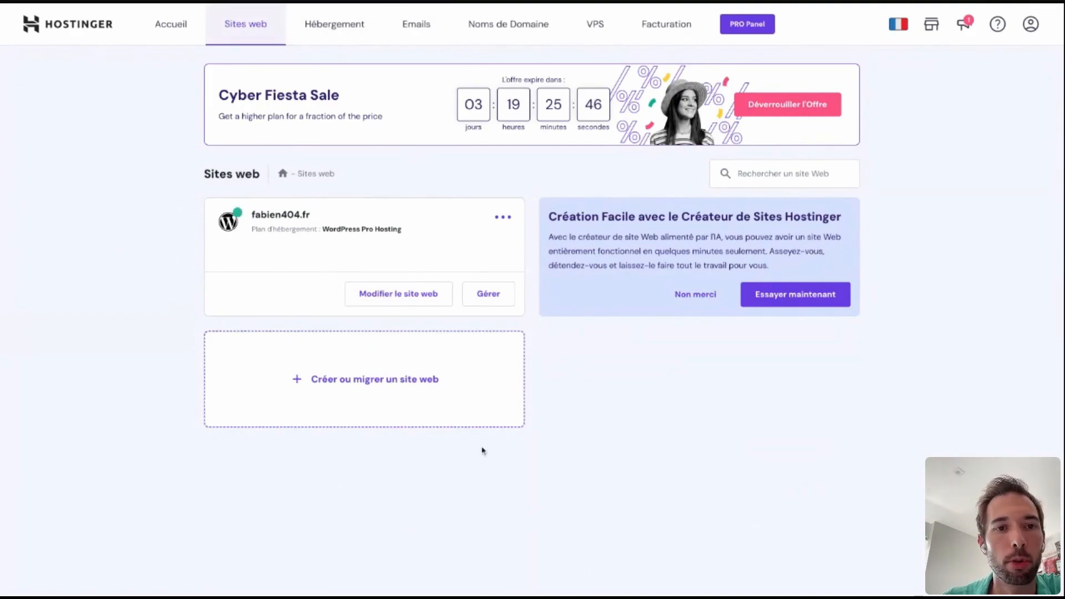
Start a new website without the personalised experience and select WordPress as its platform.
click(346, 390)
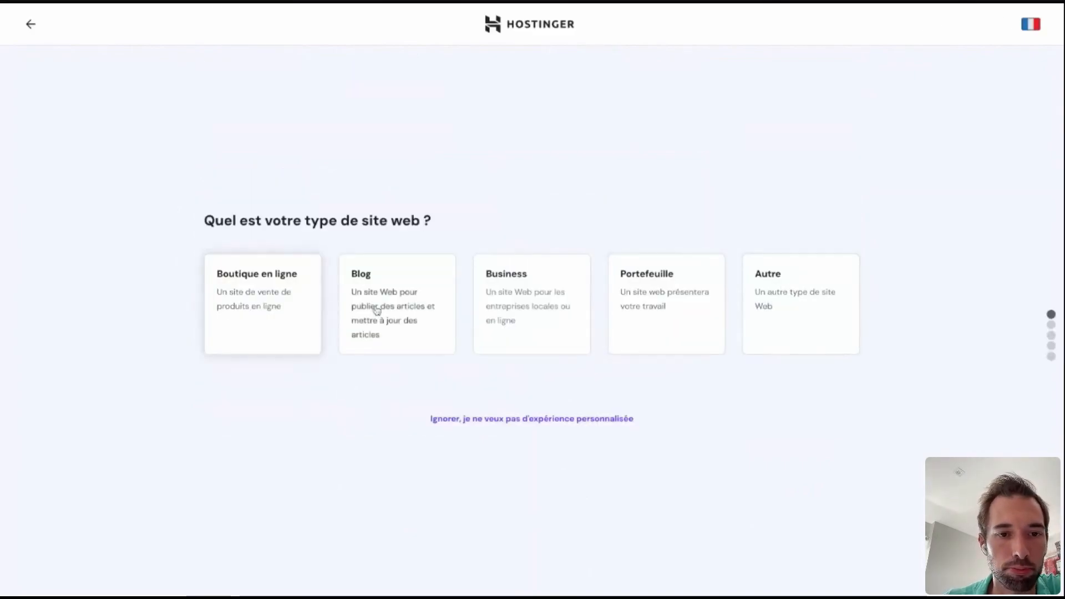
click(810, 330)
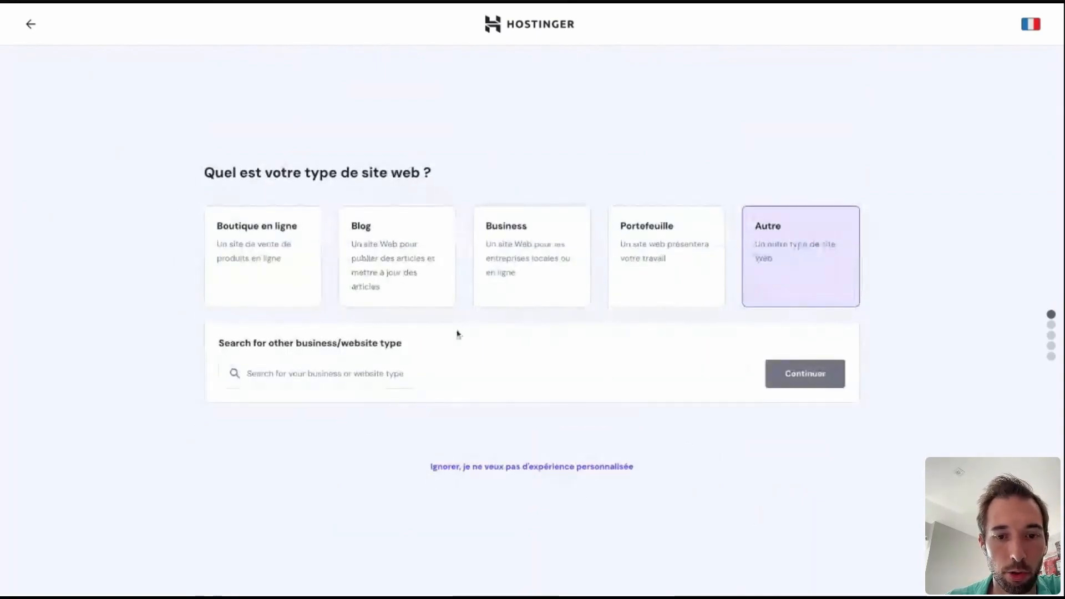
click(498, 468)
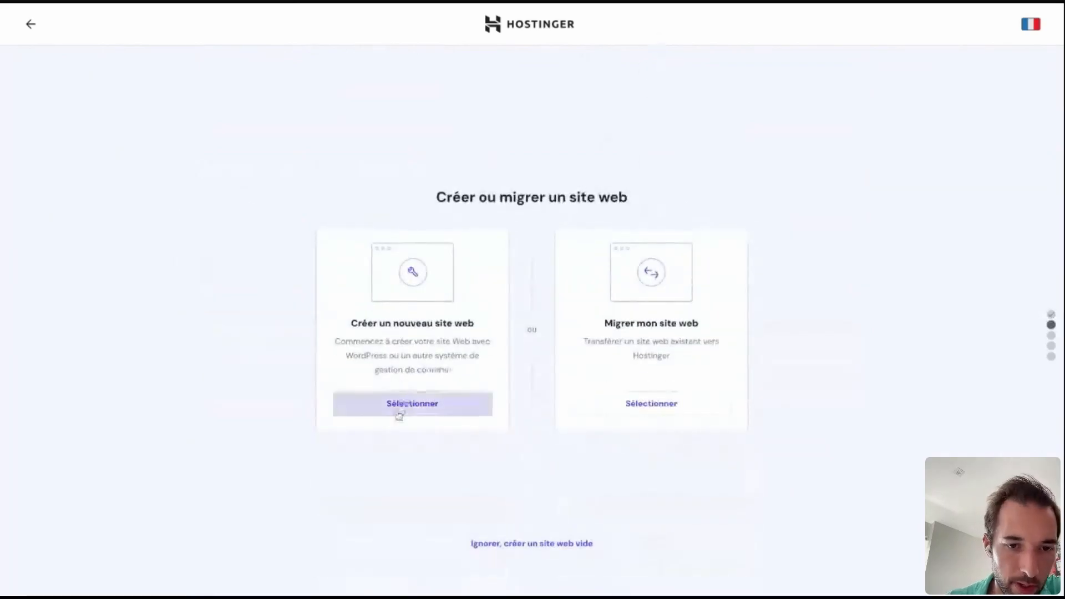
click(399, 412)
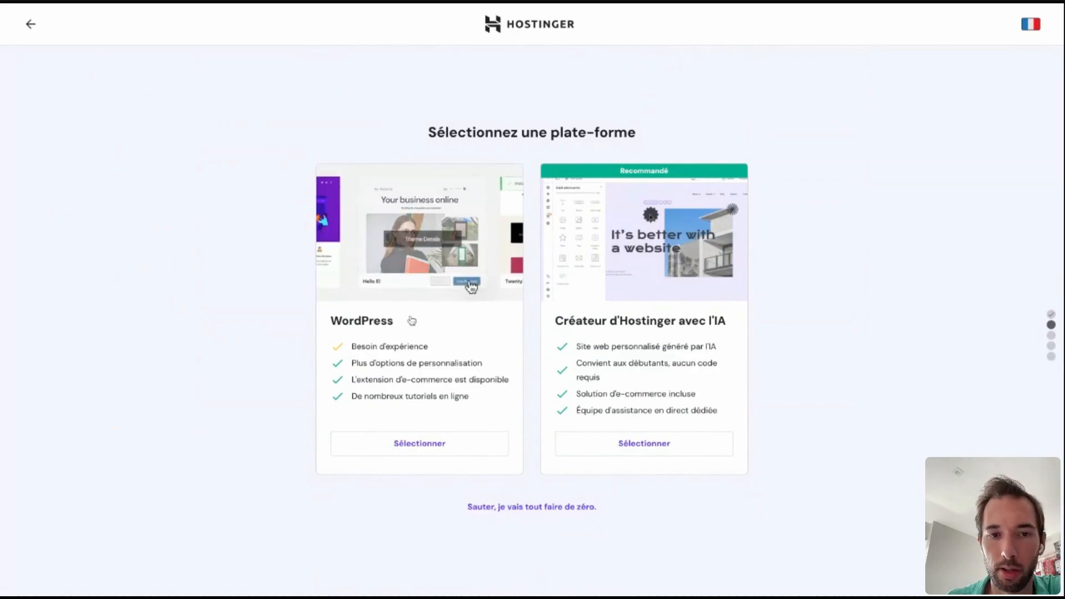
click(399, 442)
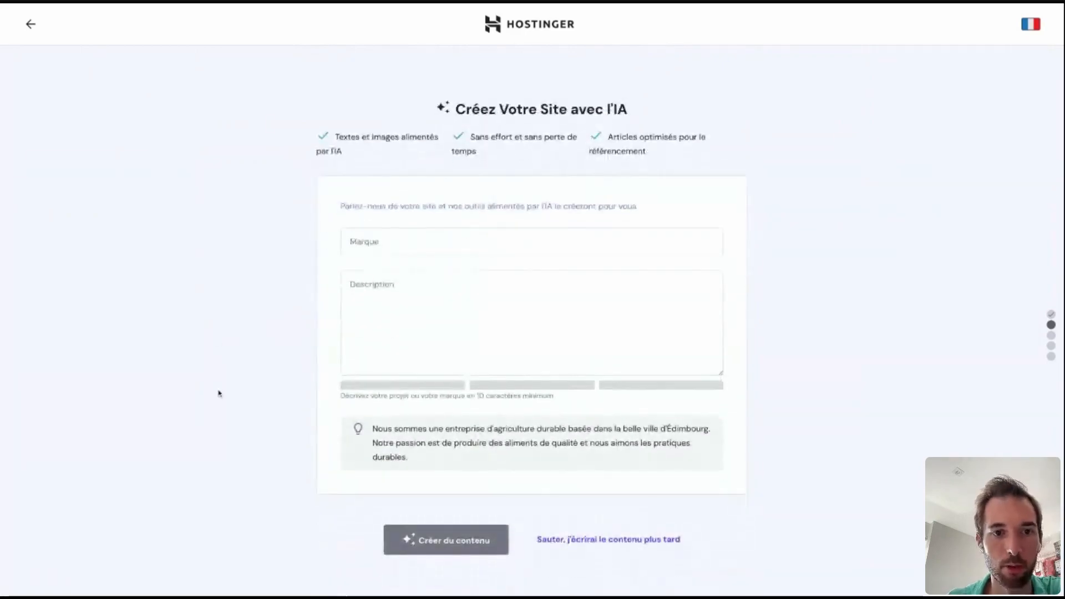
Set the site's brand to "Parachutisme en folie".
click(397, 253)
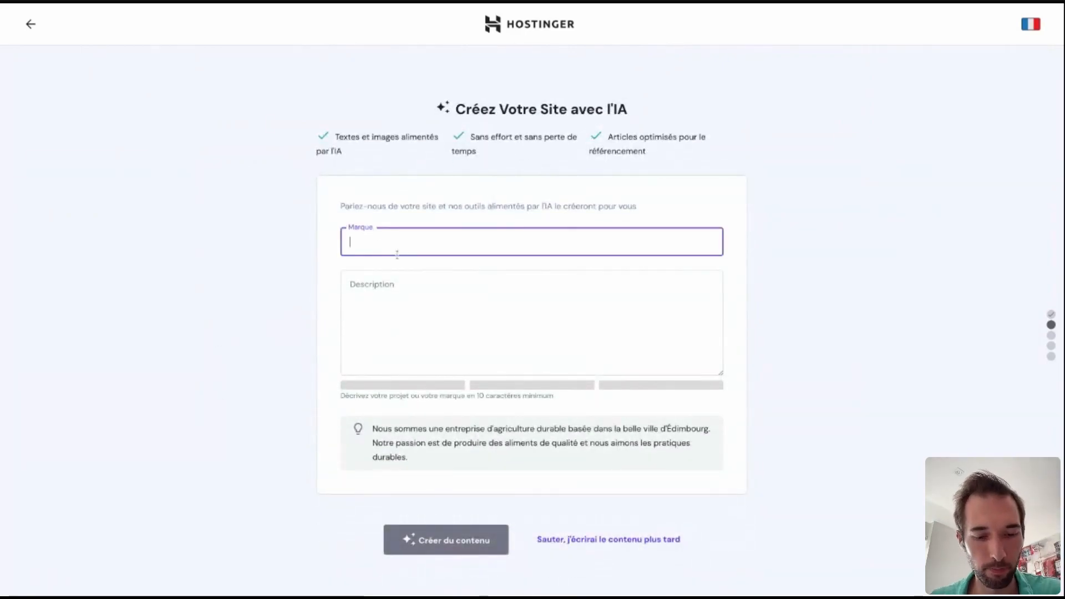
text(Para)
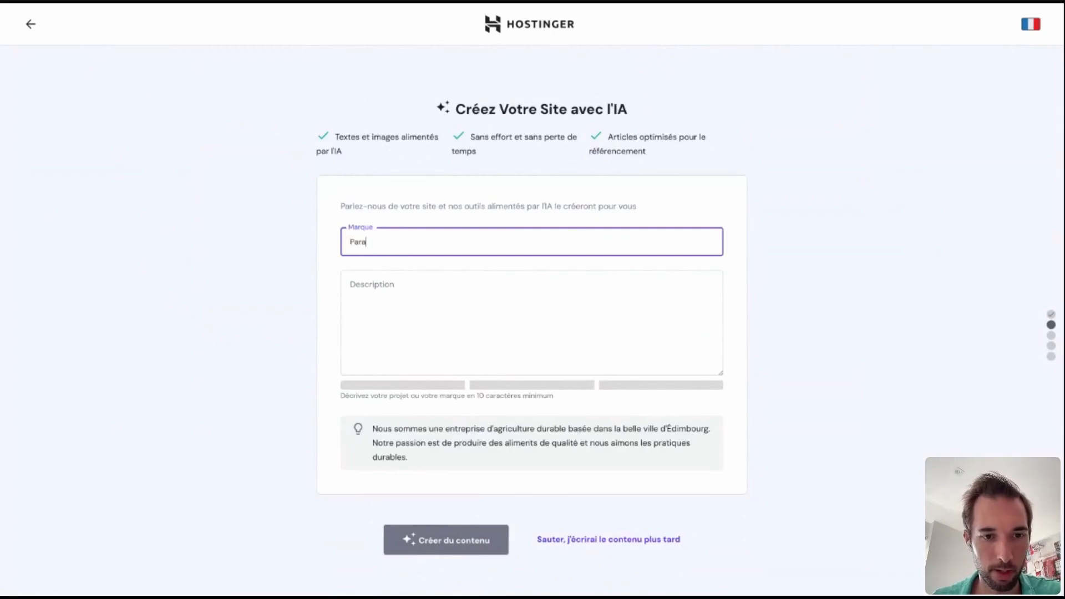
text(chutisme en folie)
key(Tab)
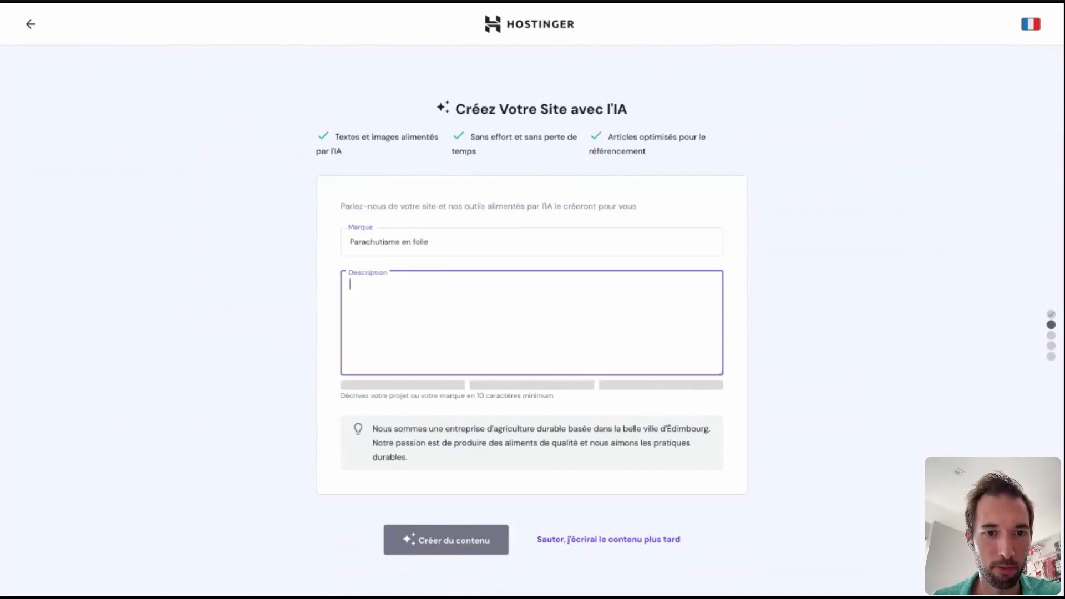
Describe the site as "On parle de chute libre, d'équipement de parachutisme, ça va être top !" and create the AI content.
text(On parle )
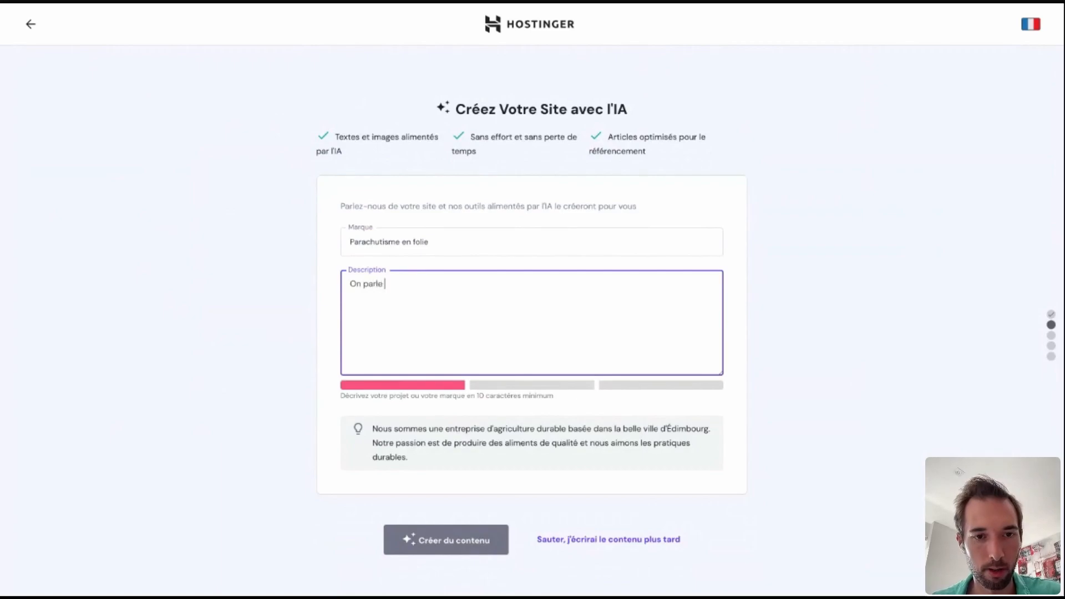
text(de chute libre)
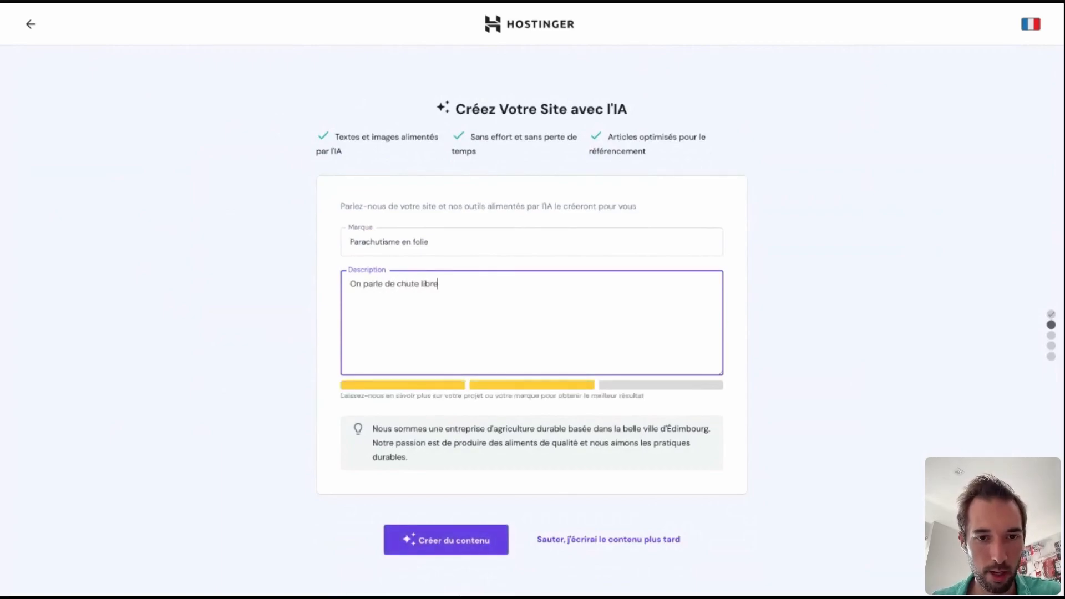
text(, d'équipemen)
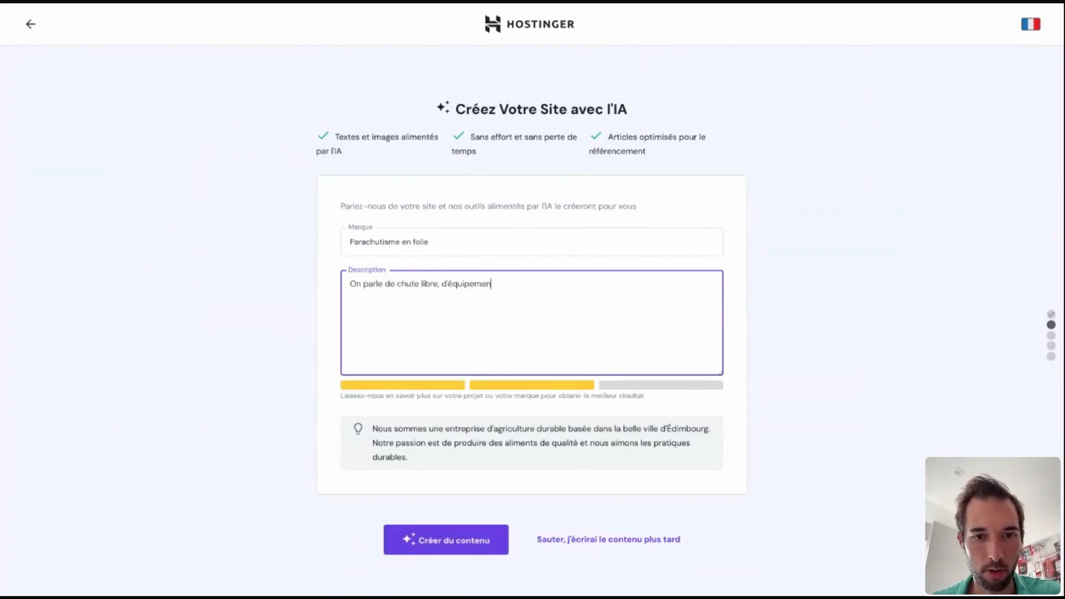
text(t de parachutis)
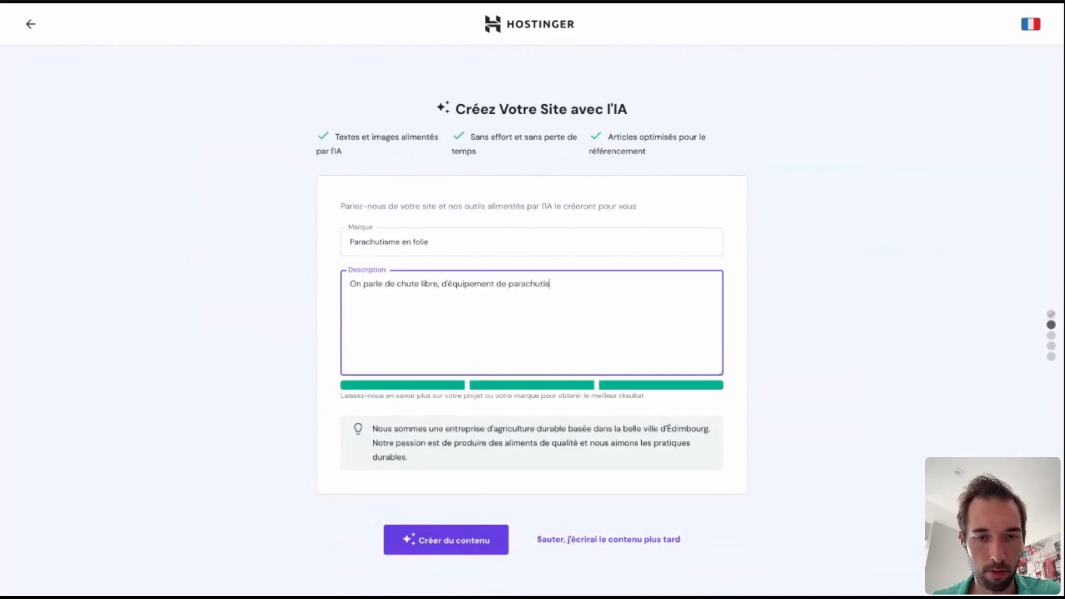
text(me, ça va étre tpo^)
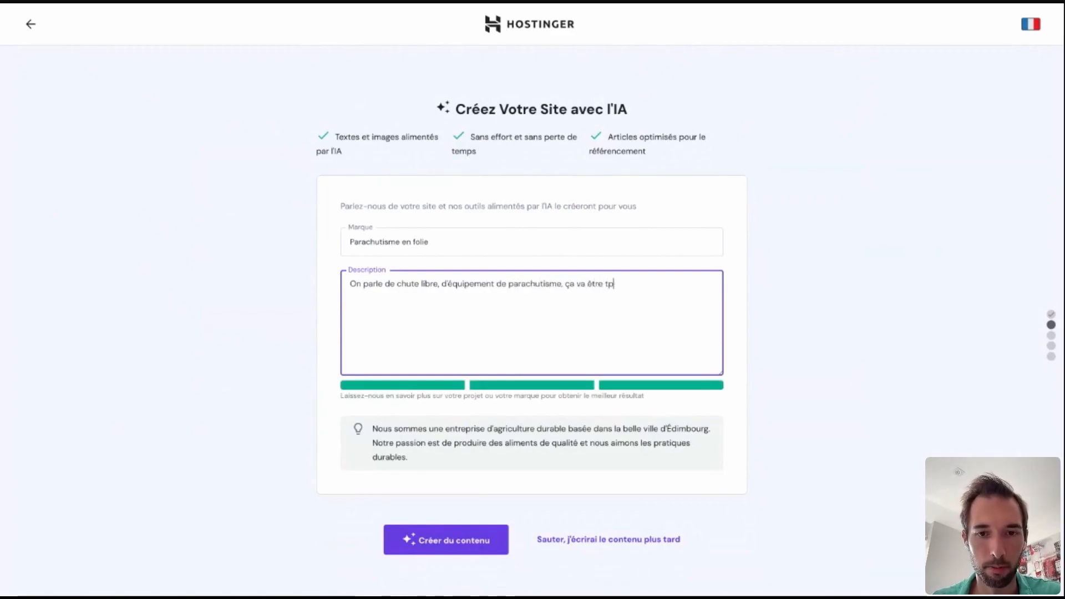
key(BackSpace)
text(op !)
click(442, 548)
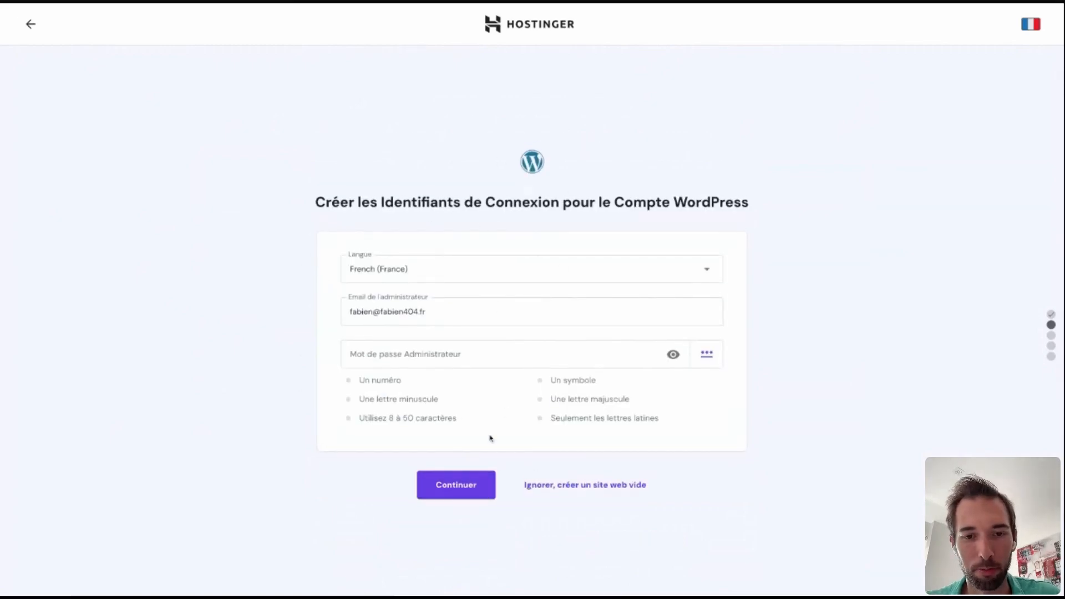
Generate the WordPress administrator password and include only the All in one SEO, WPForms and Google Site kit extensions.
click(706, 355)
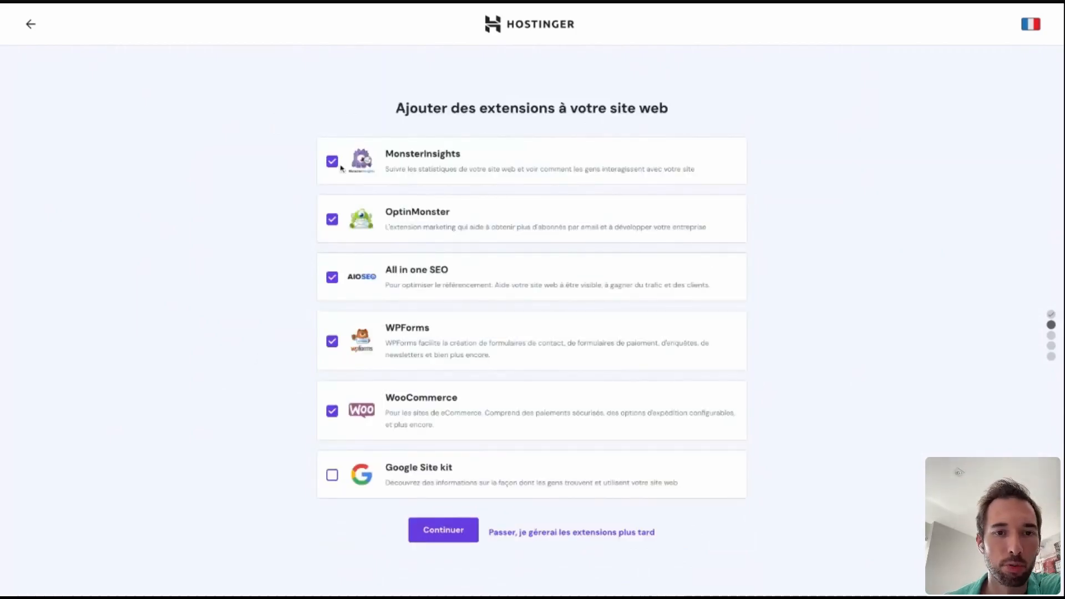
click(332, 161)
click(332, 220)
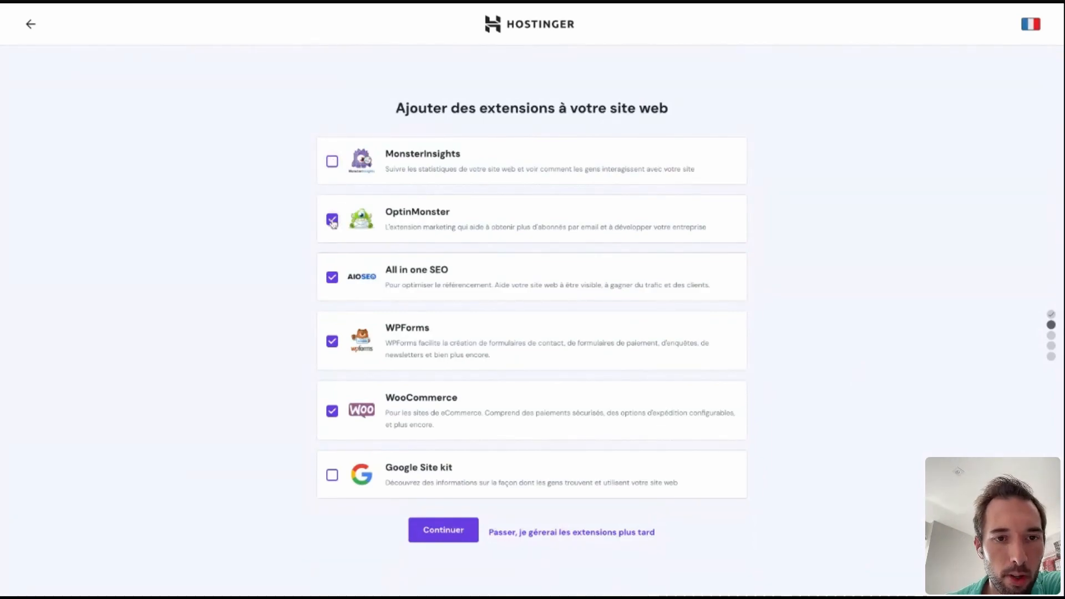
click(333, 411)
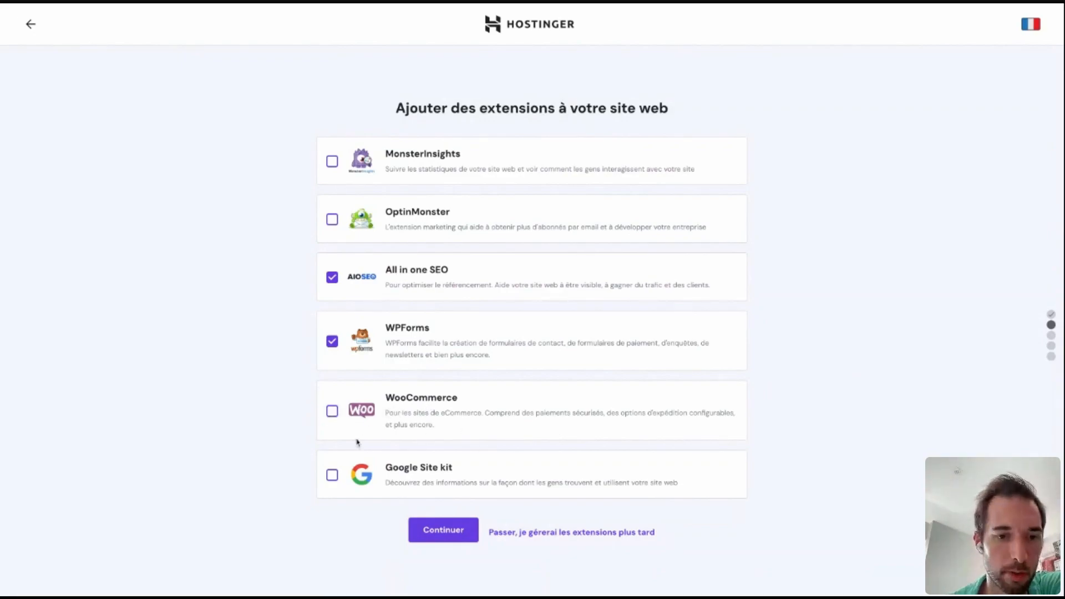
click(333, 475)
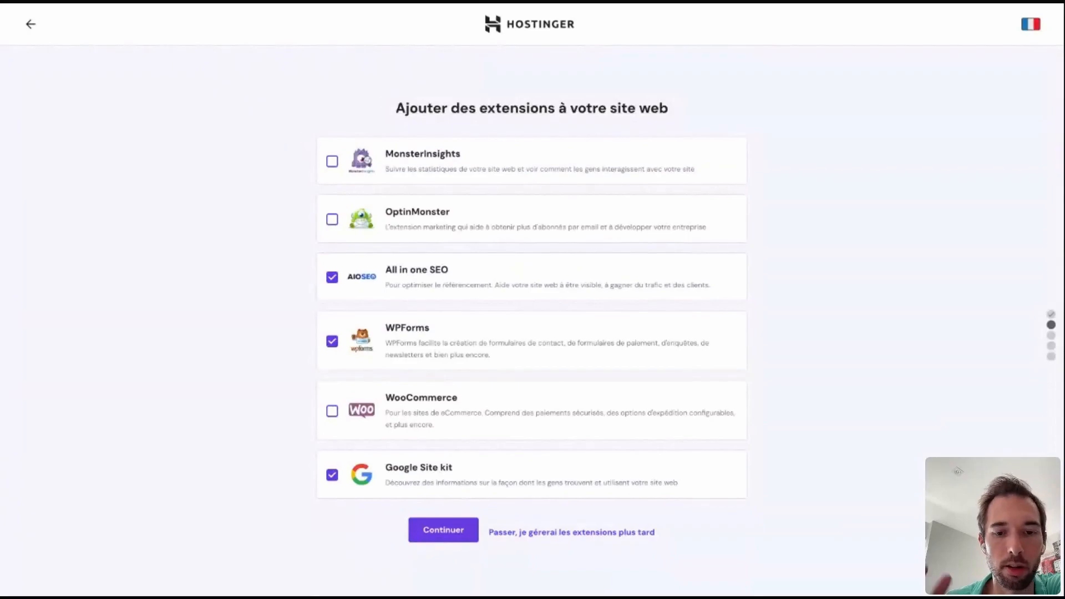
click(452, 543)
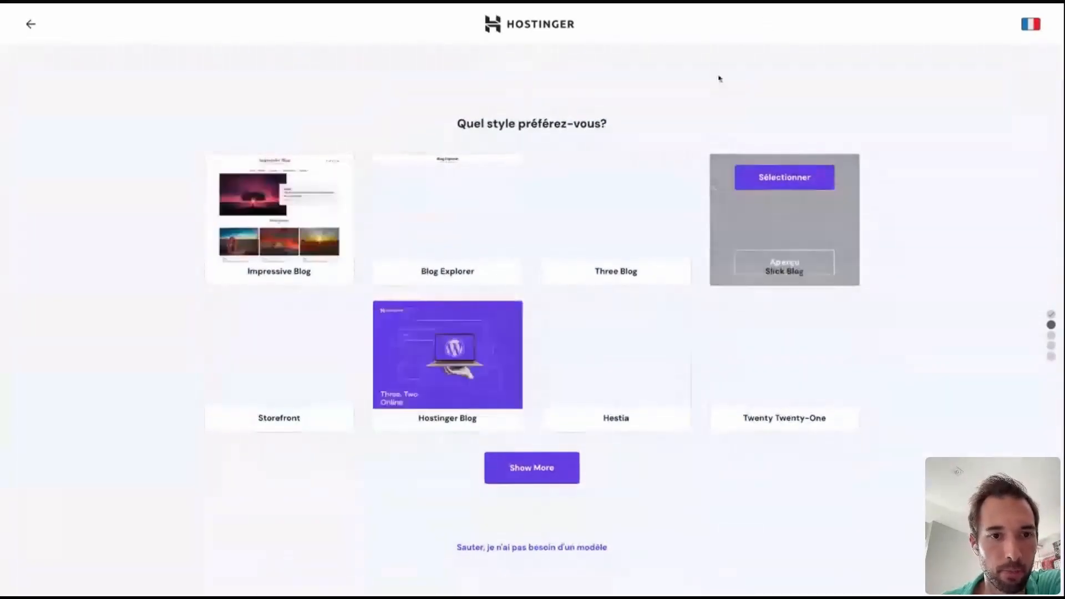
Browse the full list of site styles and open the preview of the Storefront theme.
mouse_move(510, 403)
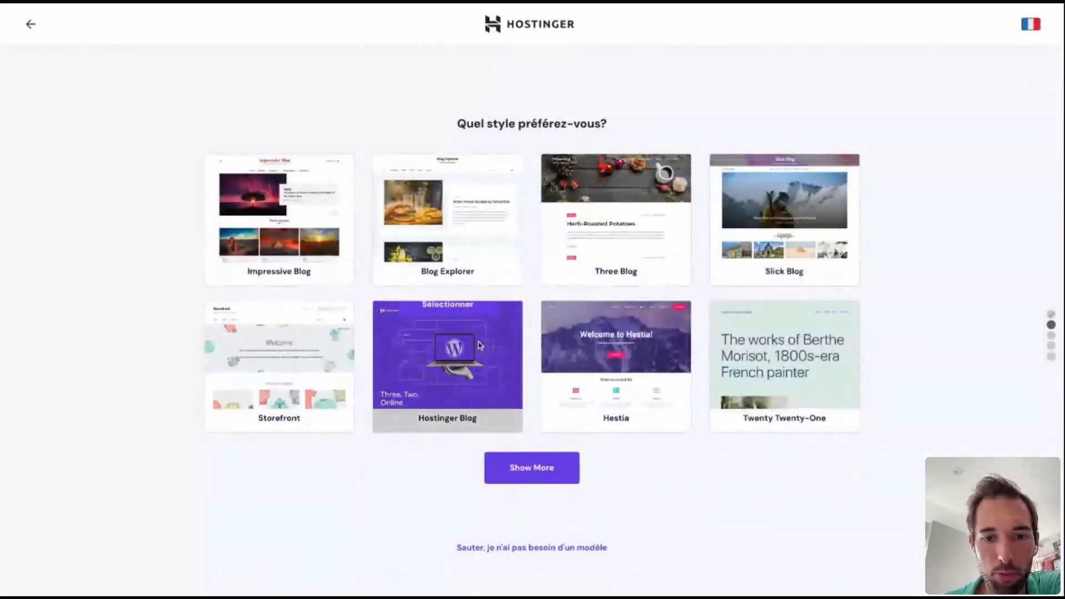
click(536, 471)
scroll(477, 485, down, 4)
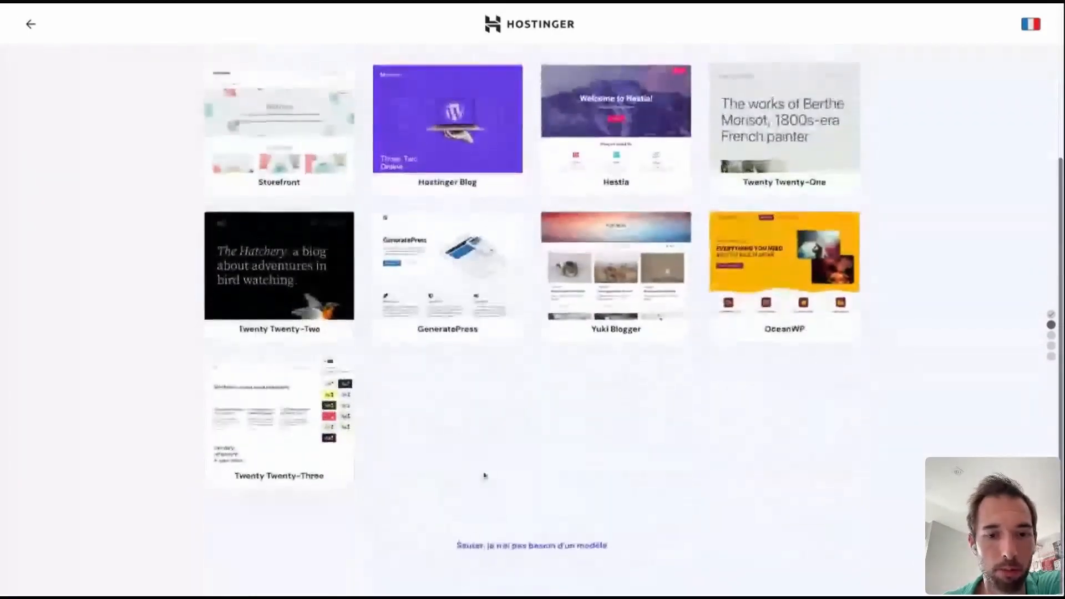
scroll(472, 444, up, 3)
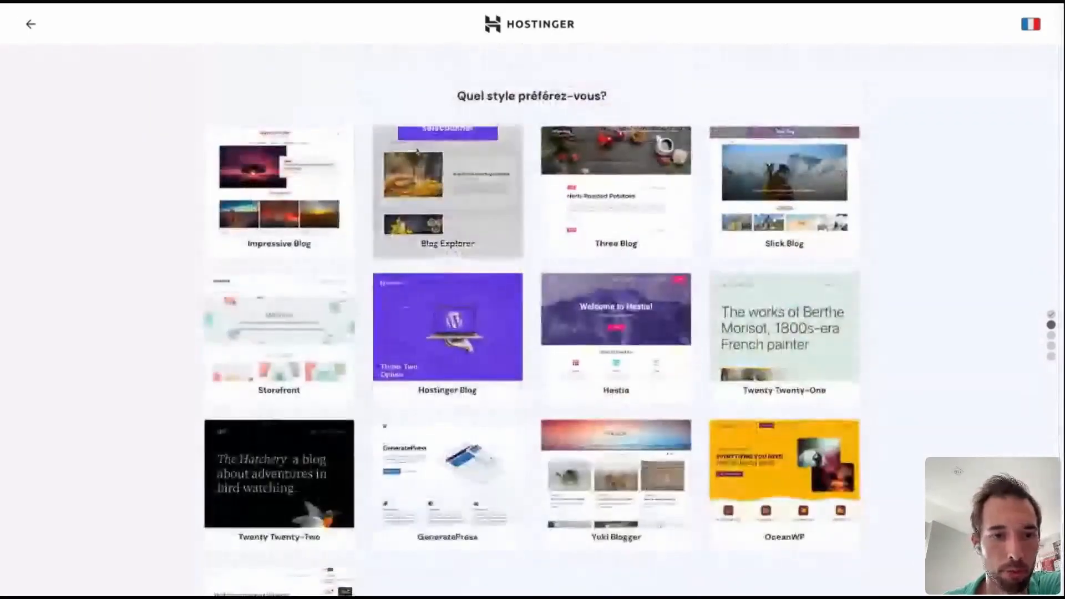
mouse_move(274, 326)
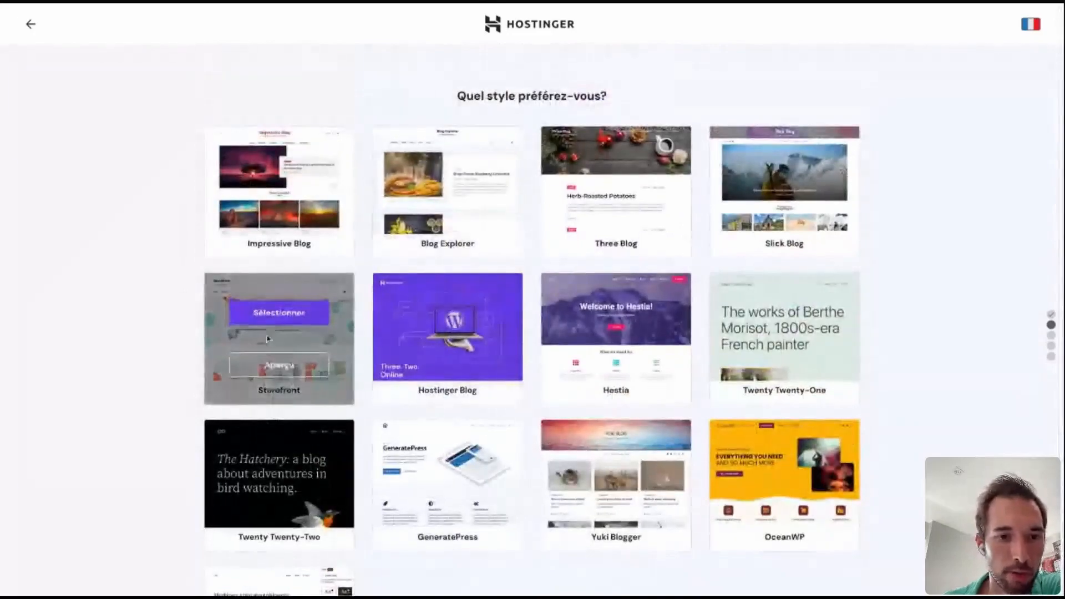
click(269, 374)
Examine the layout of the Storefront demo's posts and pages.
scroll(623, 409, down, 8)
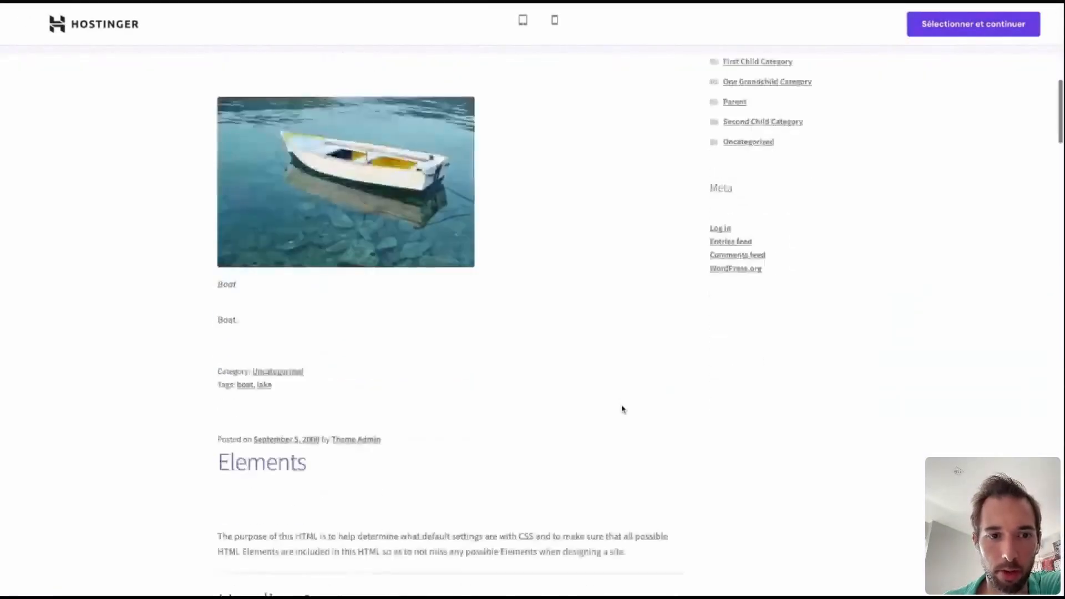
scroll(622, 409, down, 20)
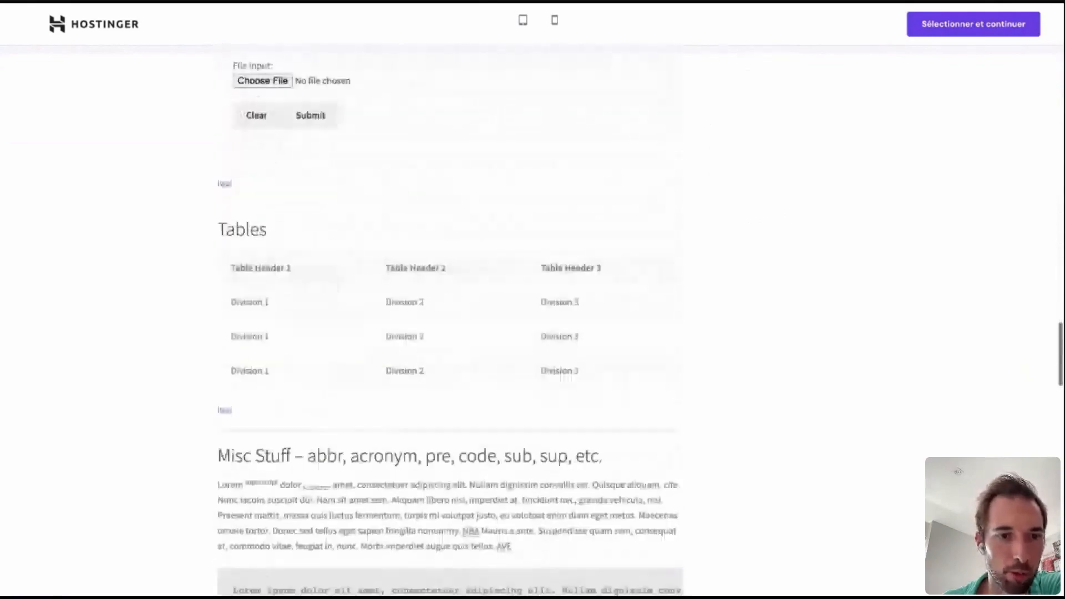
scroll(310, 216, up, 20)
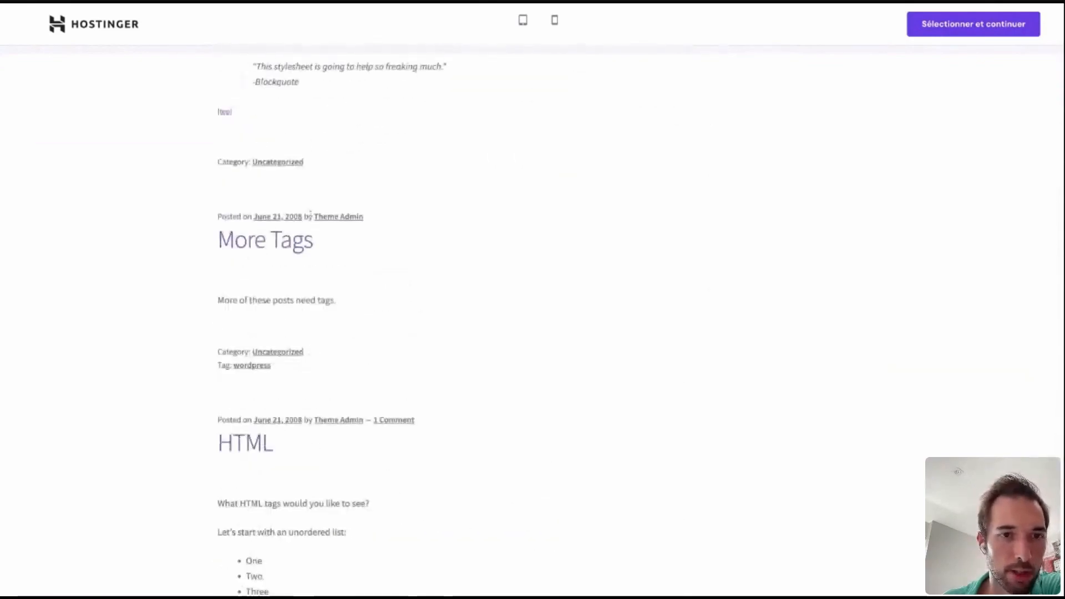
scroll(310, 215, up, 13)
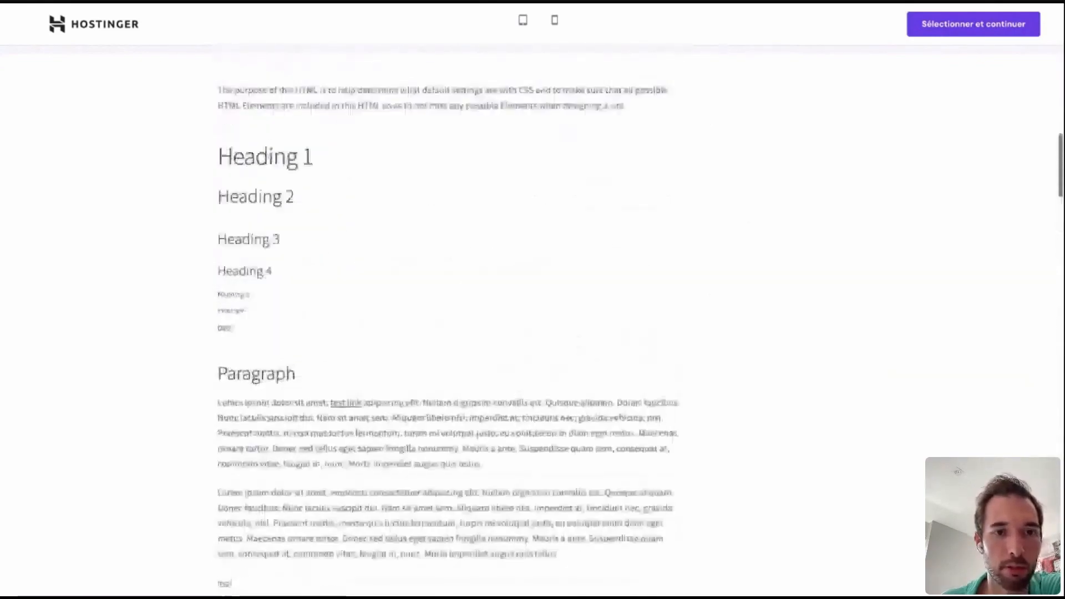
click(238, 155)
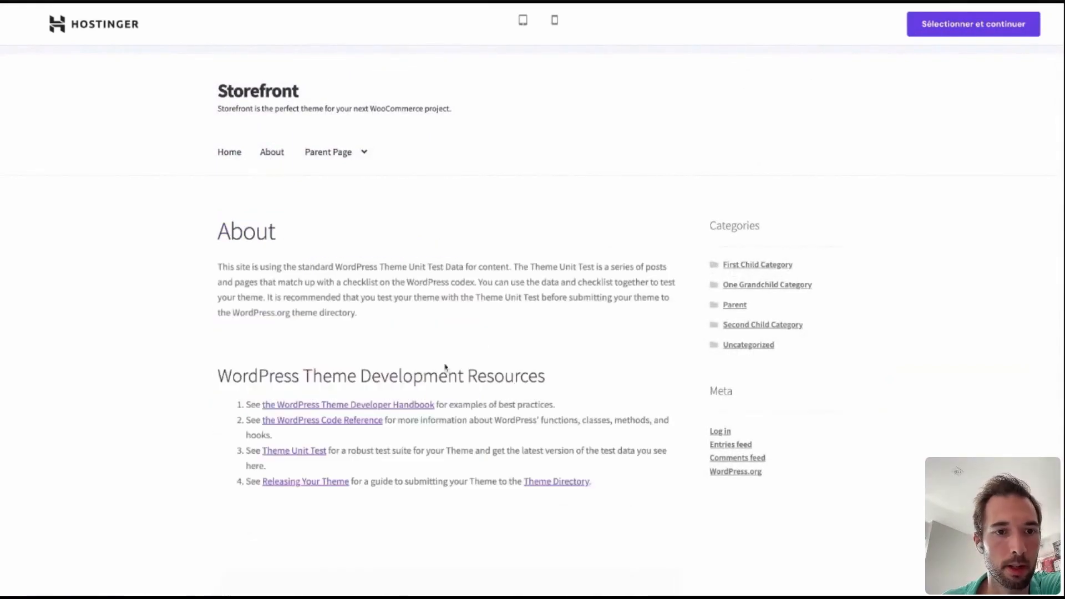
scroll(446, 367, down, 5)
scroll(445, 367, up, 5)
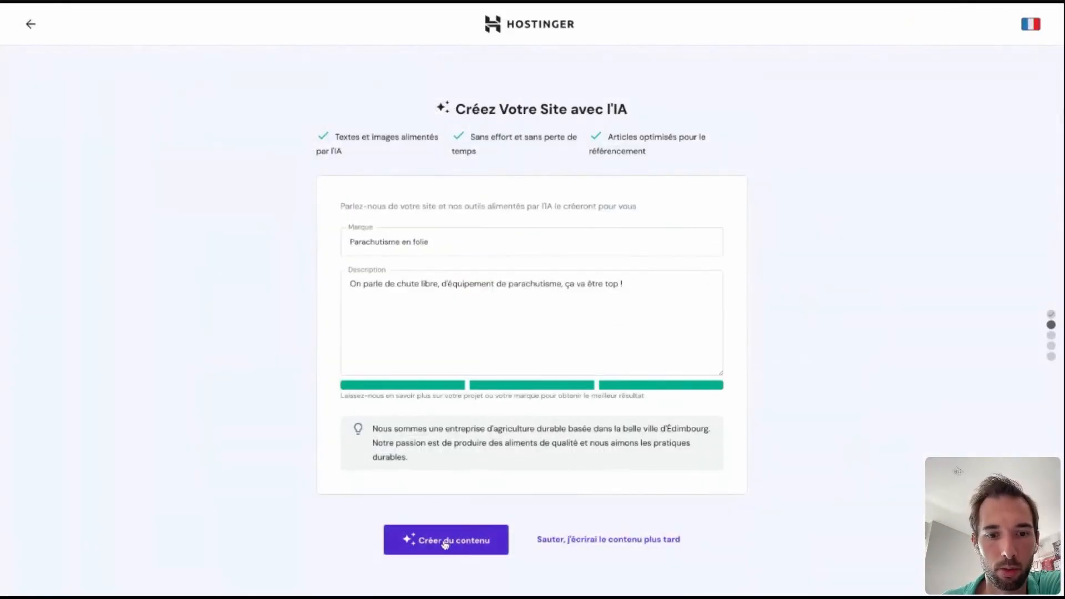
Go through the content and WordPress credentials pages again and choose Storefront from the full list of styles.
click(442, 542)
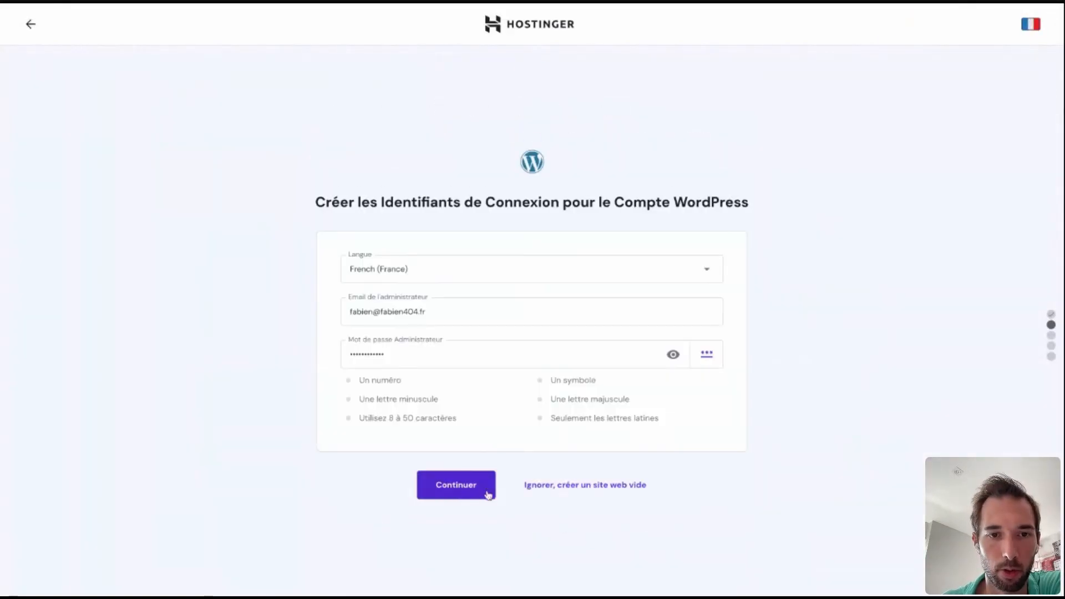
click(488, 495)
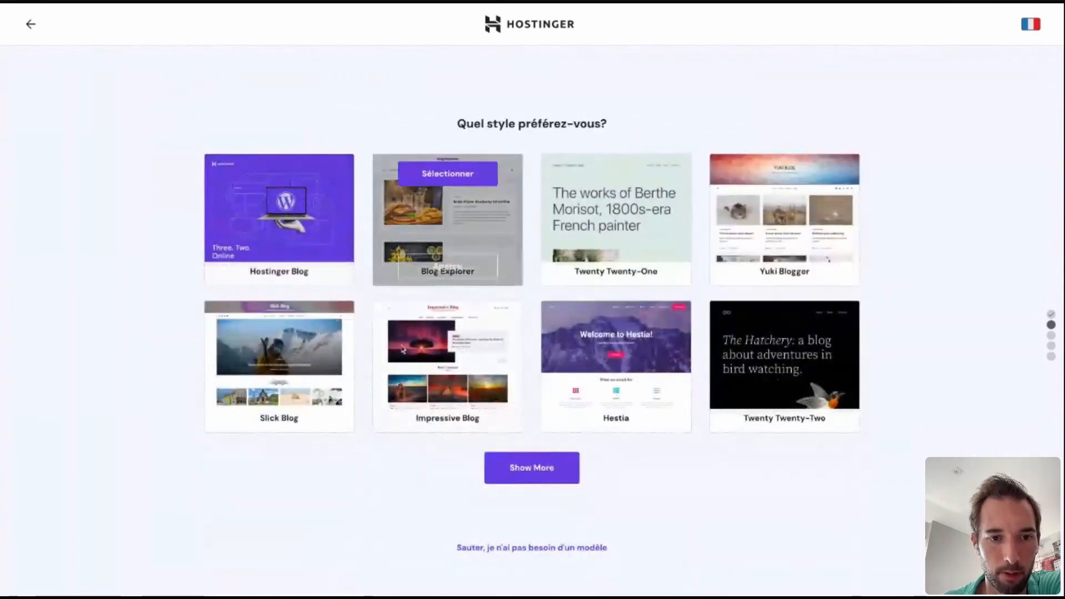
click(531, 468)
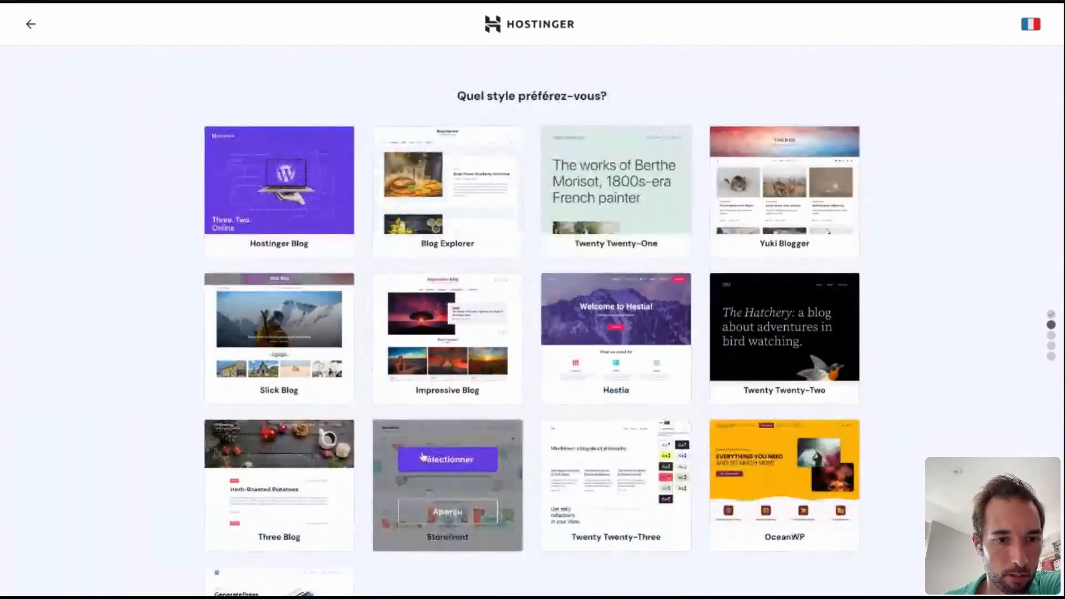
scroll(422, 456, down, 3)
click(441, 308)
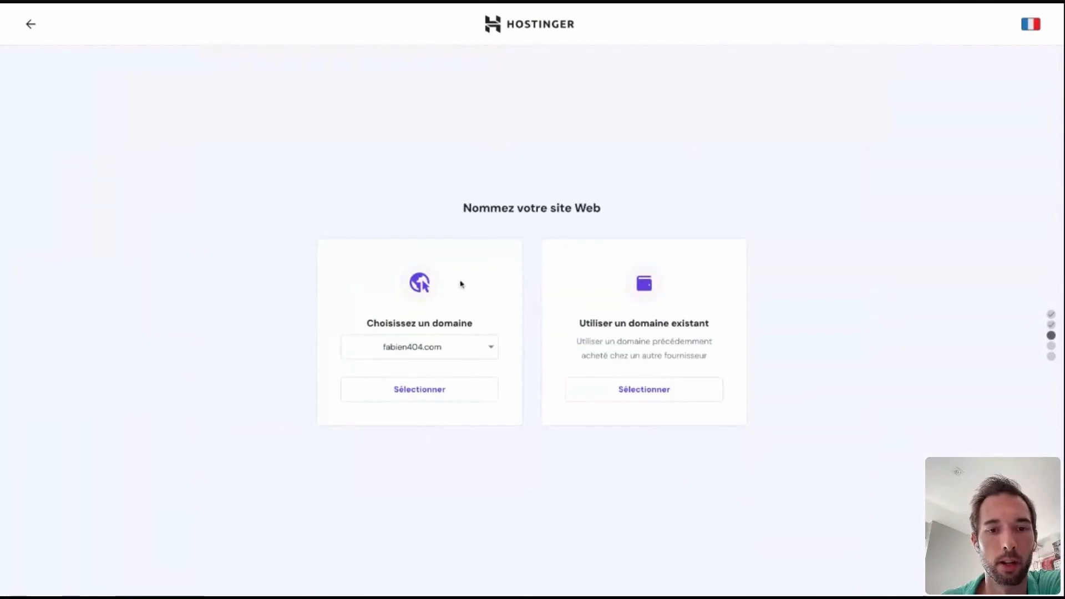
Check the domain choices offered for naming the website.
click(474, 343)
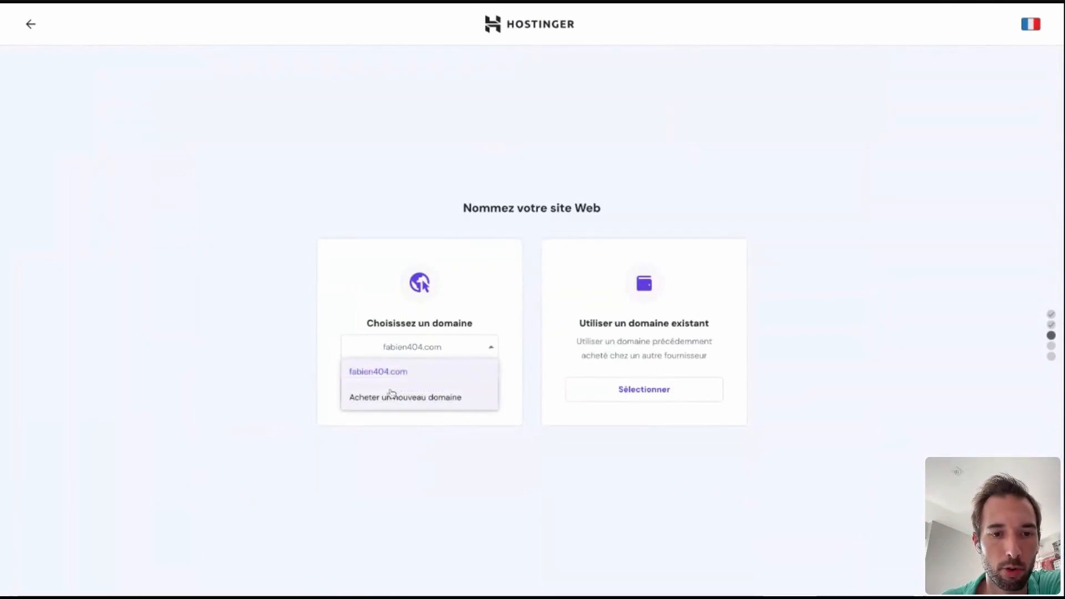
click(604, 278)
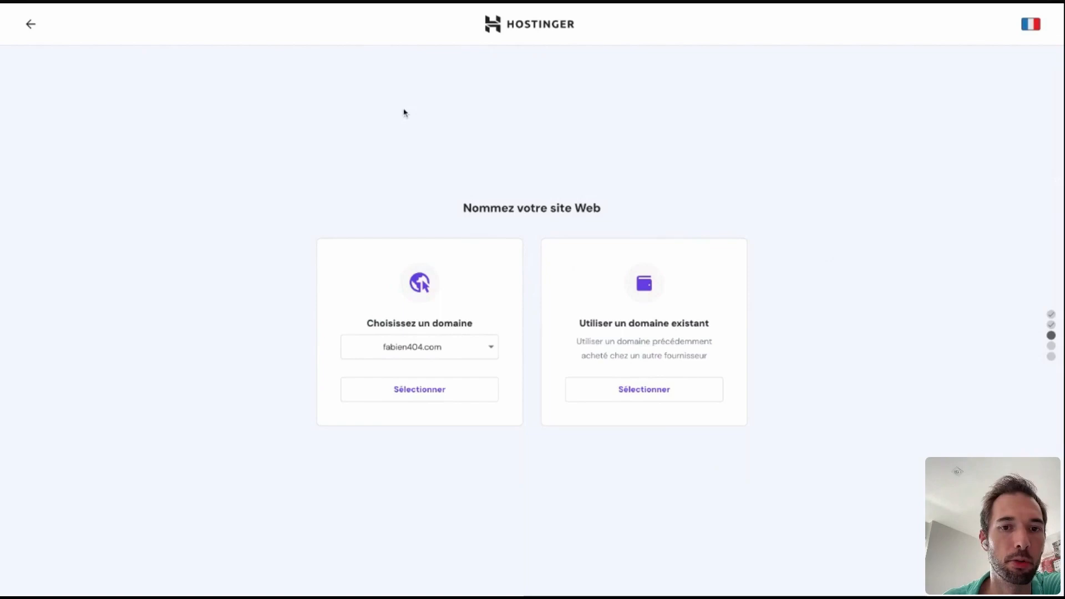
Name the website with the already offered domain and open the new site's WordPress dashboard for editing.
click(397, 396)
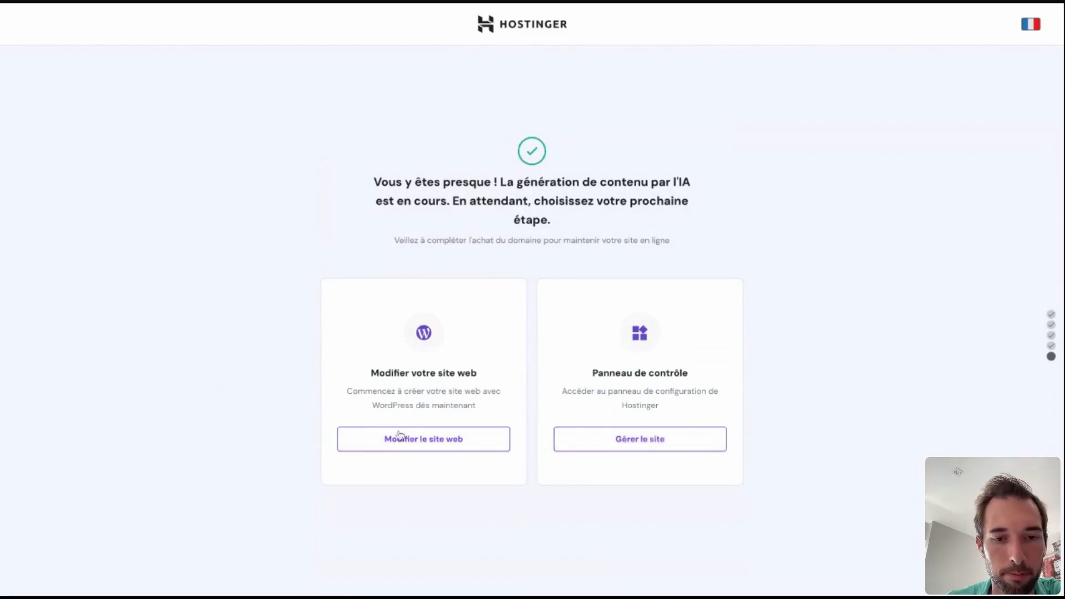
click(410, 443)
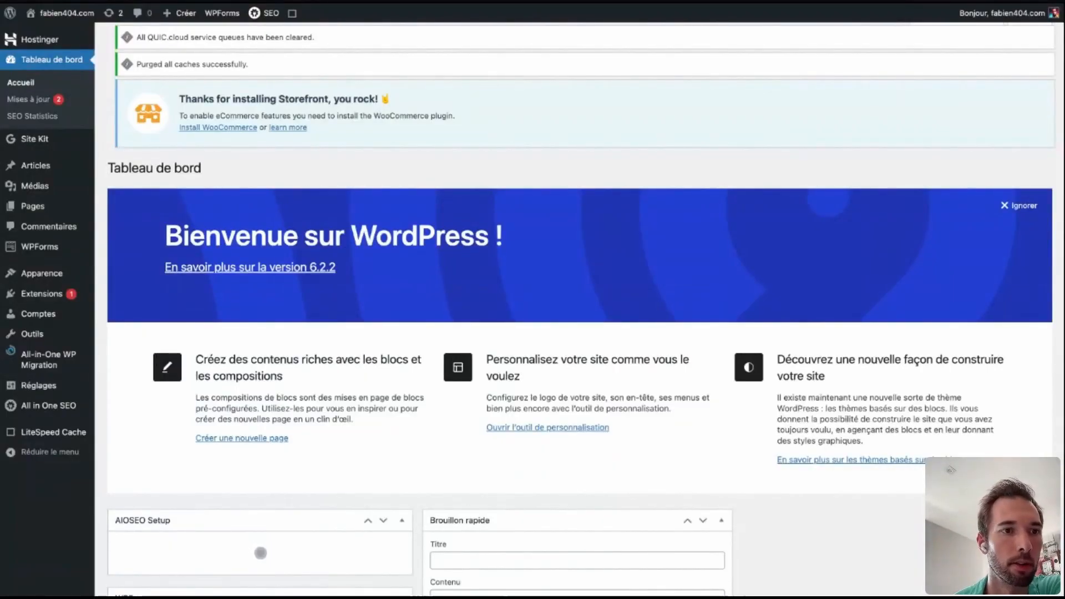
scroll(532, 308, down, 15)
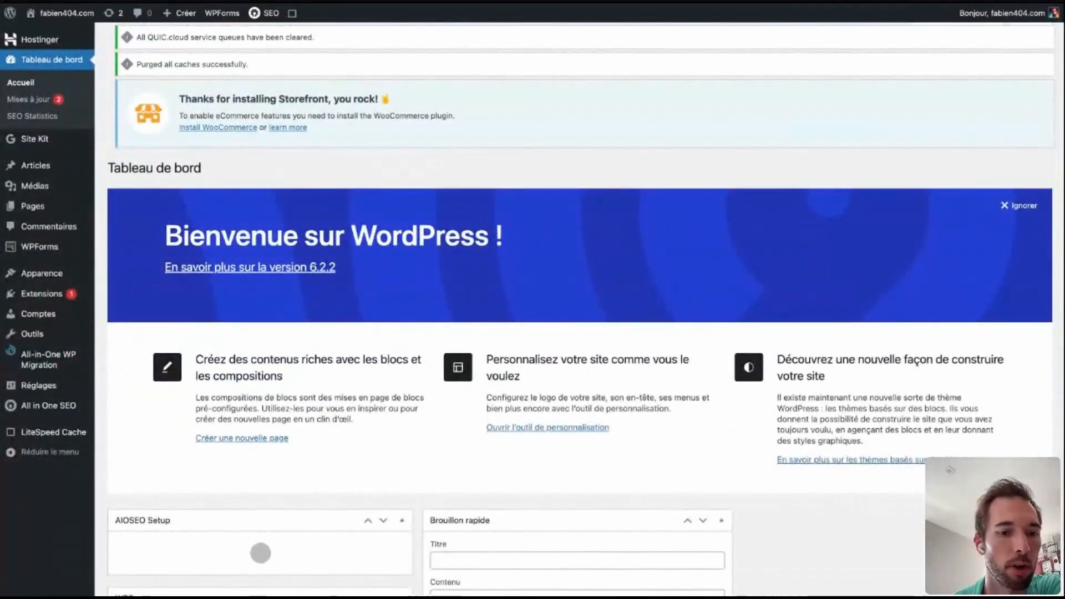
scroll(532, 308, down, 15)
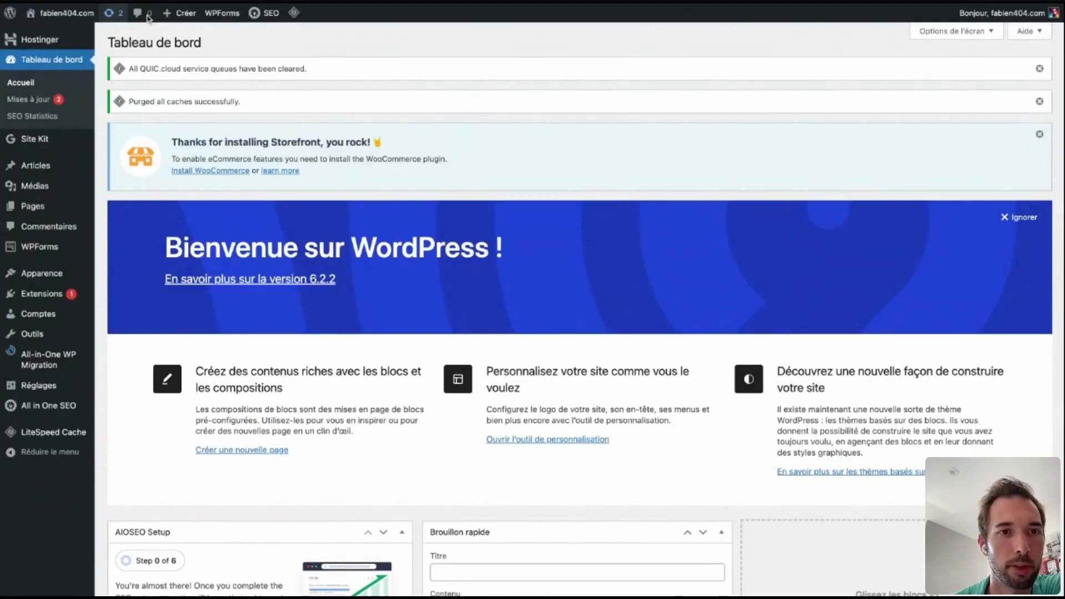
Check the available WordPress, extension, theme and translation updates.
click(114, 12)
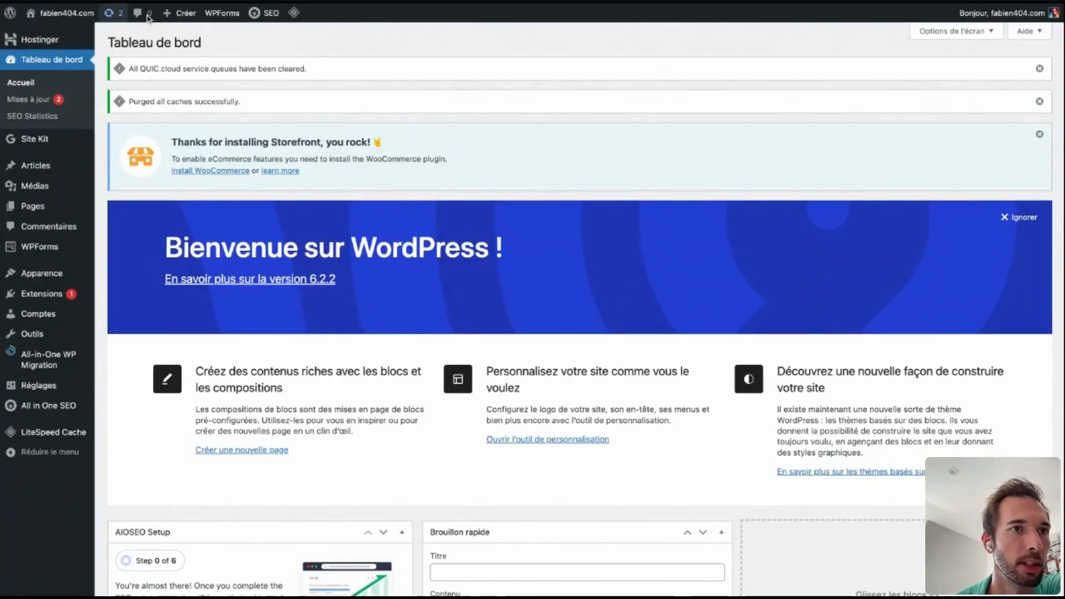
scroll(483, 309, down, 3)
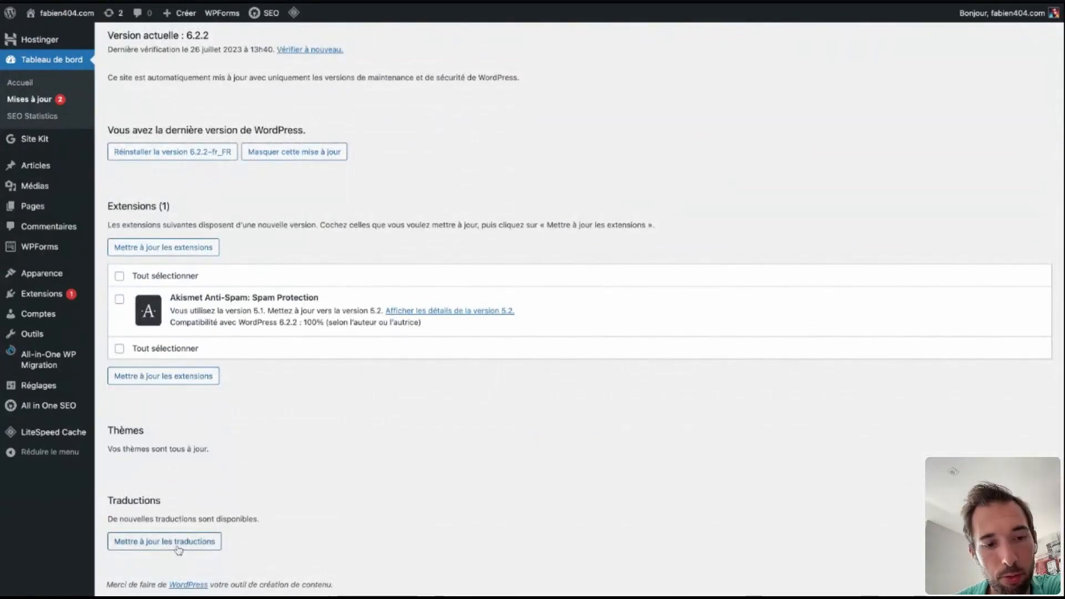
scroll(429, 61, up, 3)
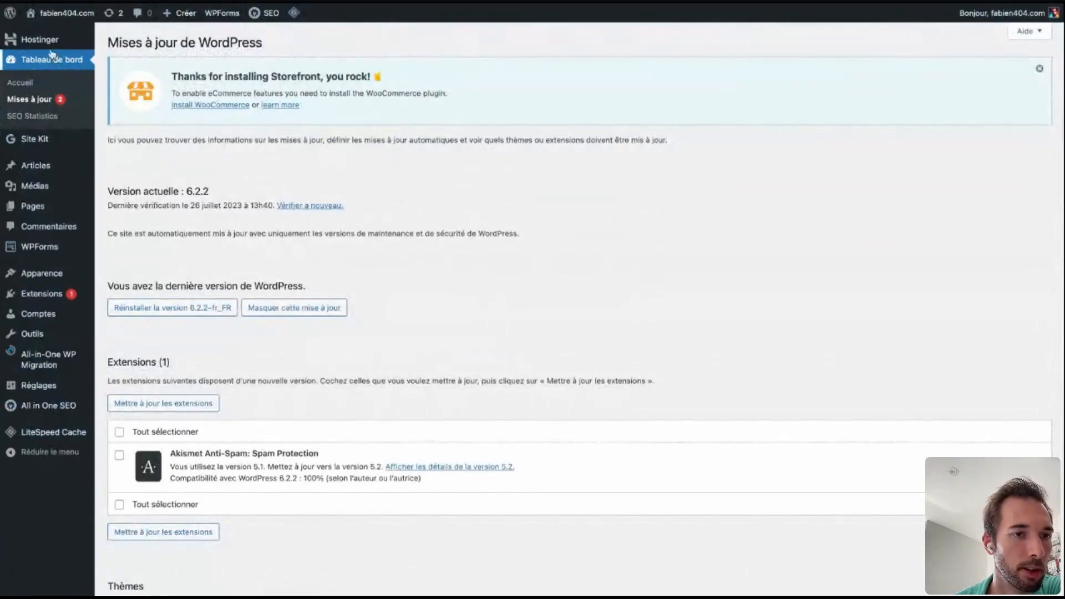
Examine the WordPress admin sections from posts and media through appearance, extensions, accounts, tools, settings, All in One SEO and LiteSpeed Cache.
mouse_move(57, 13)
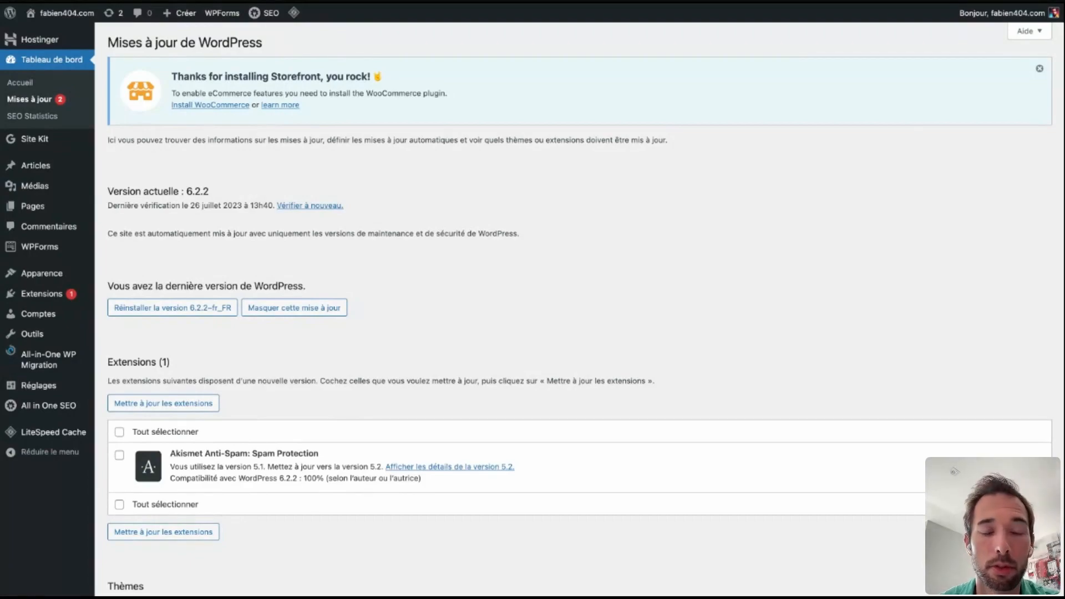
mouse_move(60, 167)
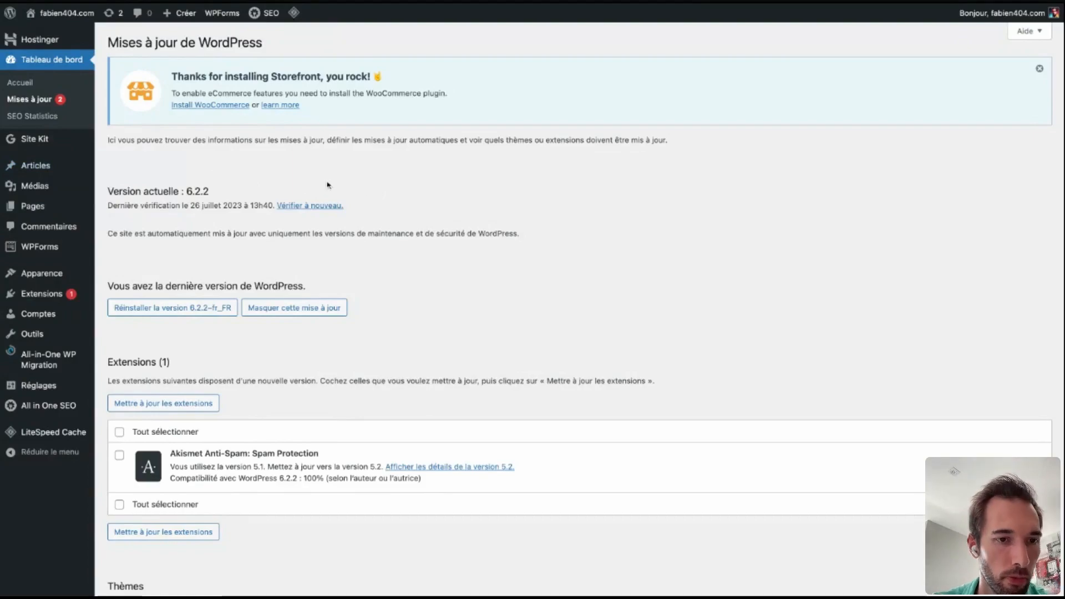
mouse_move(37, 196)
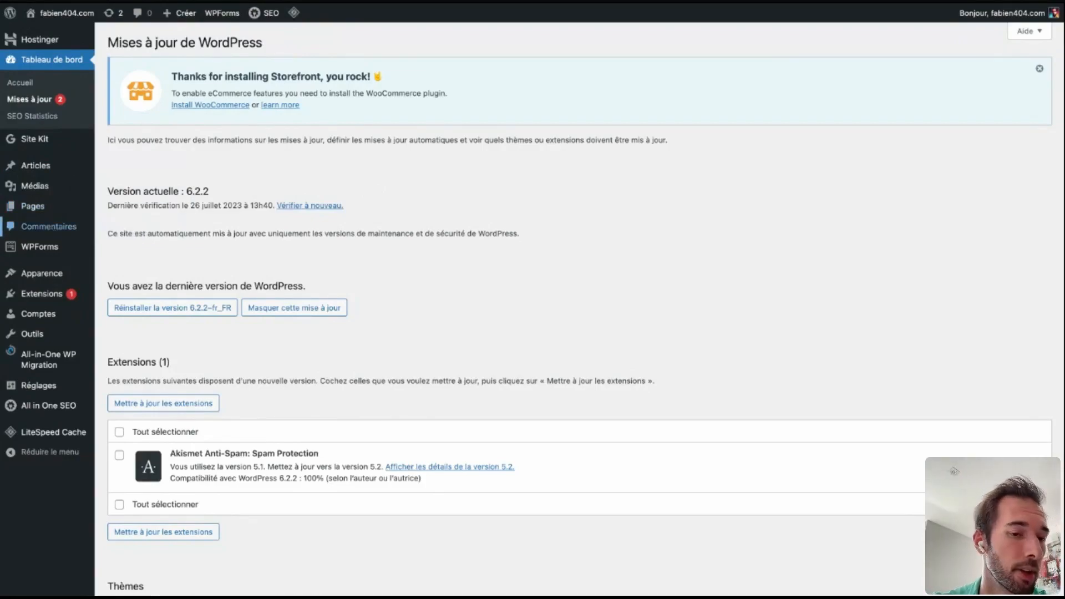
mouse_move(45, 254)
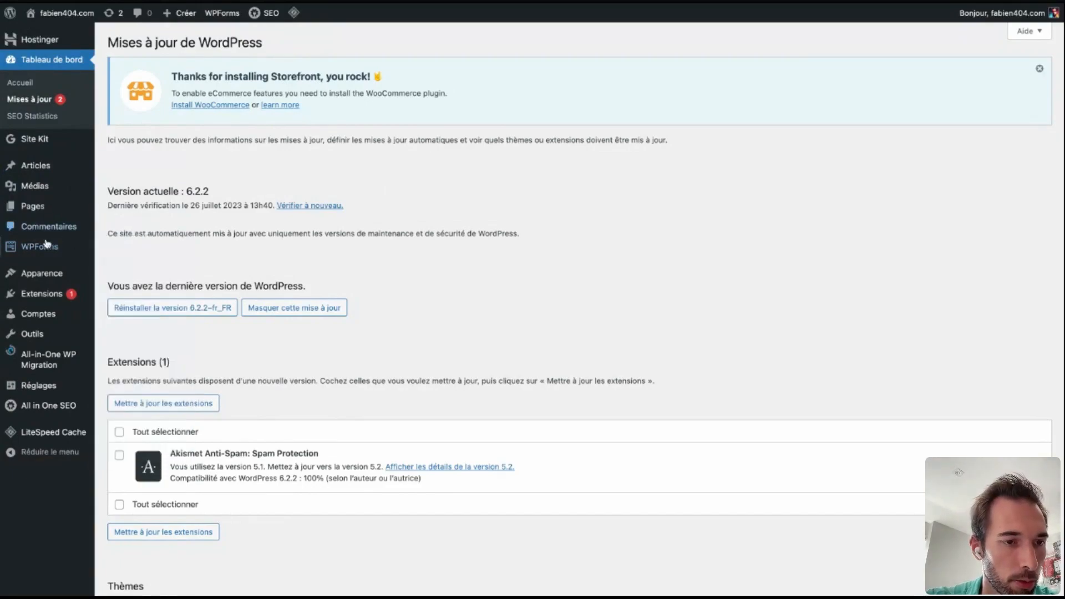
mouse_move(28, 277)
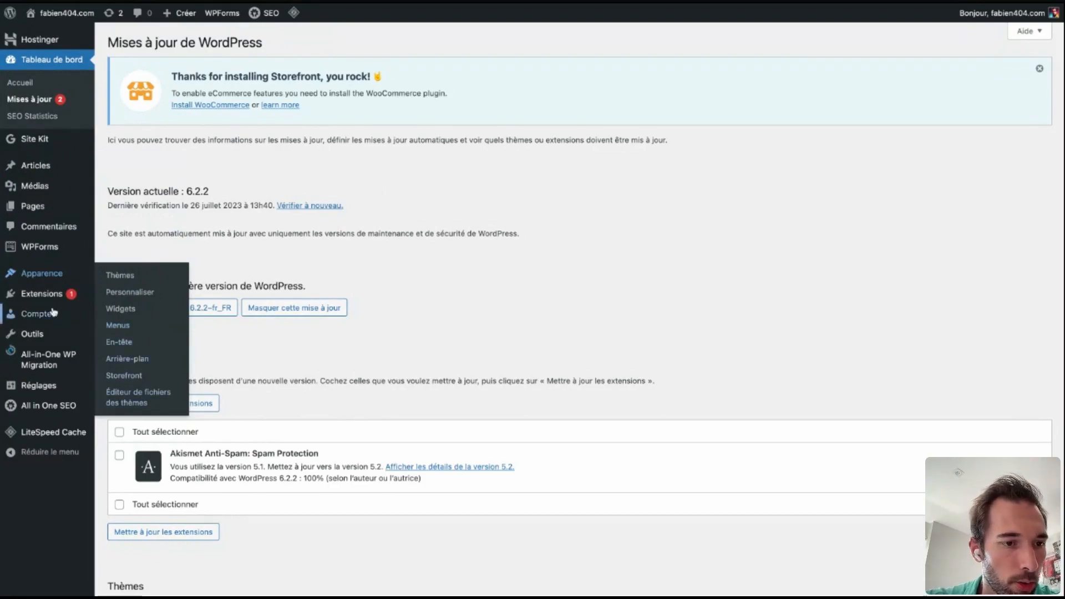
mouse_move(56, 294)
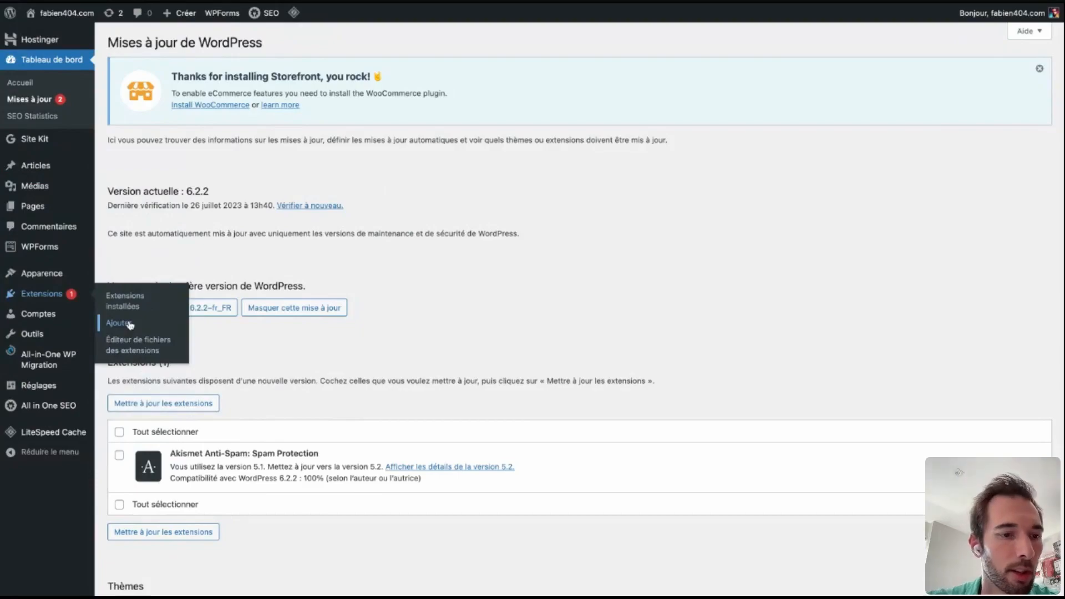
mouse_move(49, 322)
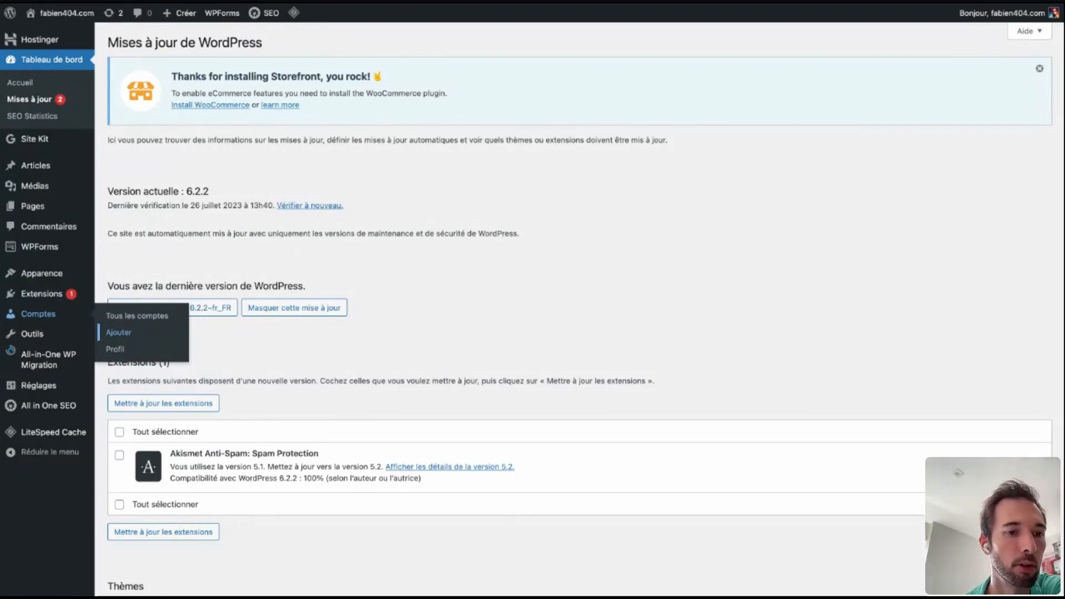
mouse_move(110, 332)
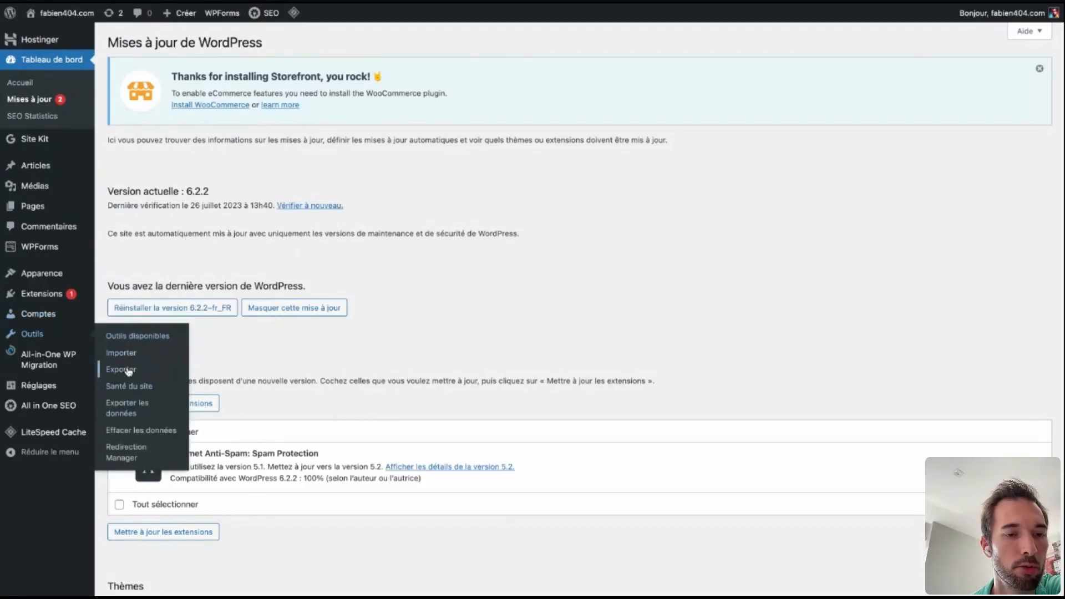
mouse_move(62, 369)
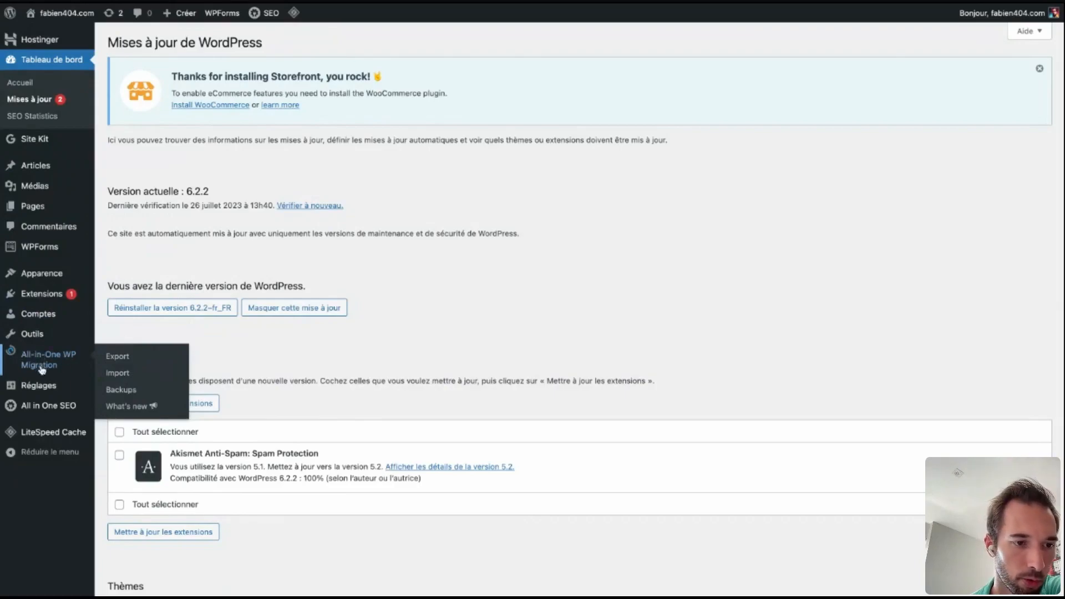
mouse_move(43, 389)
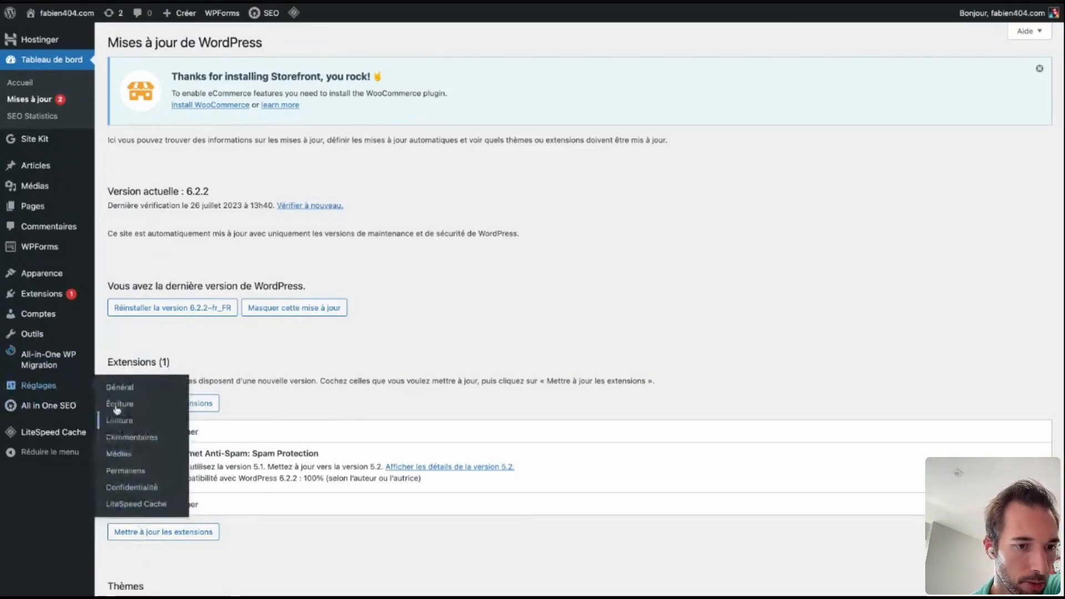
mouse_move(47, 410)
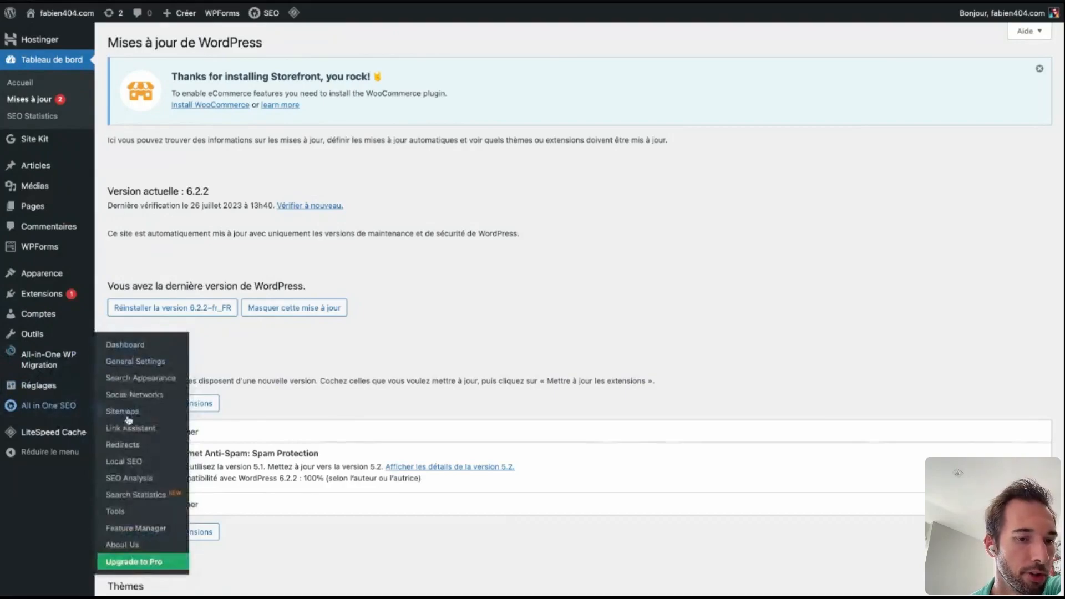
mouse_move(43, 435)
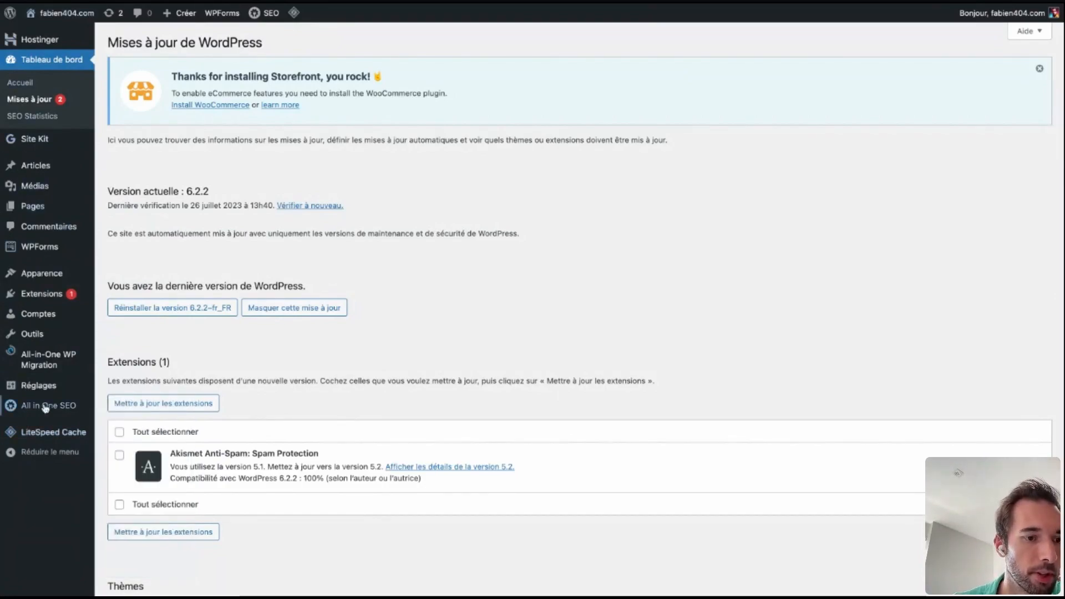
Set the site title to "Parachute en folie !" in the general settings and save the changes.
mouse_move(36, 395)
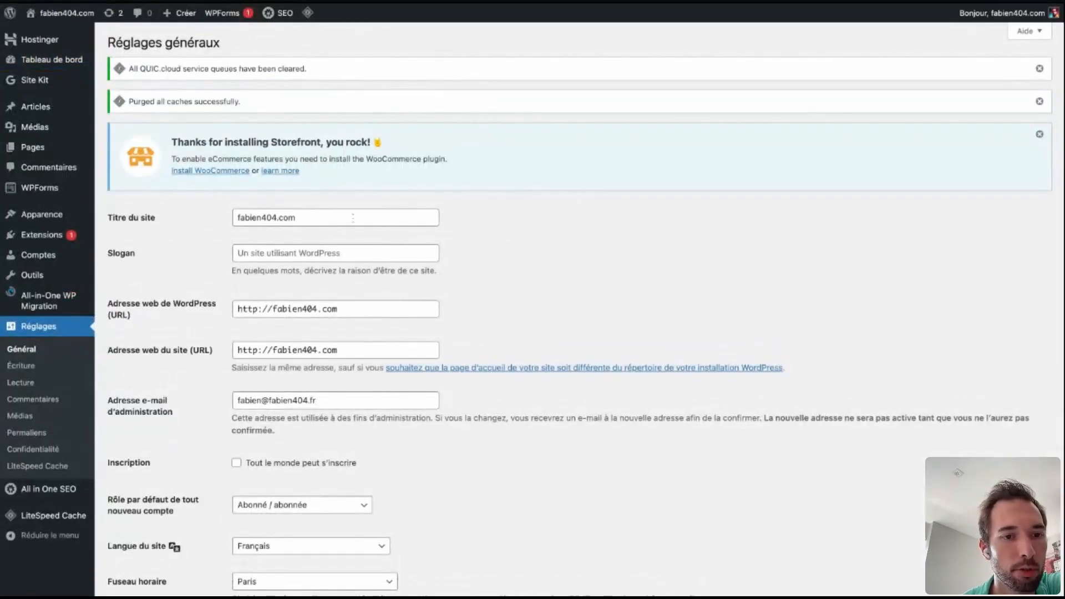
click(315, 217)
key(super+a)
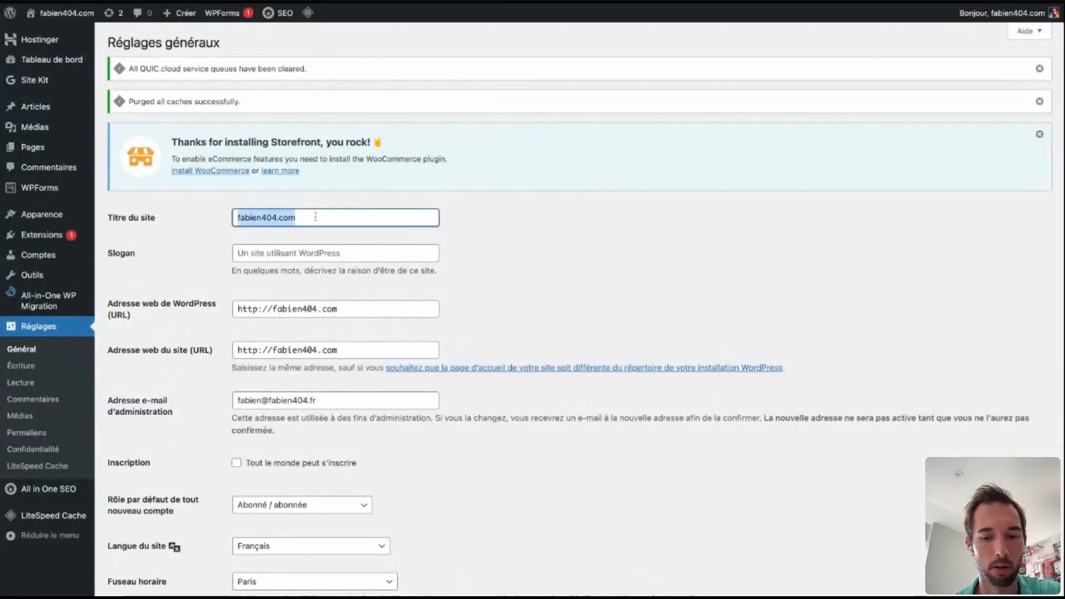
text(Parach)
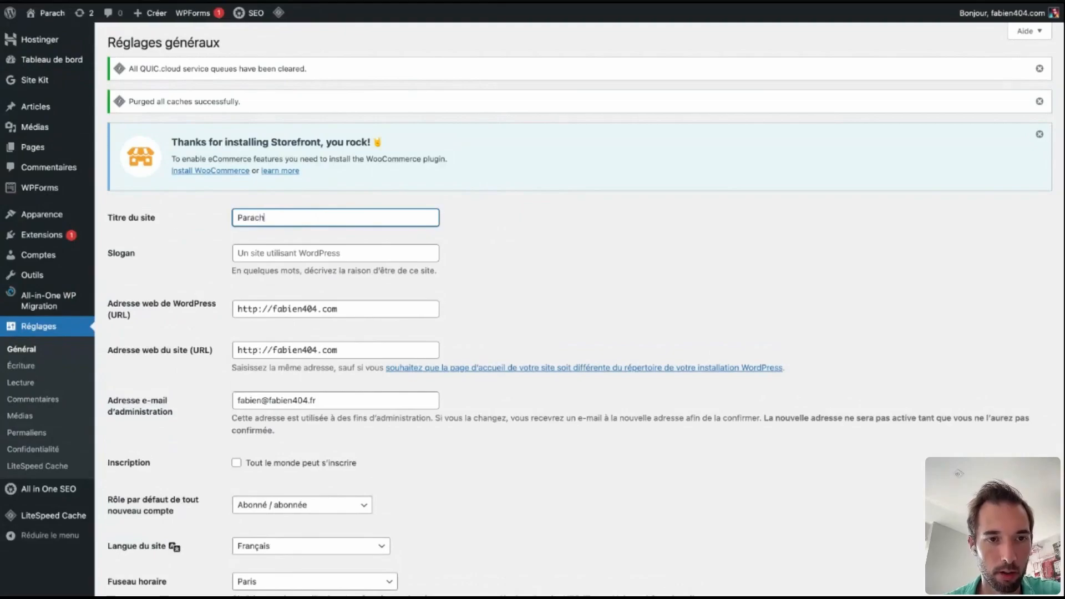
text(ute en fo)
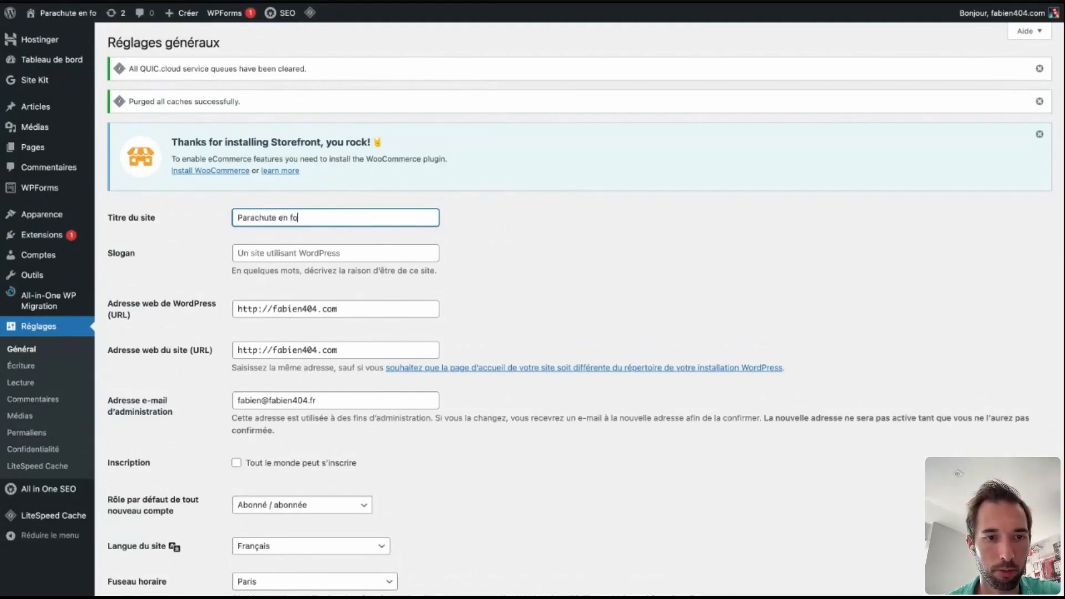
text(lie !)
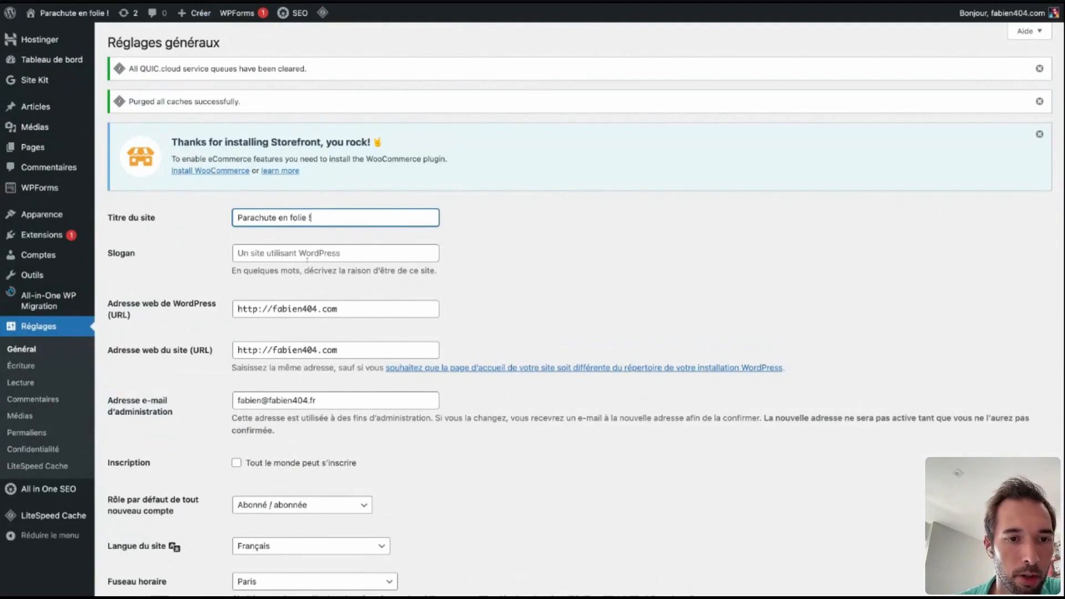
scroll(446, 240, down, 5)
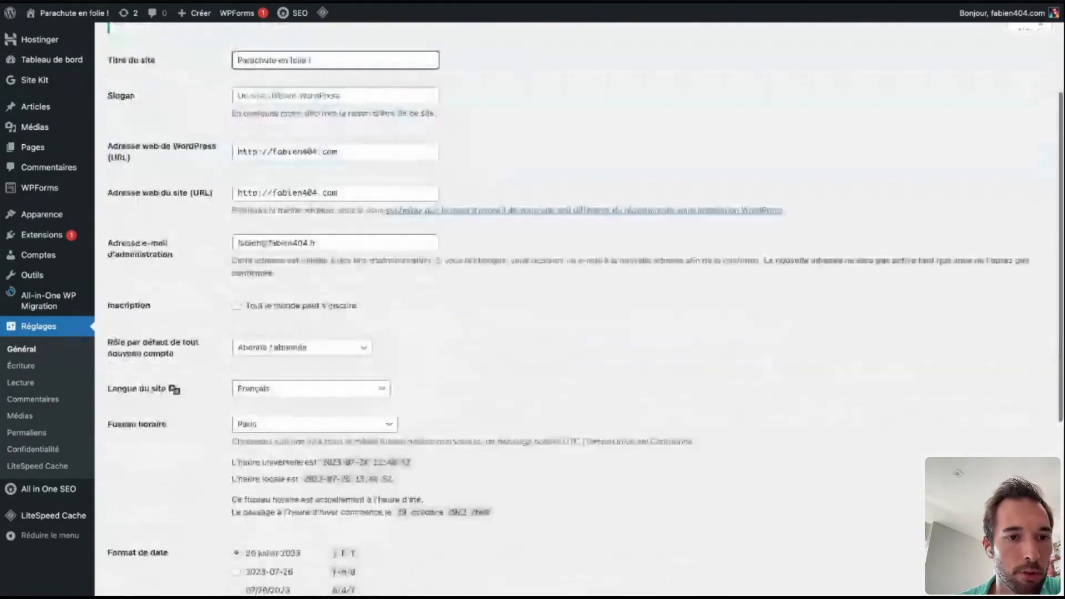
scroll(214, 540, down, 8)
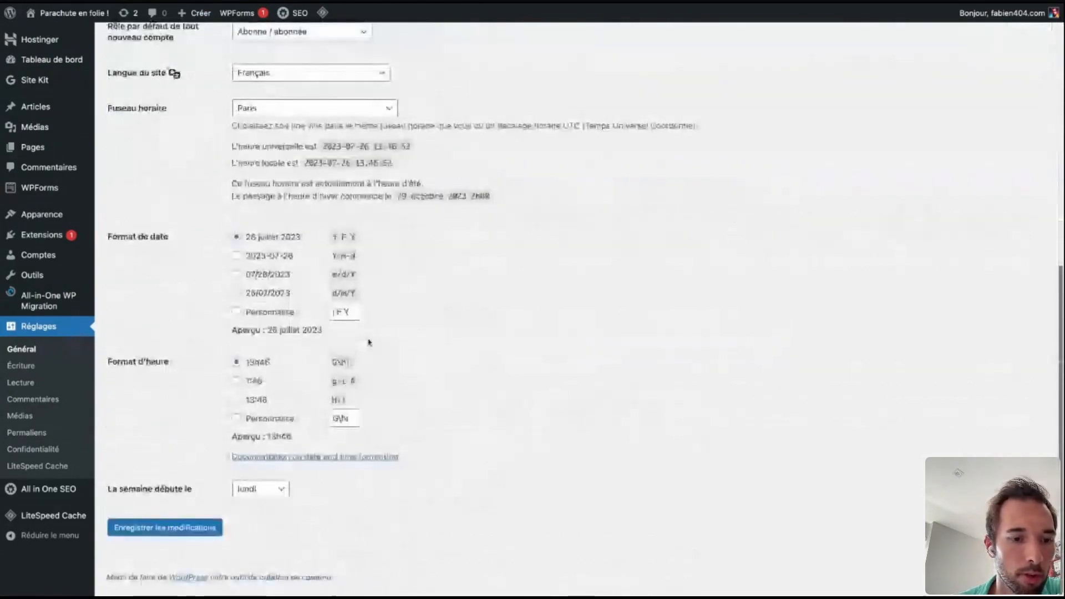
click(214, 535)
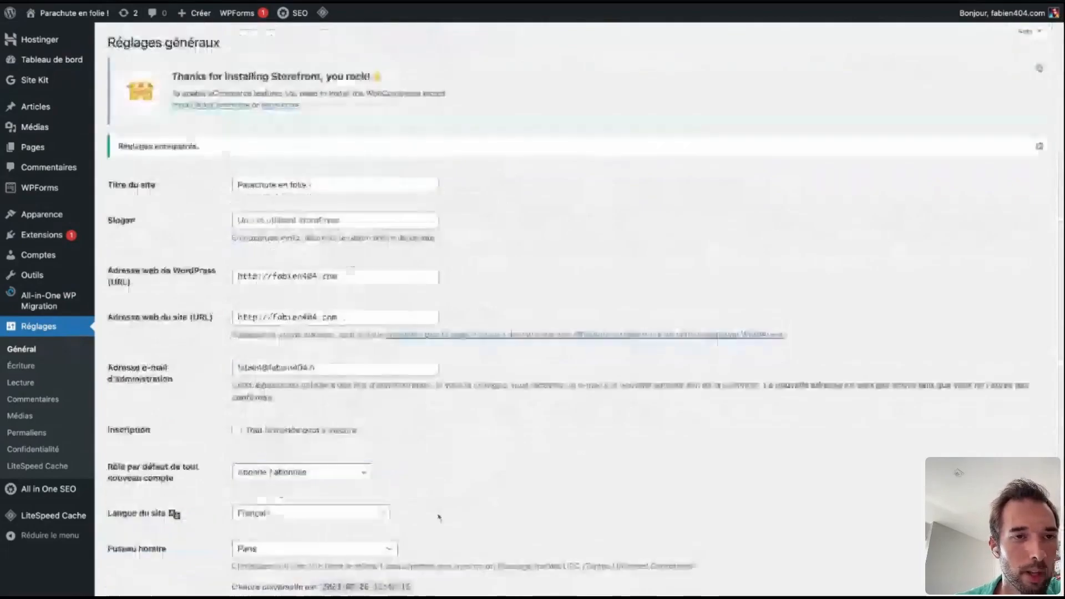
Check the default category and default format for posts in the writing settings.
click(22, 367)
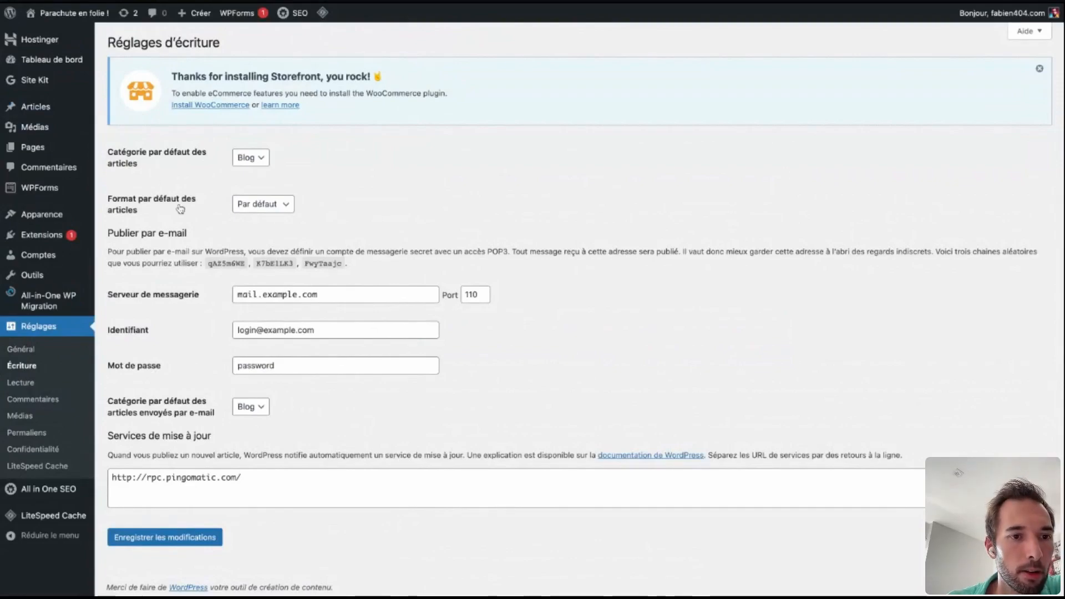
click(161, 199)
click(255, 161)
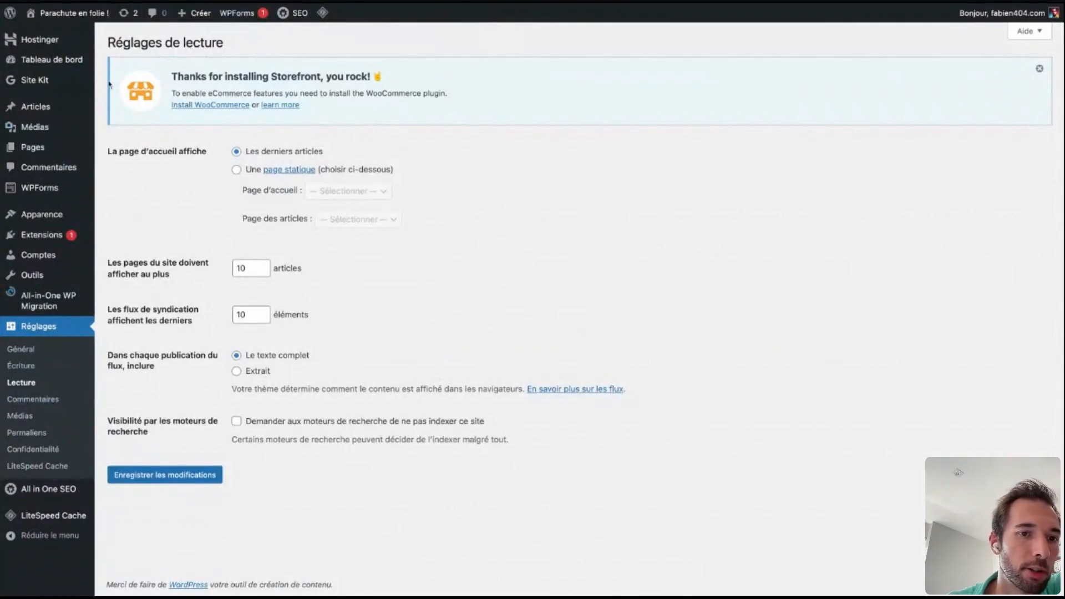
Make the homepage a static page using "Page d'exemple" in the reading settings and save the changes.
click(237, 170)
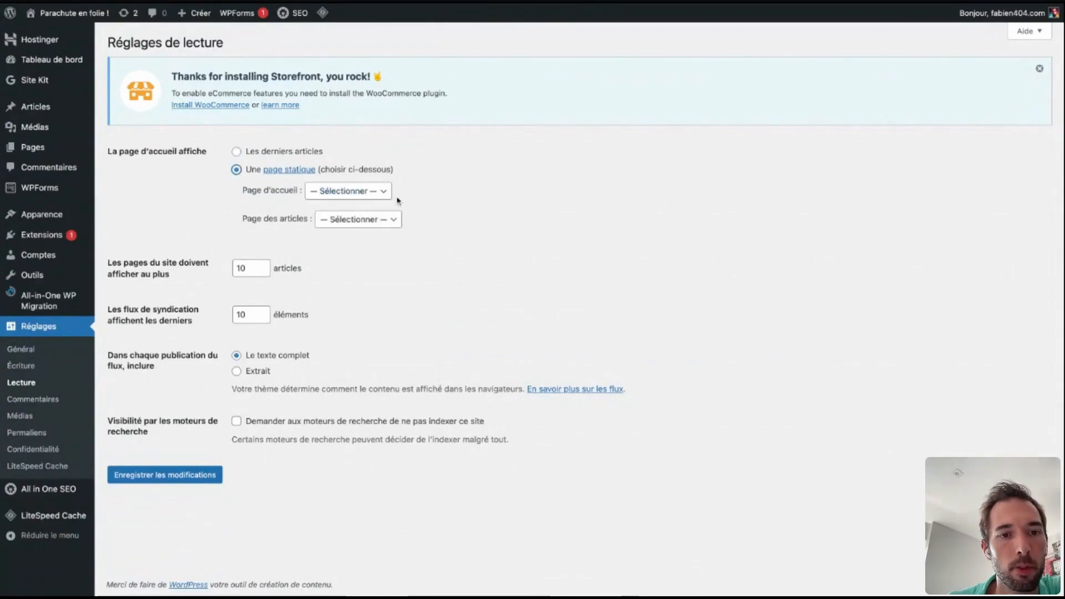
click(363, 191)
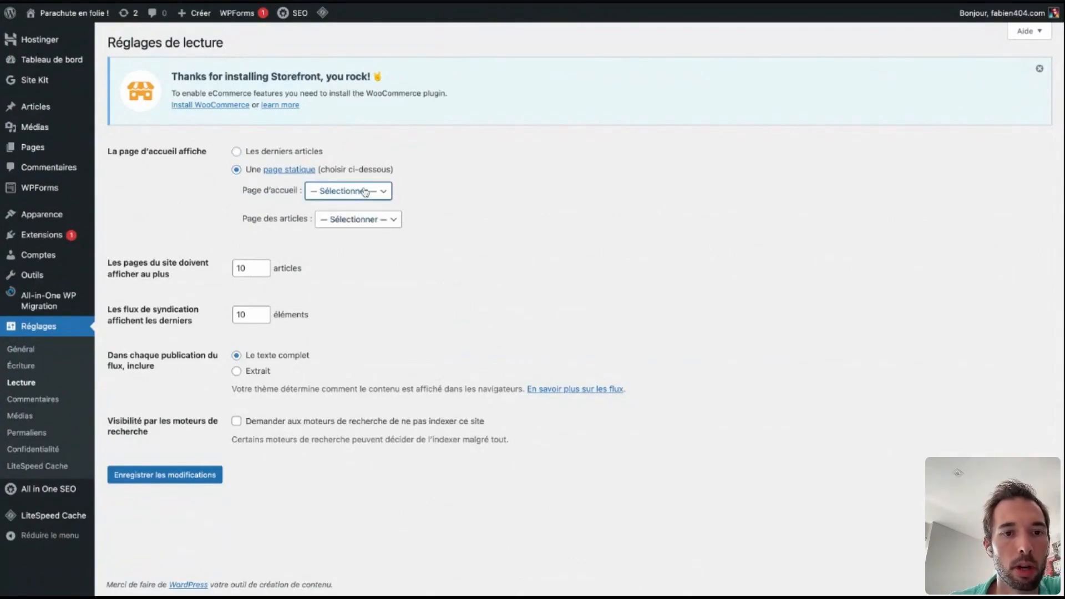
click(369, 204)
click(189, 475)
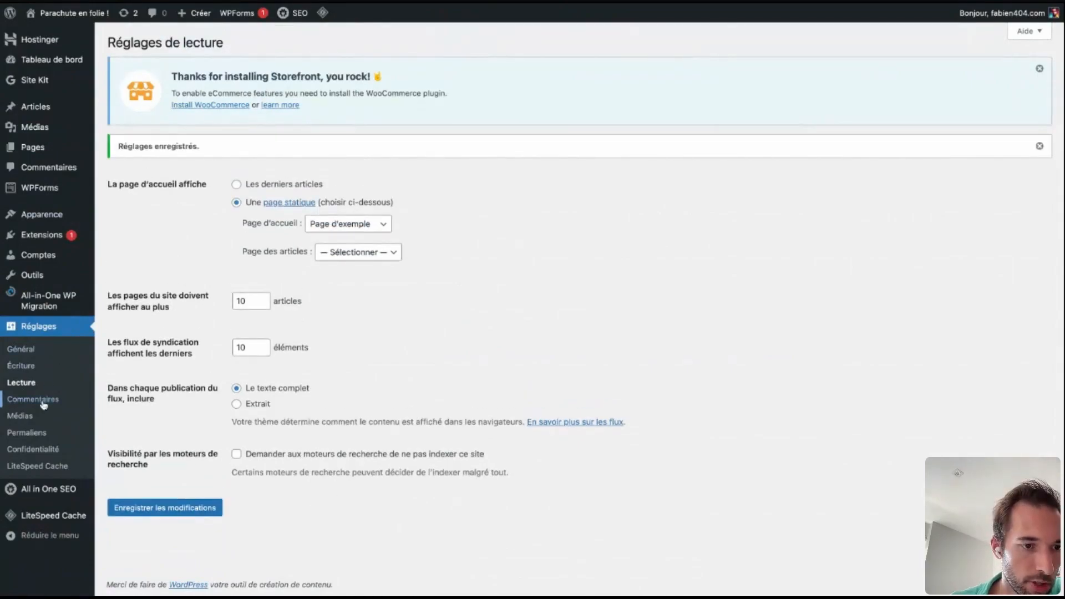
Look over the comment settings, including moderation and avatars, and open the media settings.
click(44, 401)
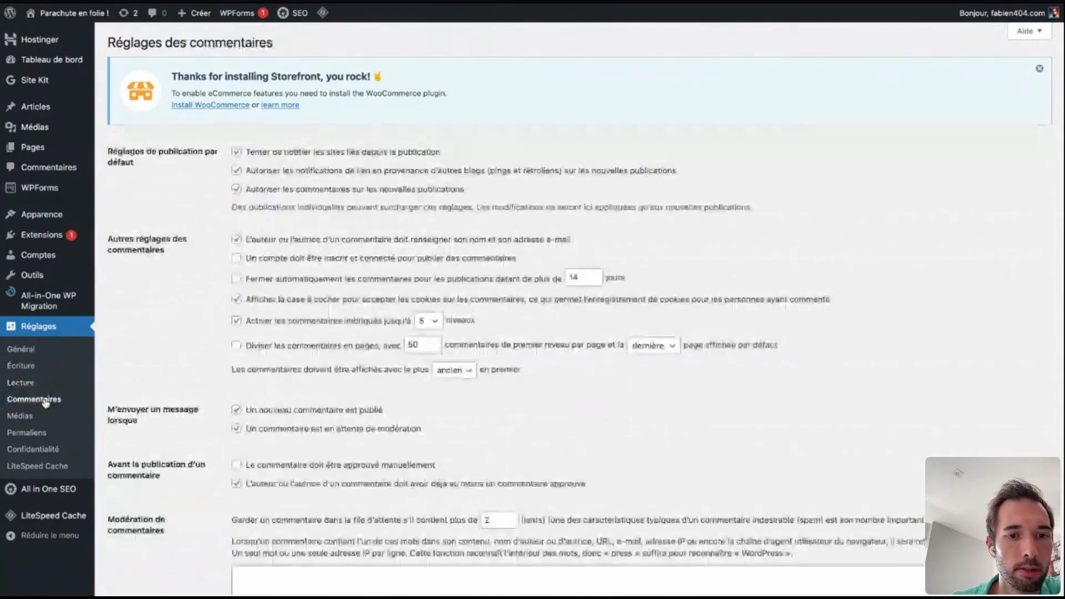
scroll(260, 448, down, 4)
scroll(260, 448, down, 4)
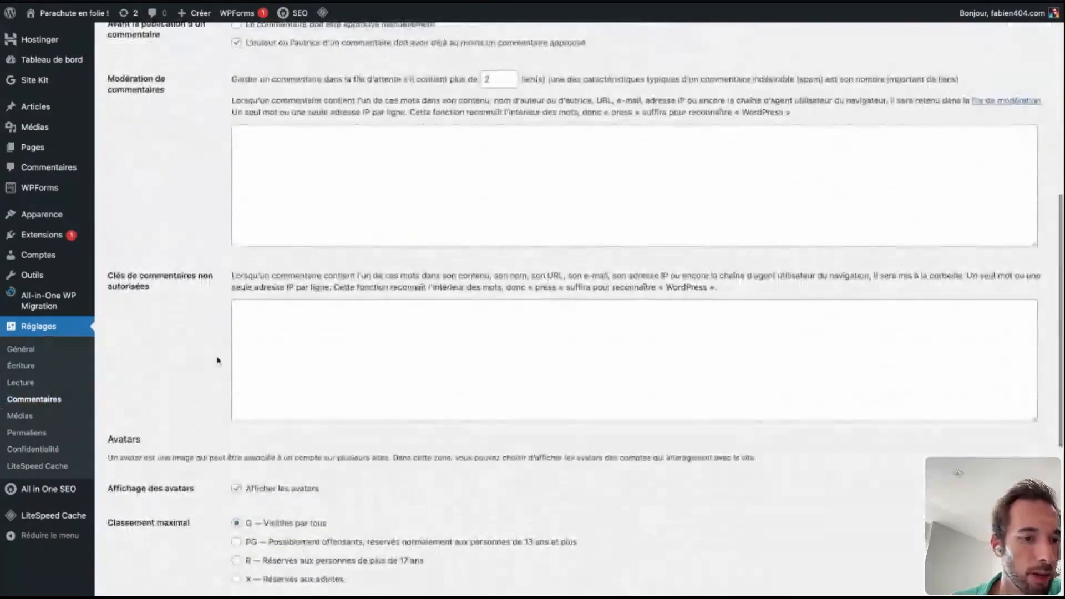
click(22, 420)
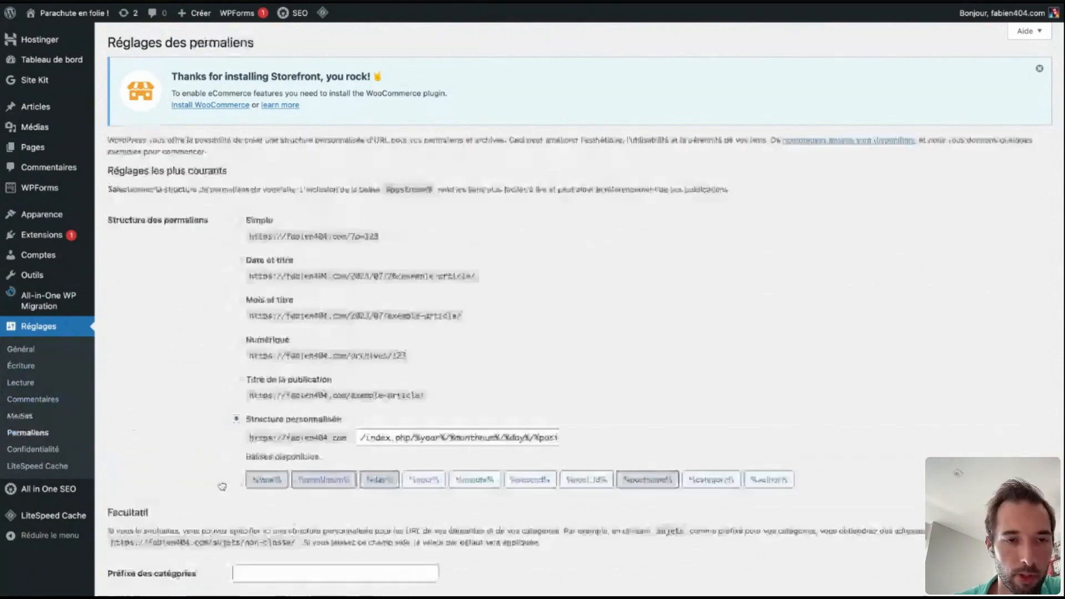
Set the permalink structure to "Titre de la publication" and save the changes.
scroll(181, 396, down, 3)
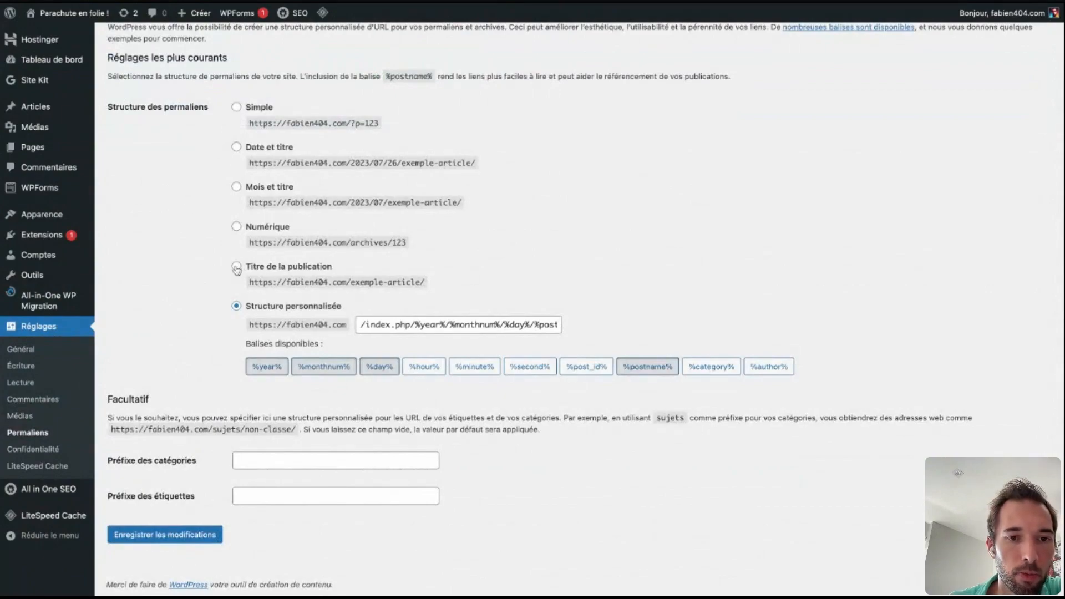
click(237, 268)
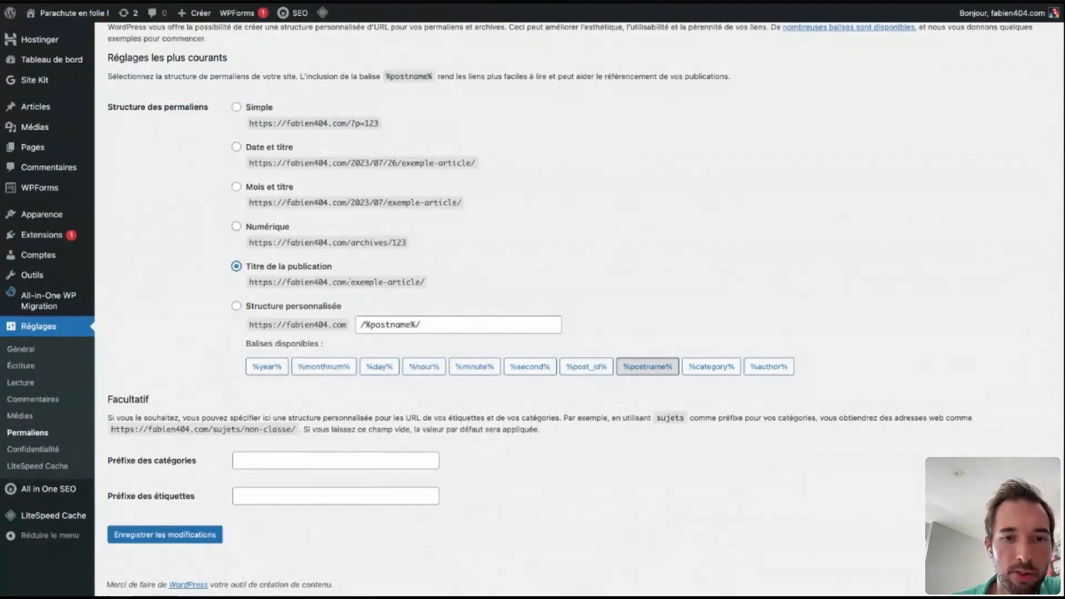
drag(425, 282, 351, 282)
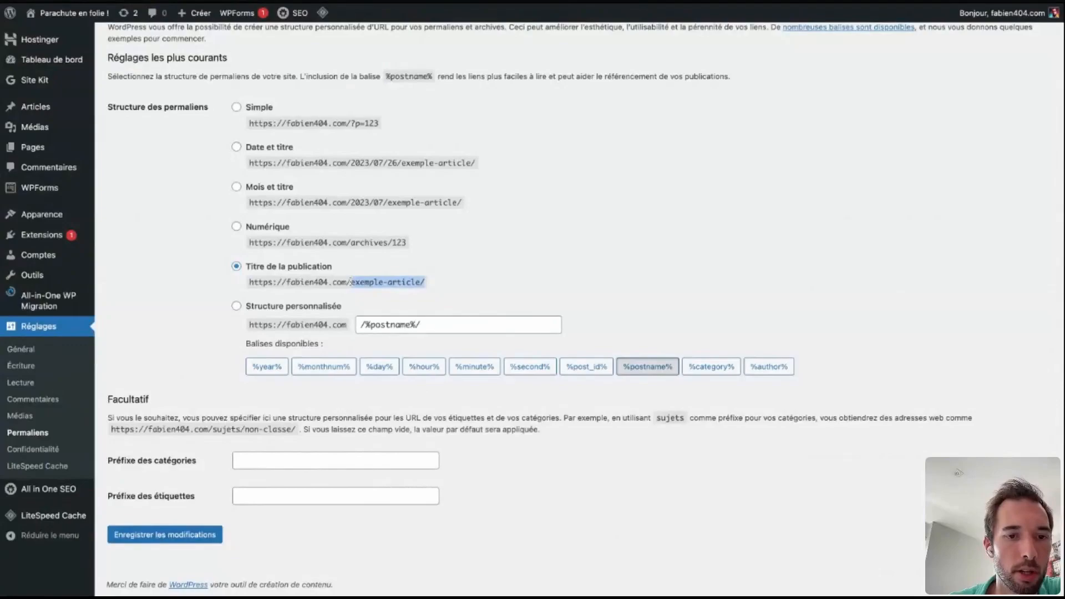
click(475, 307)
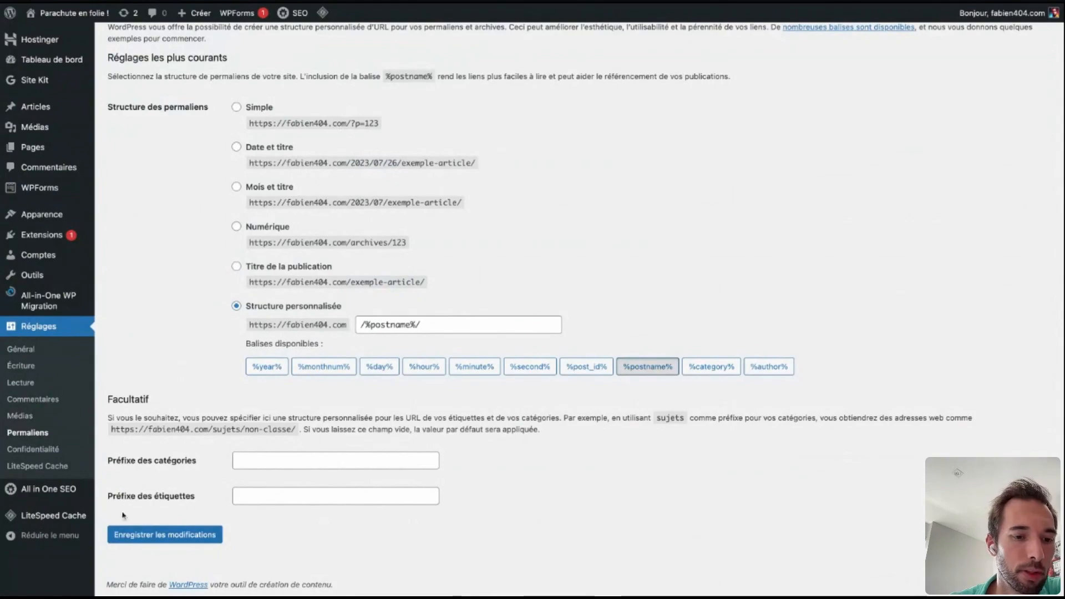
click(134, 534)
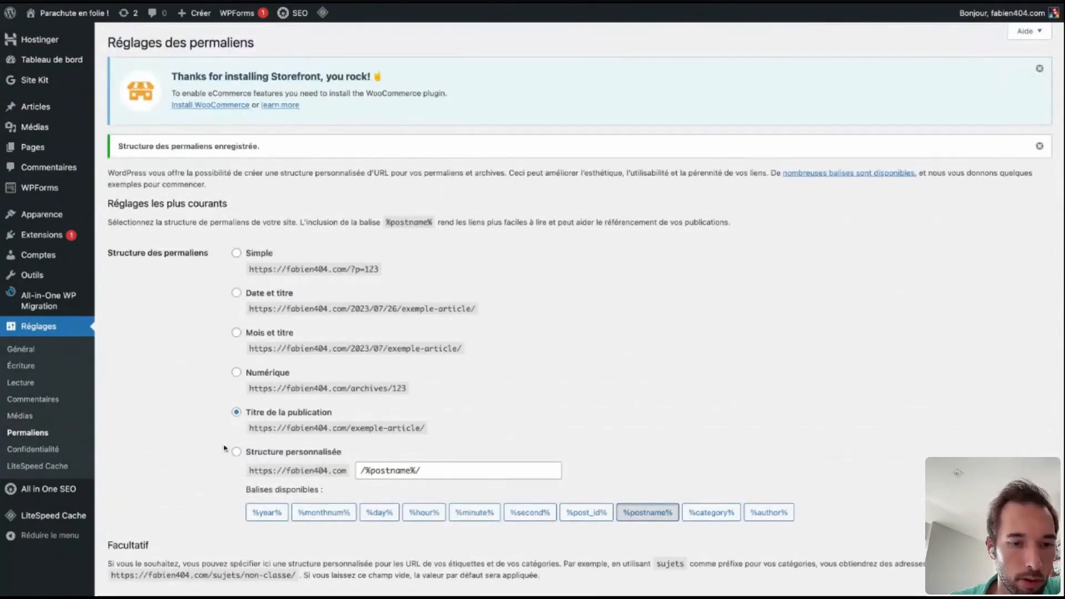
Assign "Politique de confidentialité" as the site's privacy policy page in the privacy settings.
scroll(220, 430, down, 3)
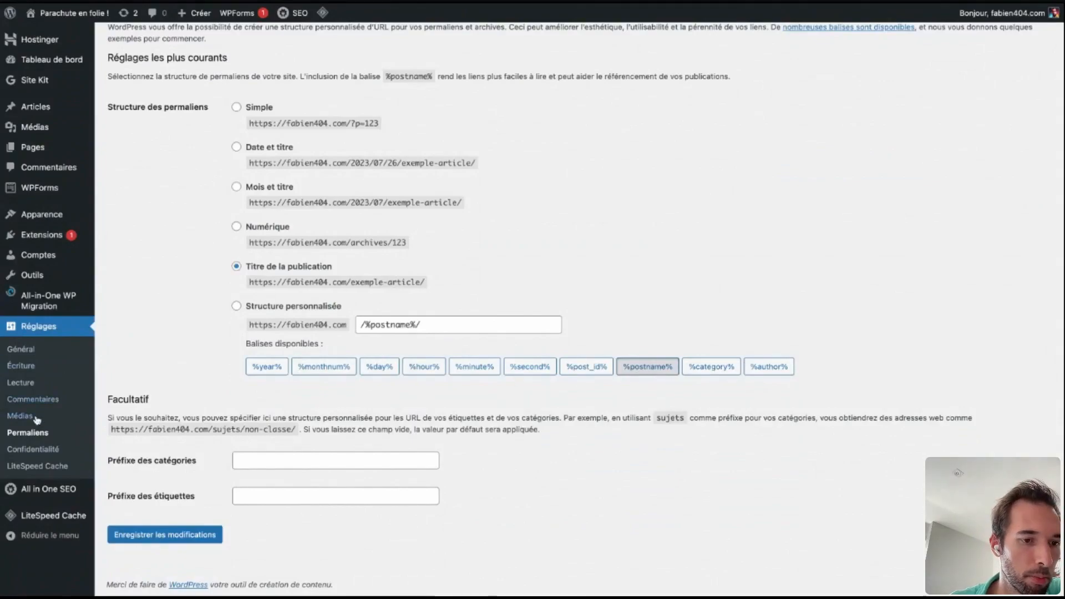
click(34, 449)
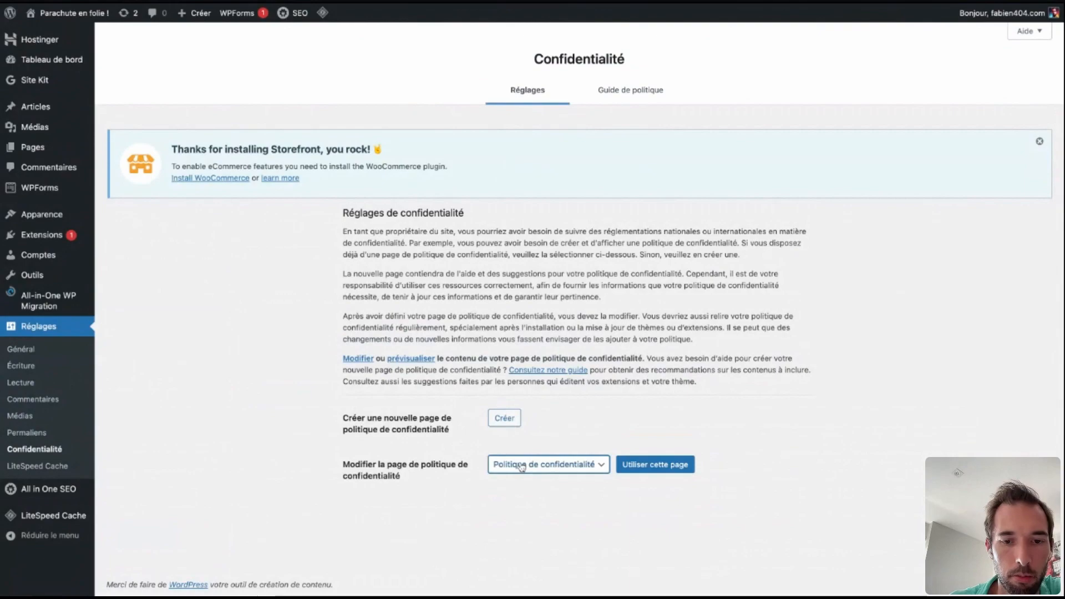
click(638, 472)
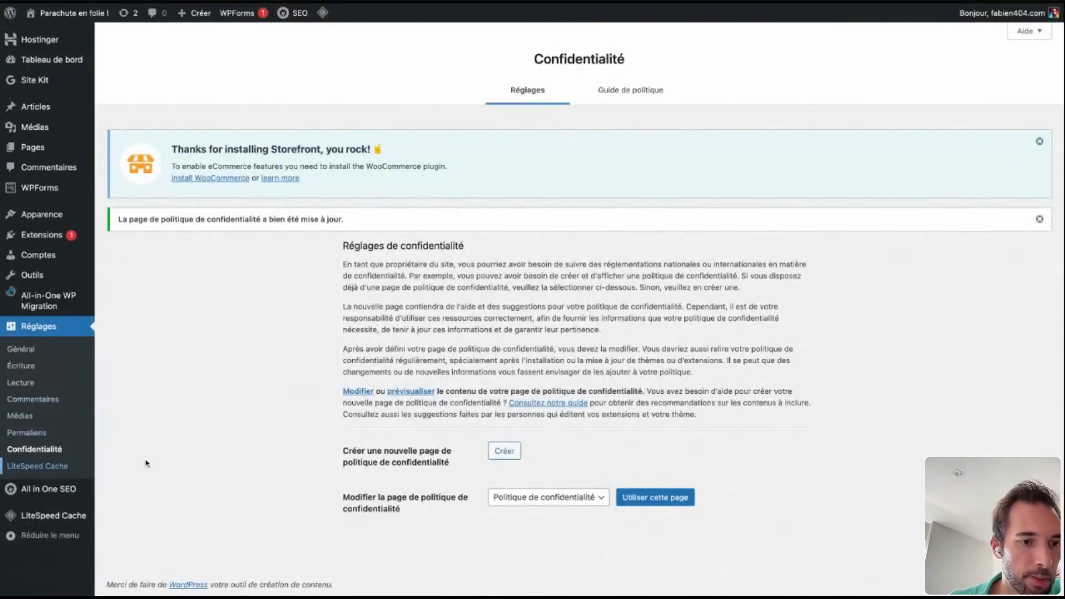
Look over the LiteSpeed Cache control settings.
click(37, 465)
scroll(444, 407, down, 3)
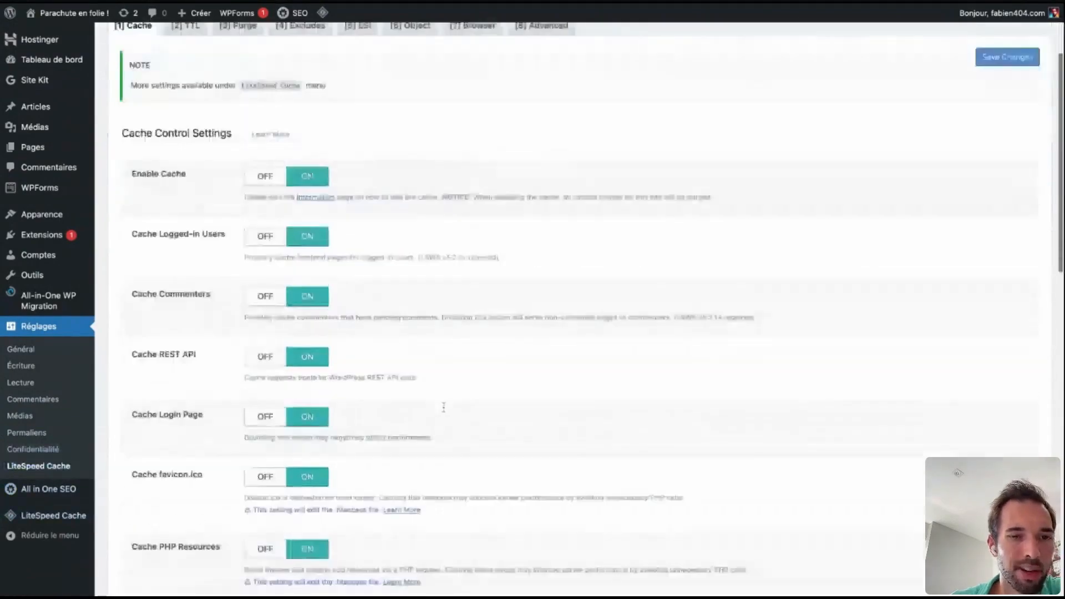
scroll(444, 407, down, 15)
scroll(444, 407, up, 20)
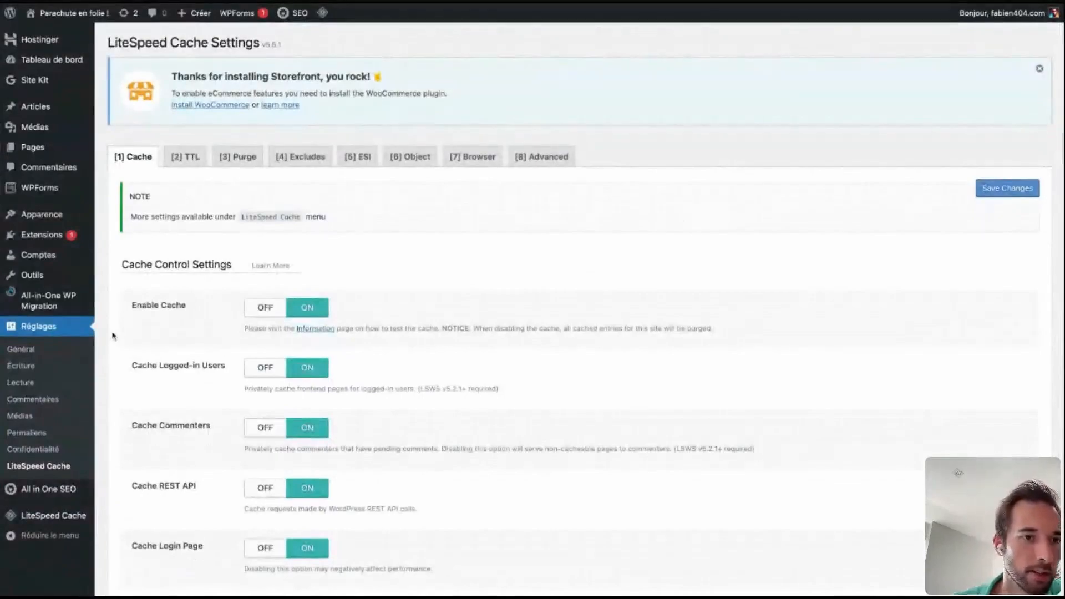
Open the theme customizer without its welcome tour and check the site identity options.
mouse_move(38, 247)
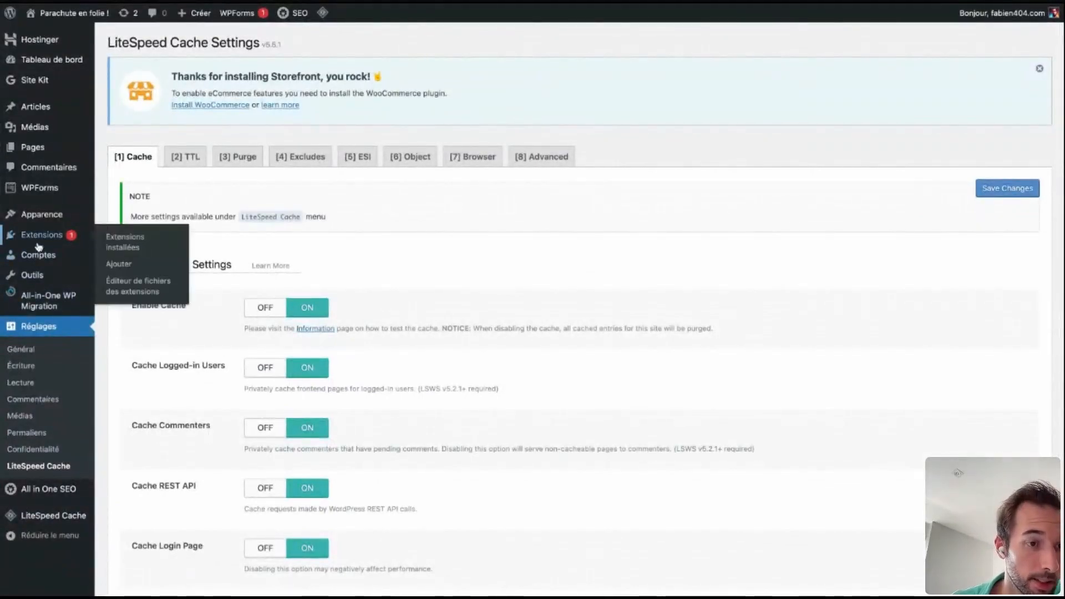
mouse_move(41, 214)
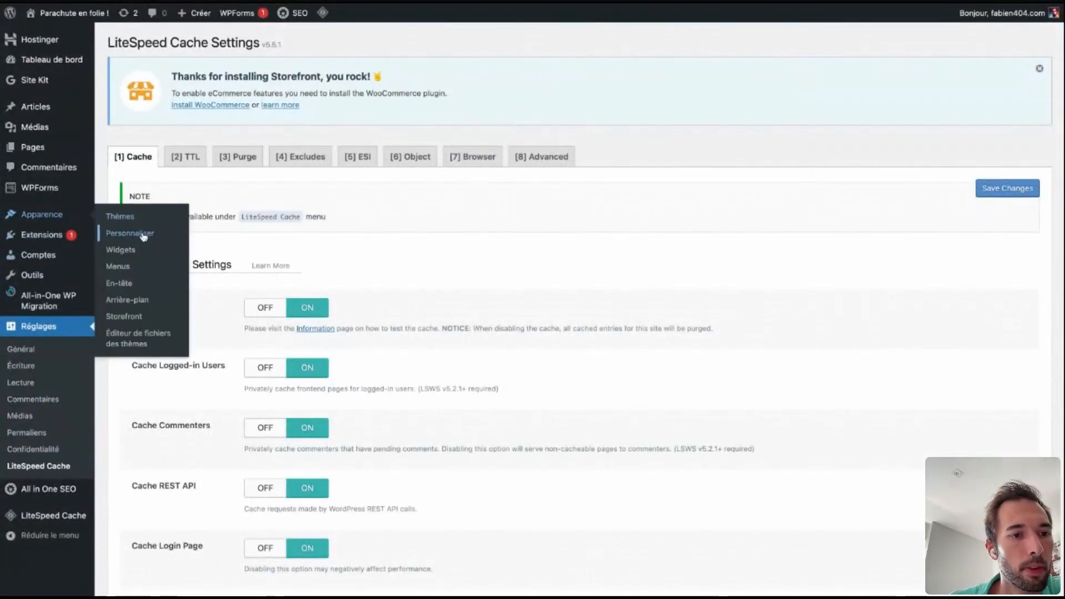
click(129, 216)
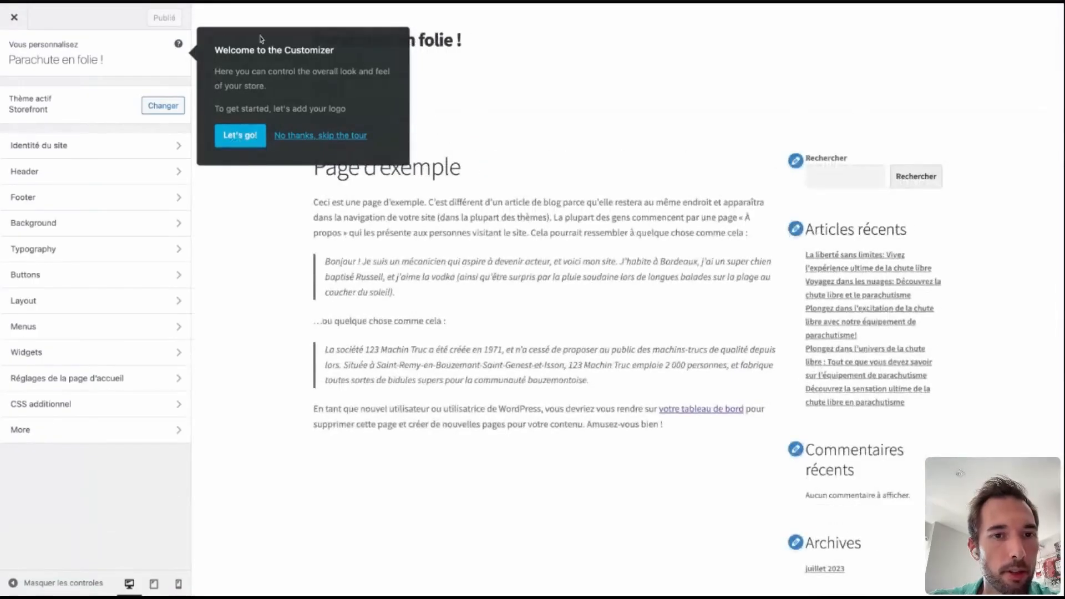
click(328, 137)
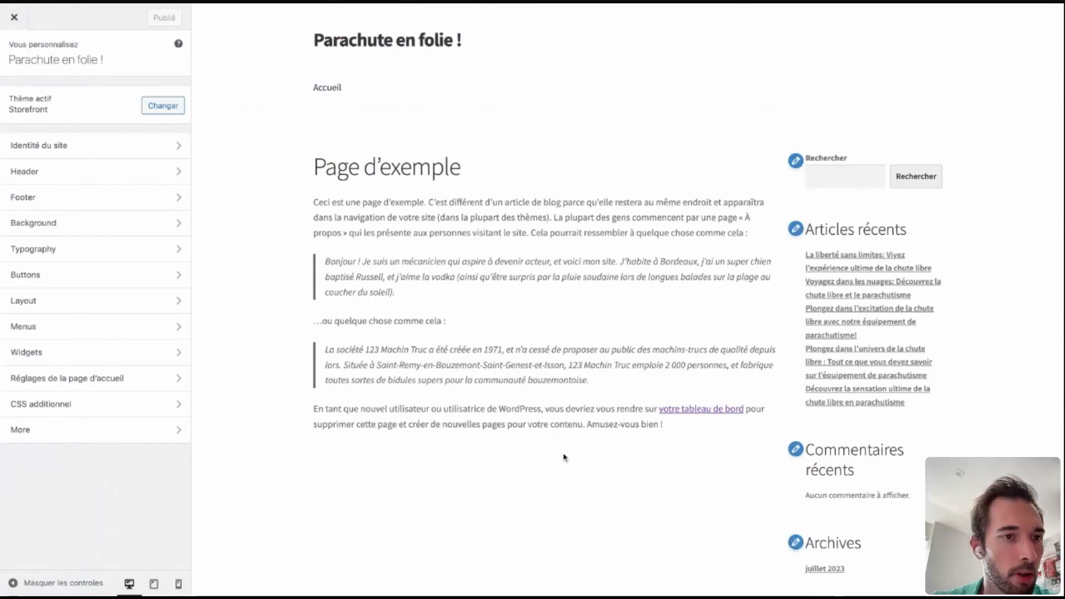
click(67, 145)
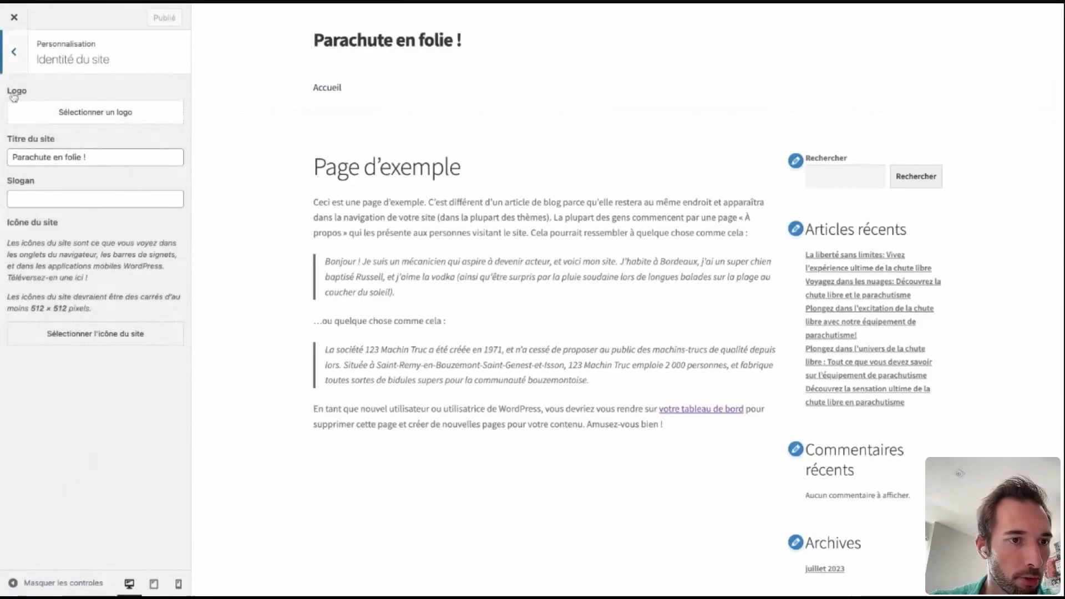
click(13, 52)
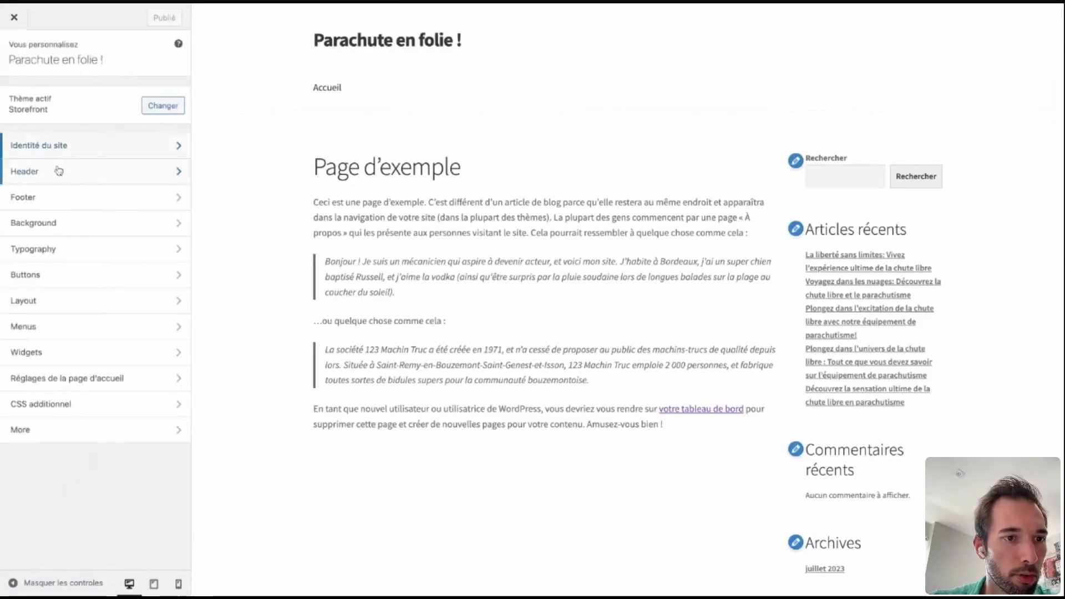
Upload suivi-formation.png as the header background image, moving the crop area slightly lower on the picture.
click(58, 170)
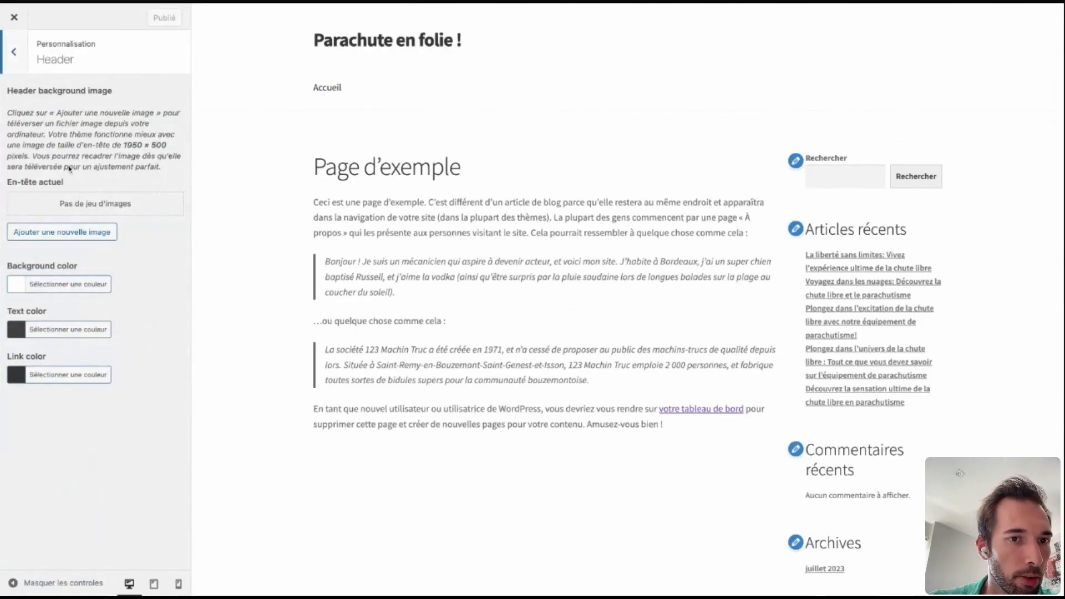
click(63, 236)
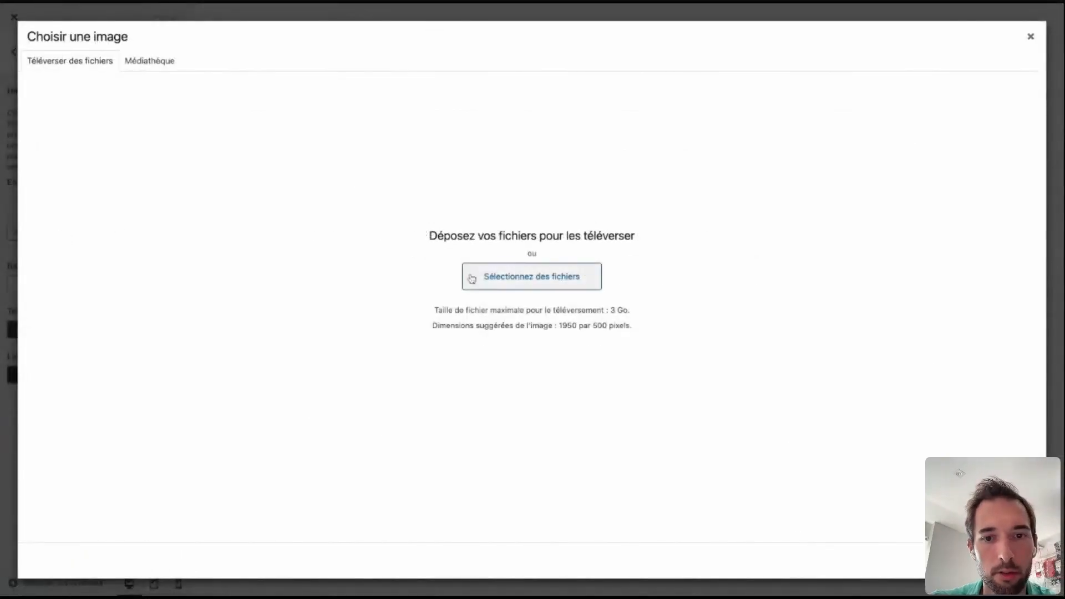
click(548, 277)
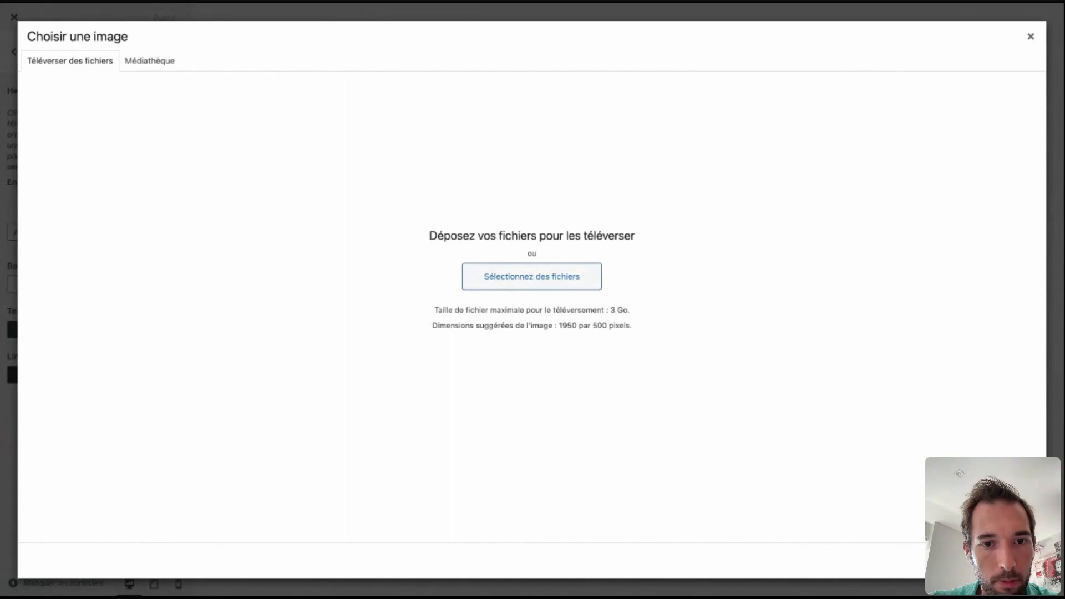
double_click(494, 357)
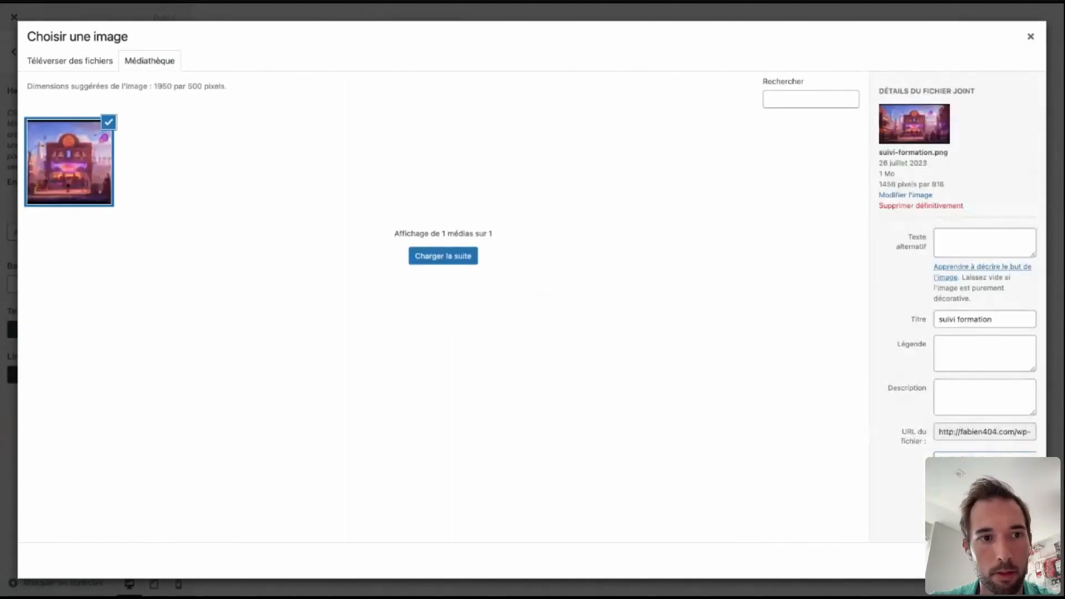
click(991, 560)
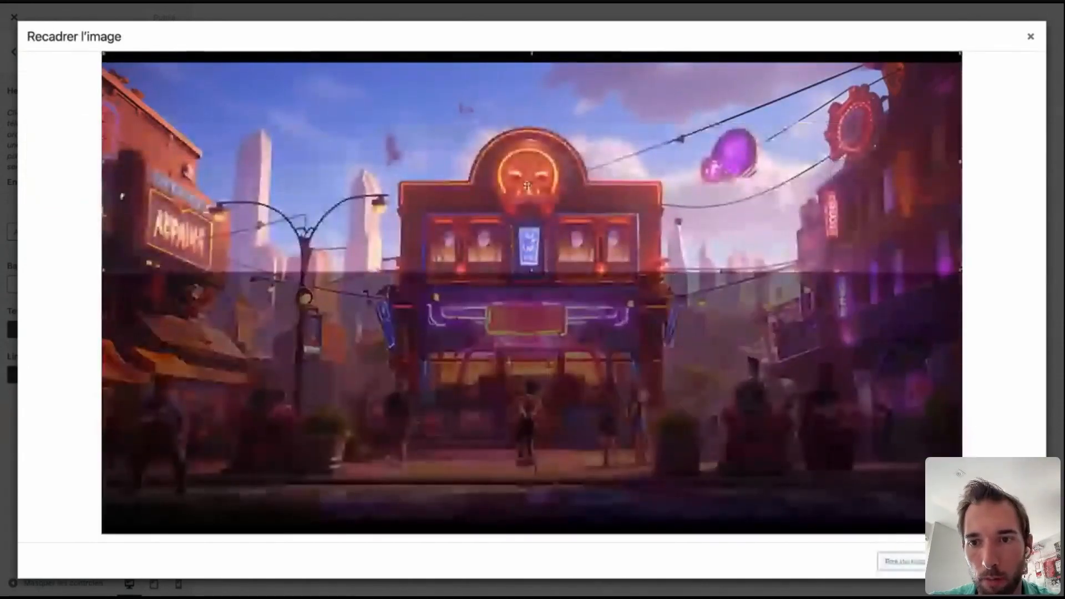
drag(511, 103, 516, 151)
click(997, 561)
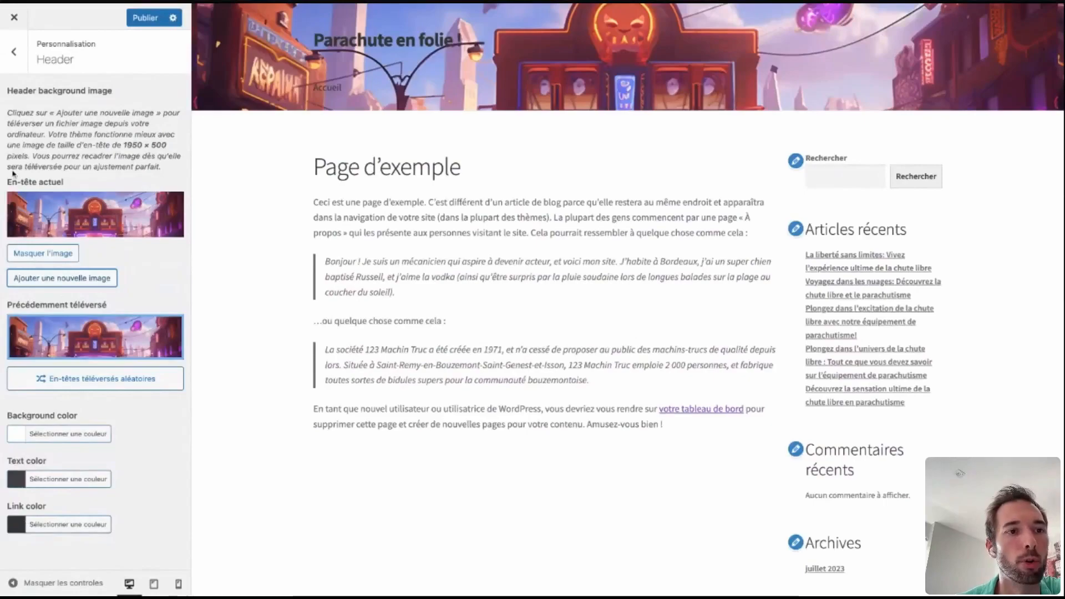
Look at the typography and footer customization options.
click(14, 52)
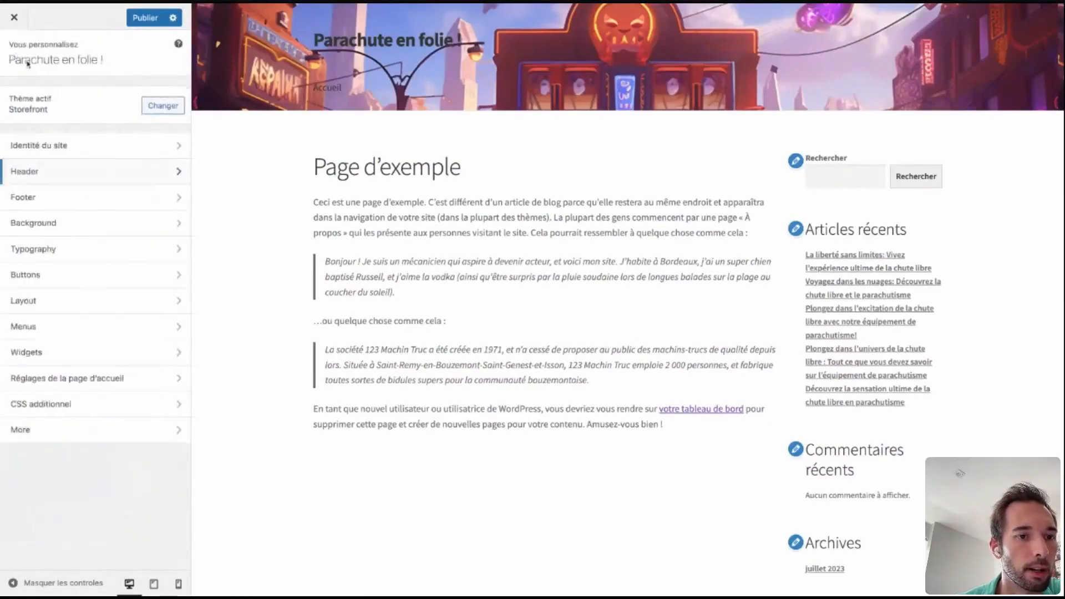
click(79, 254)
click(15, 54)
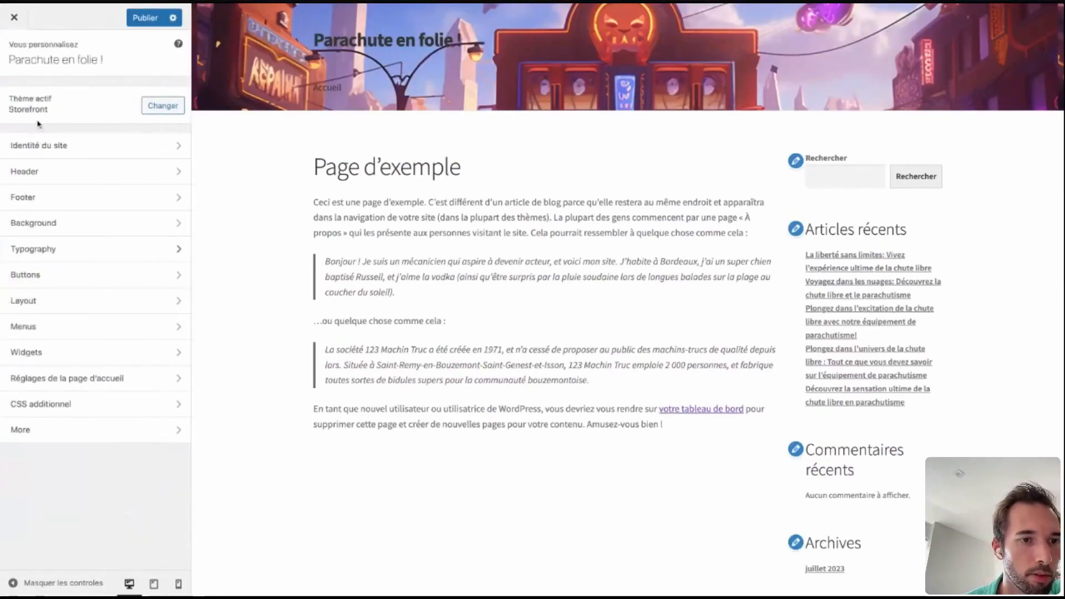
click(72, 205)
key(Escape)
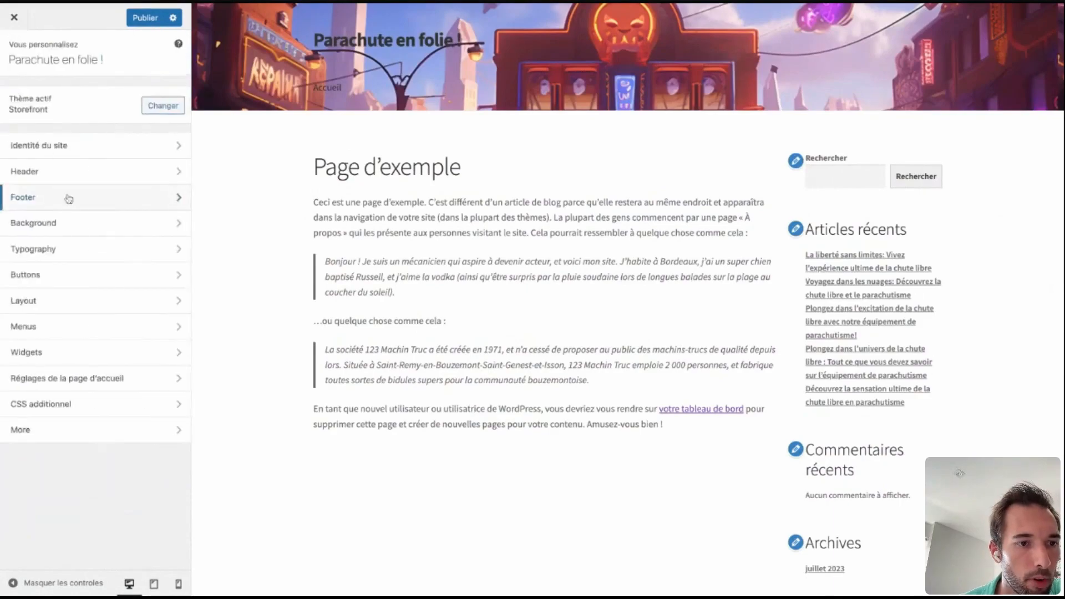
Open the menu customization and check the theme's available menu locations.
click(64, 331)
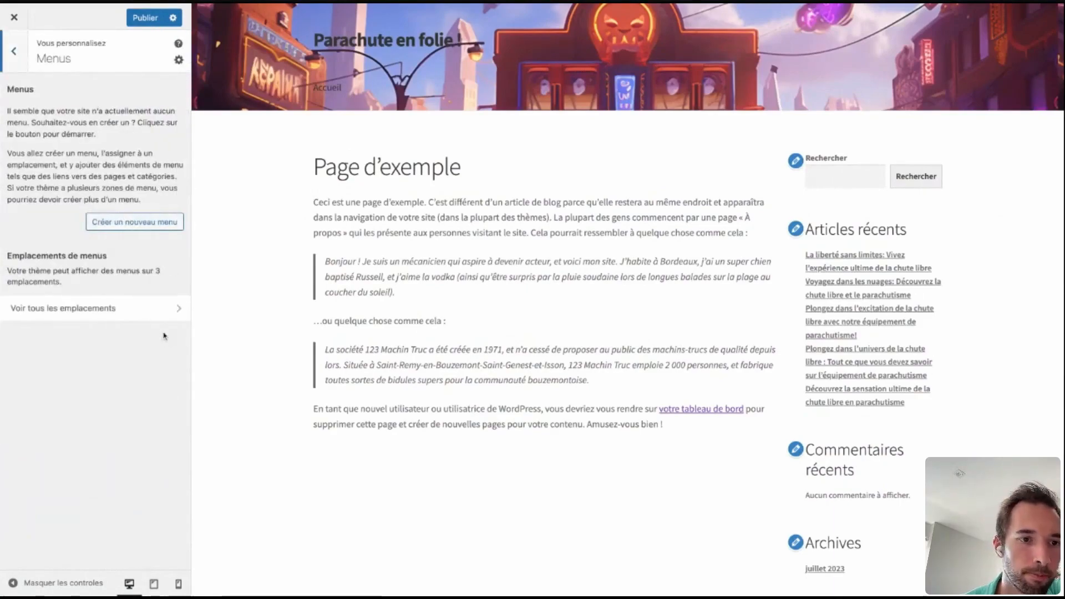
click(111, 309)
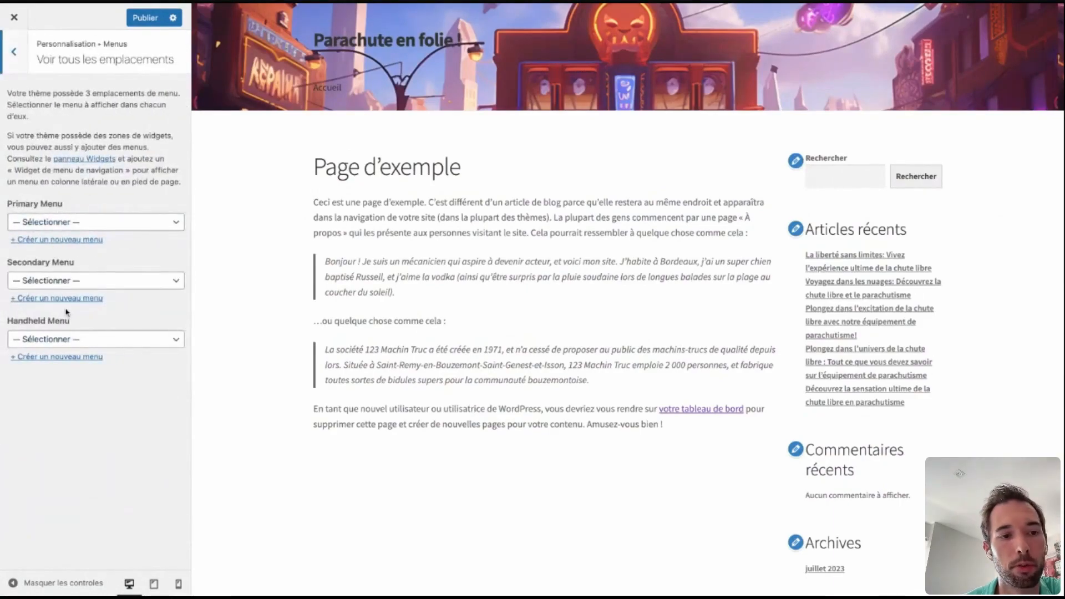
key(Escape)
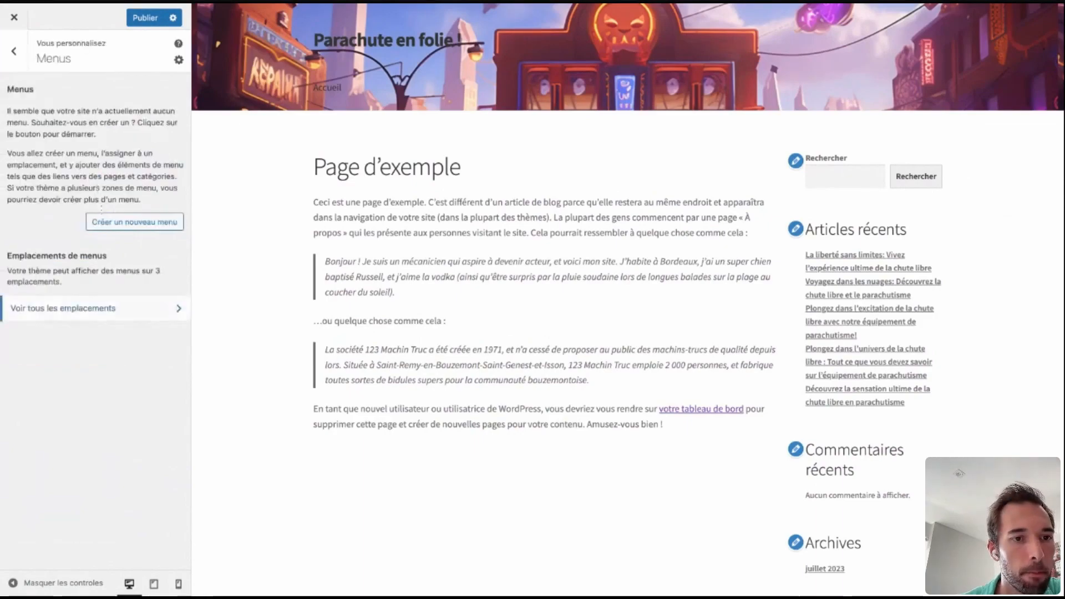
Create a new menu named "menu" and assign it to the Primary Menu location.
click(109, 223)
click(57, 104)
text(e)
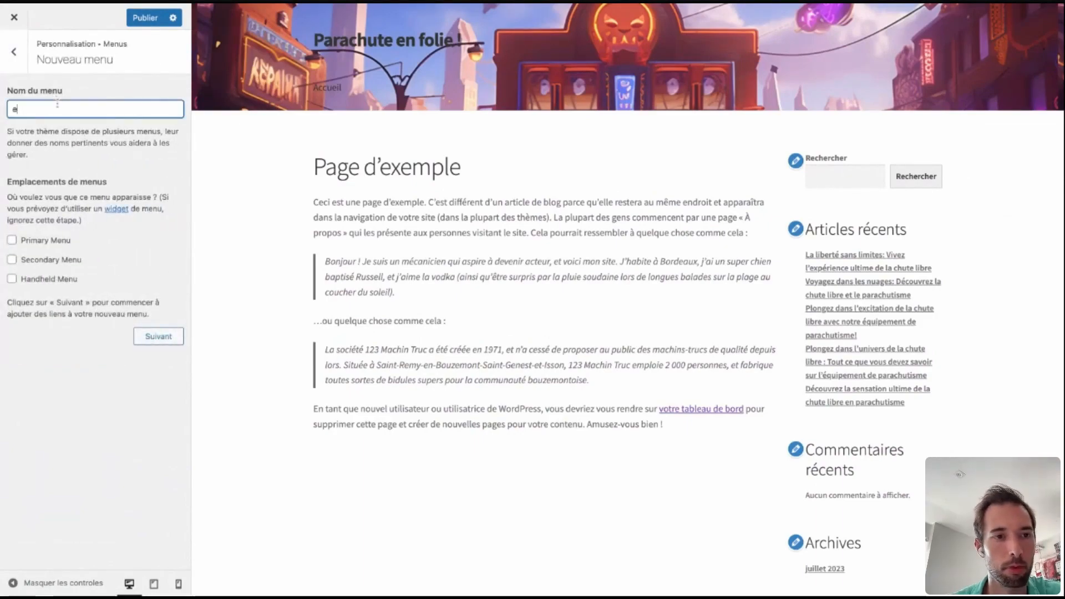
text(enu)
click(11, 243)
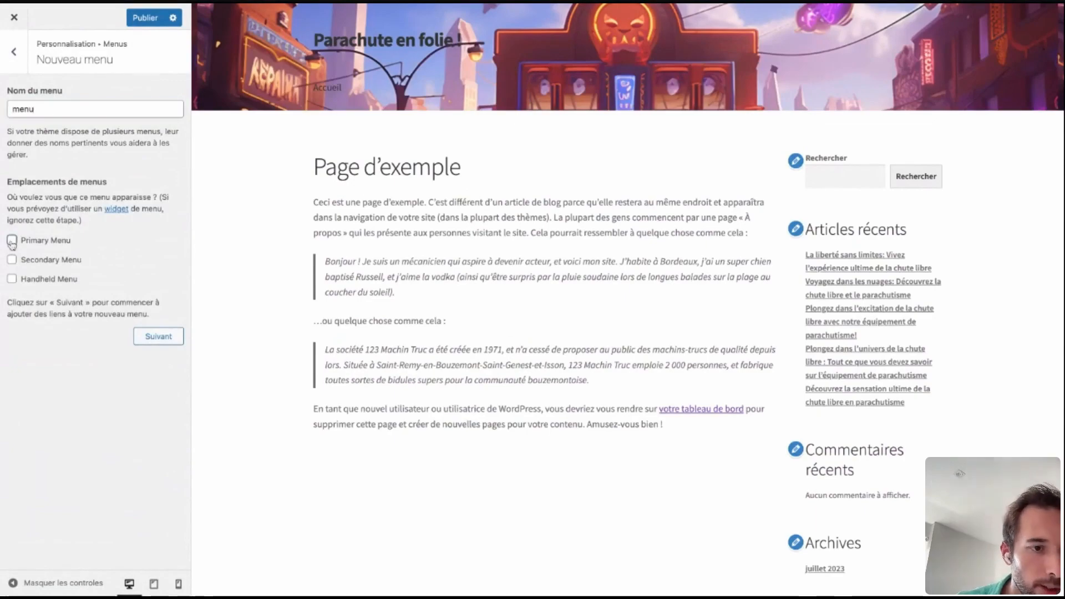
click(164, 342)
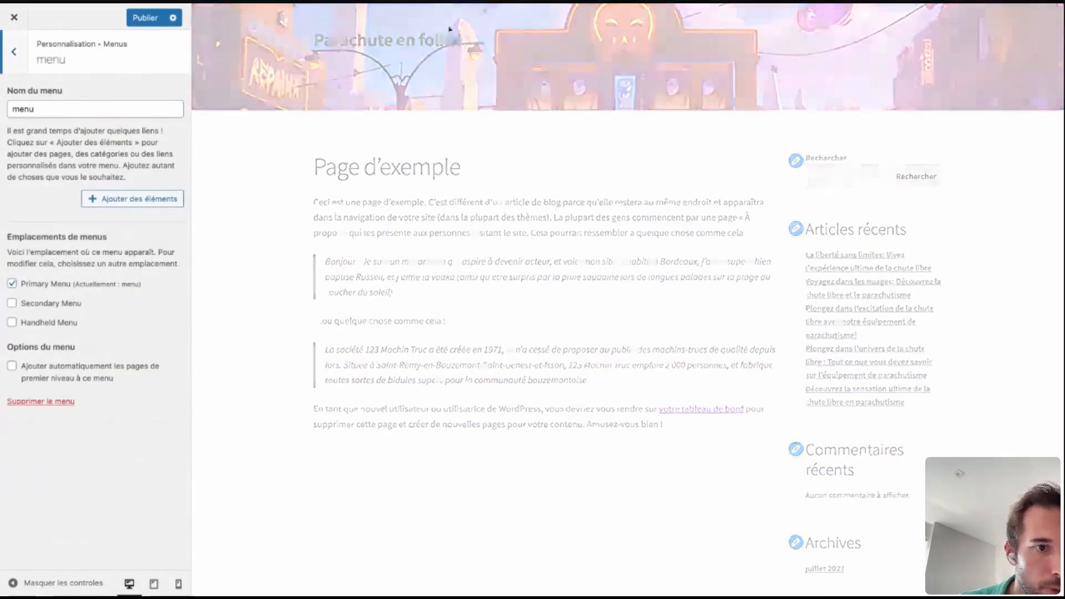
Add the Blog category and "Page d'exemple" to the menu, placing "Page d'exemple" above Blog.
click(116, 198)
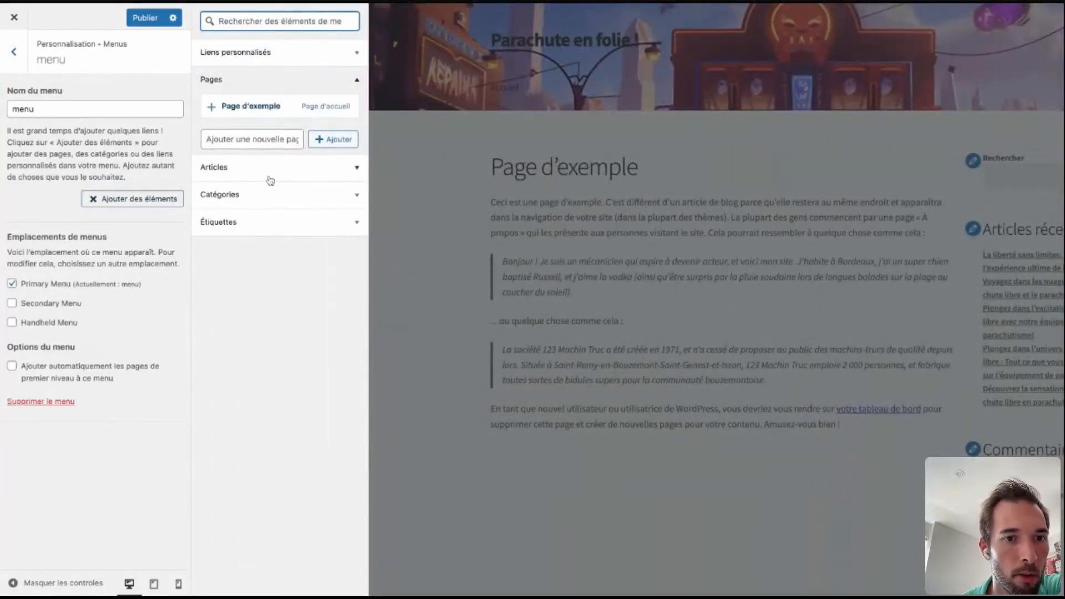
click(276, 194)
click(247, 163)
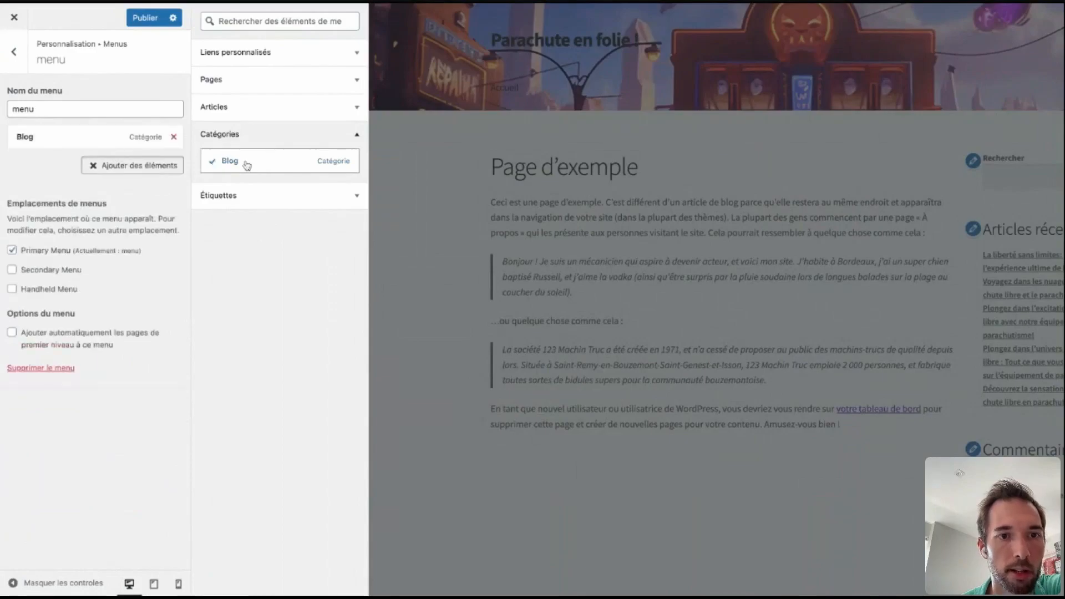
click(240, 86)
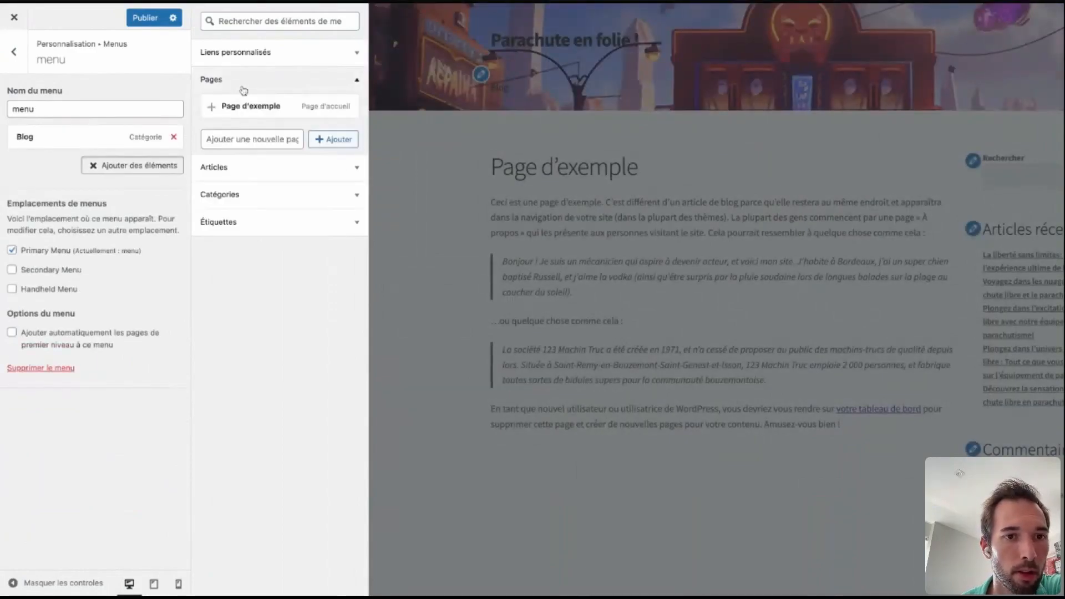
click(245, 105)
drag(44, 159, 45, 137)
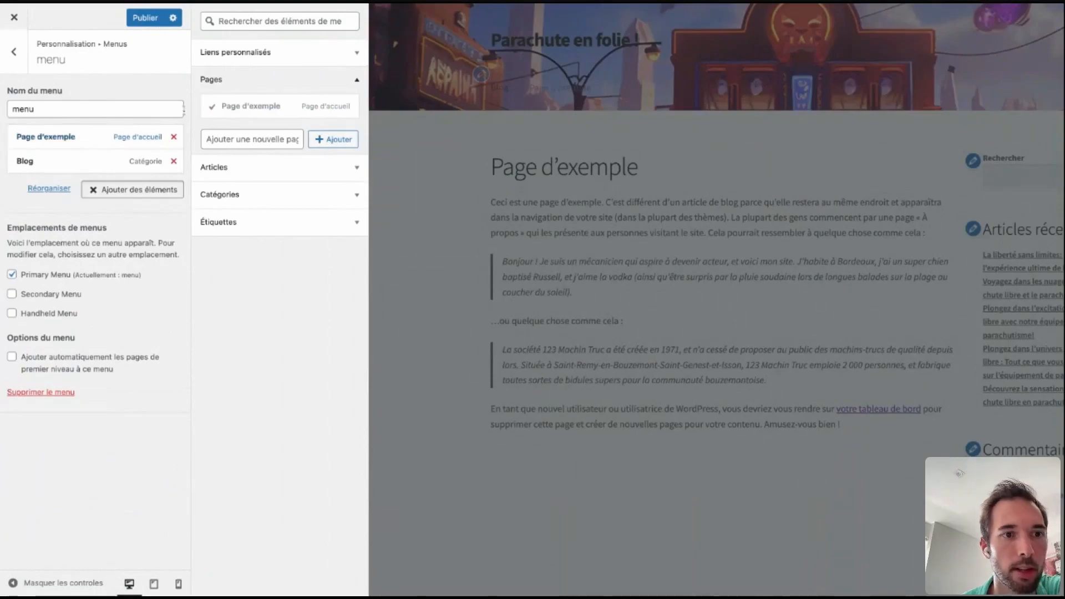
Add the article "La liberté sans limites: Vivez l'expérience ultime de la chute libre" to the menu and return to the main customization list.
click(255, 169)
click(262, 138)
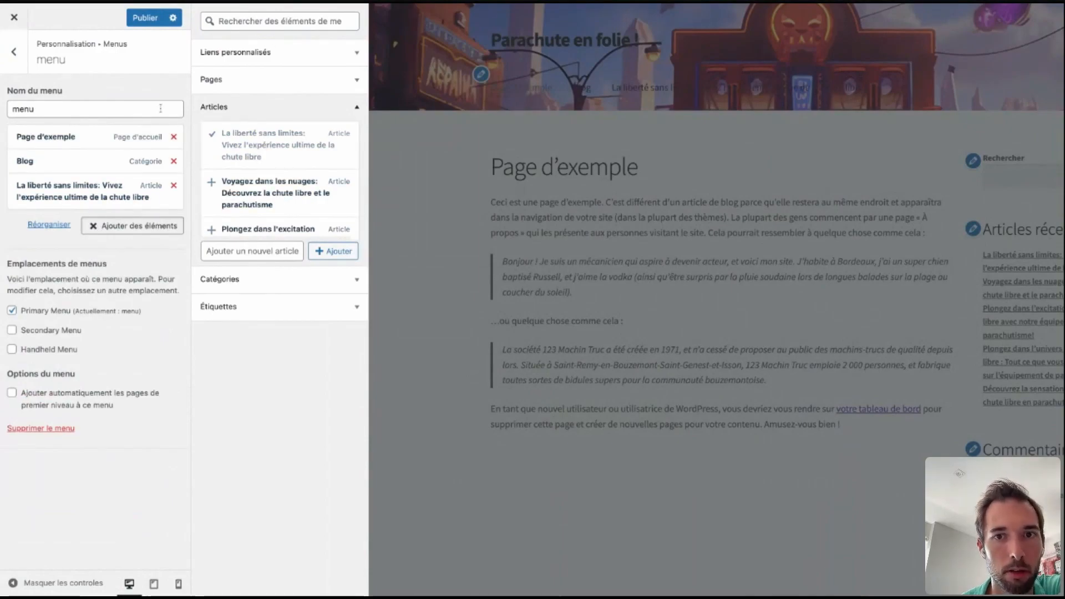
click(13, 52)
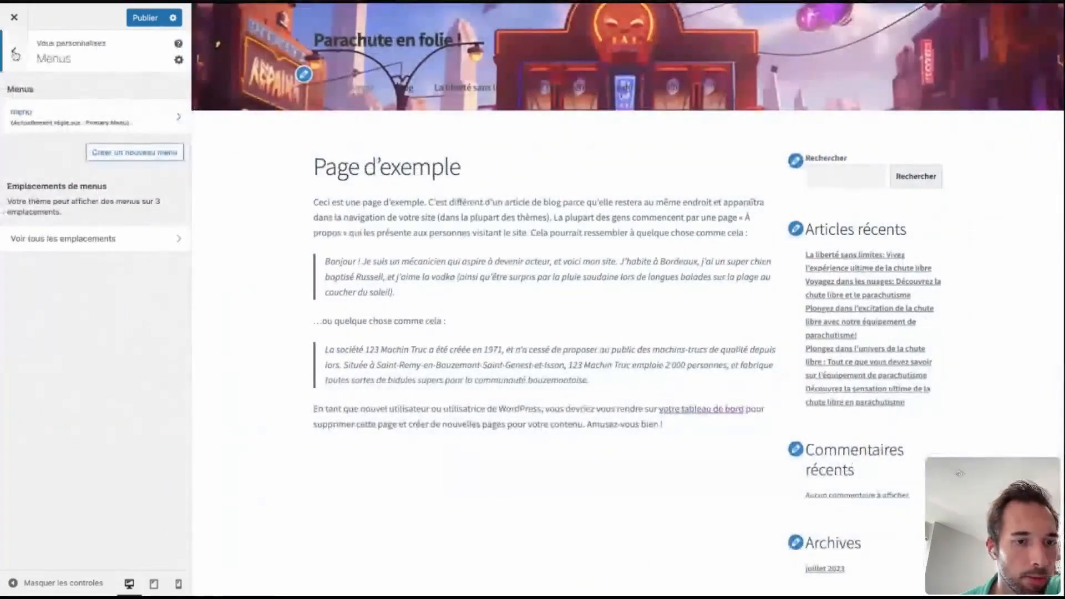
click(15, 54)
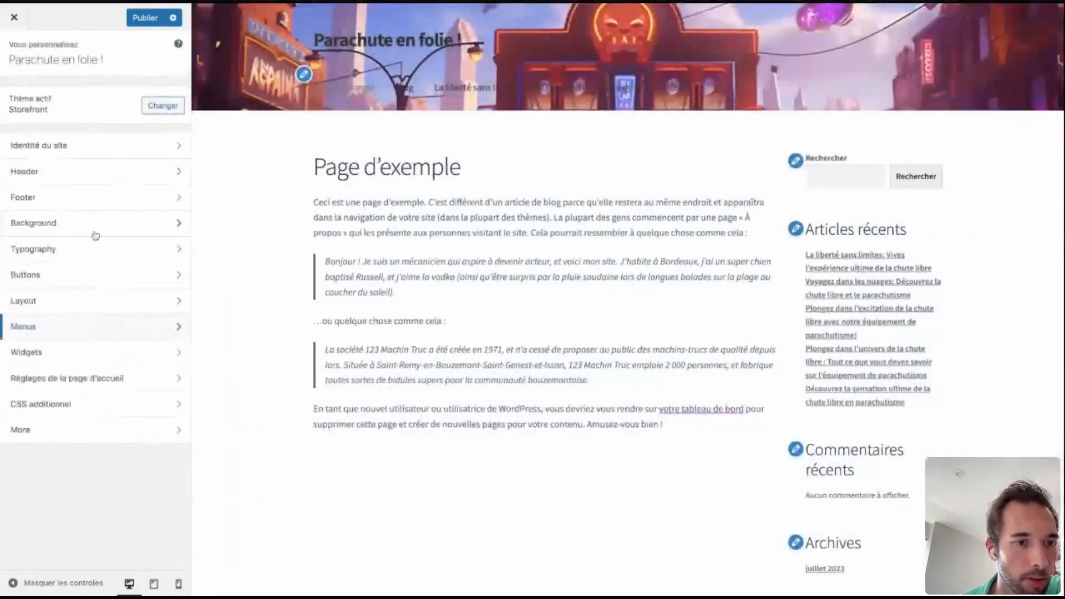
Look at the homepage settings, the additional CSS section and the More section of the theme customization.
click(106, 379)
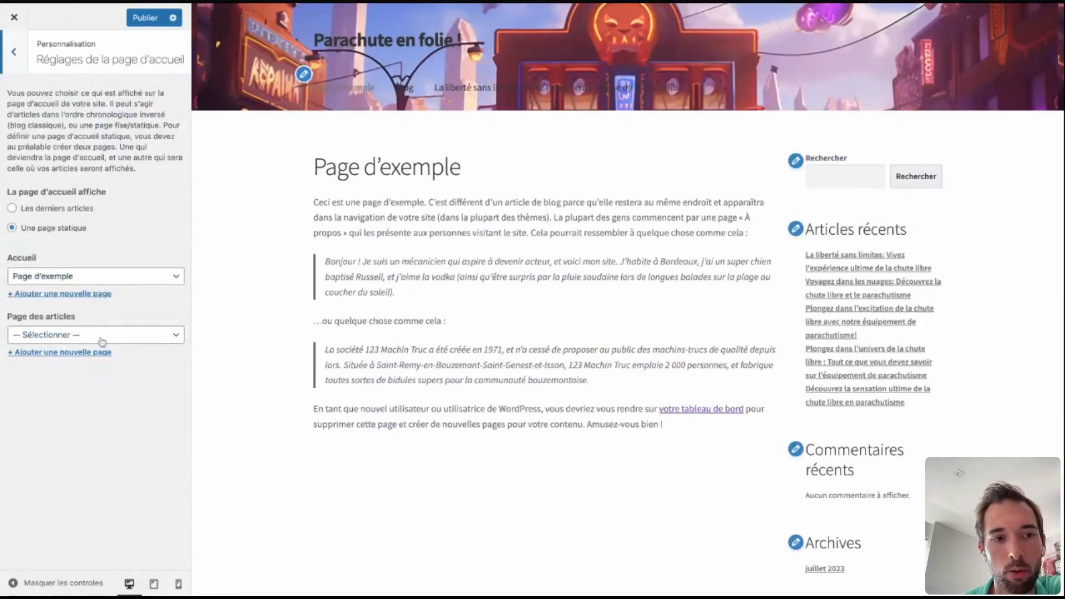
click(16, 52)
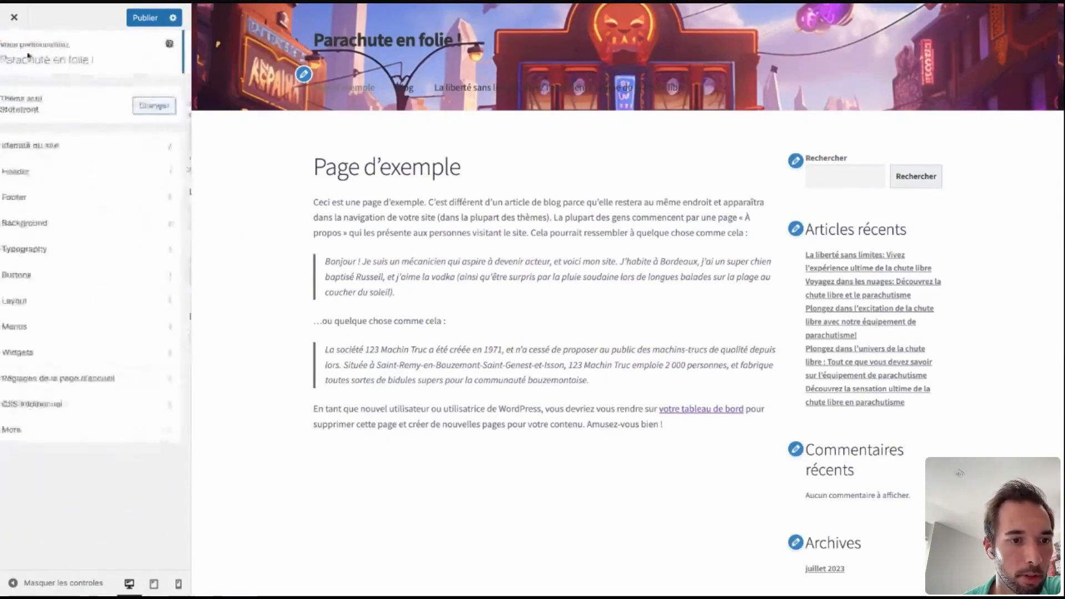
click(82, 410)
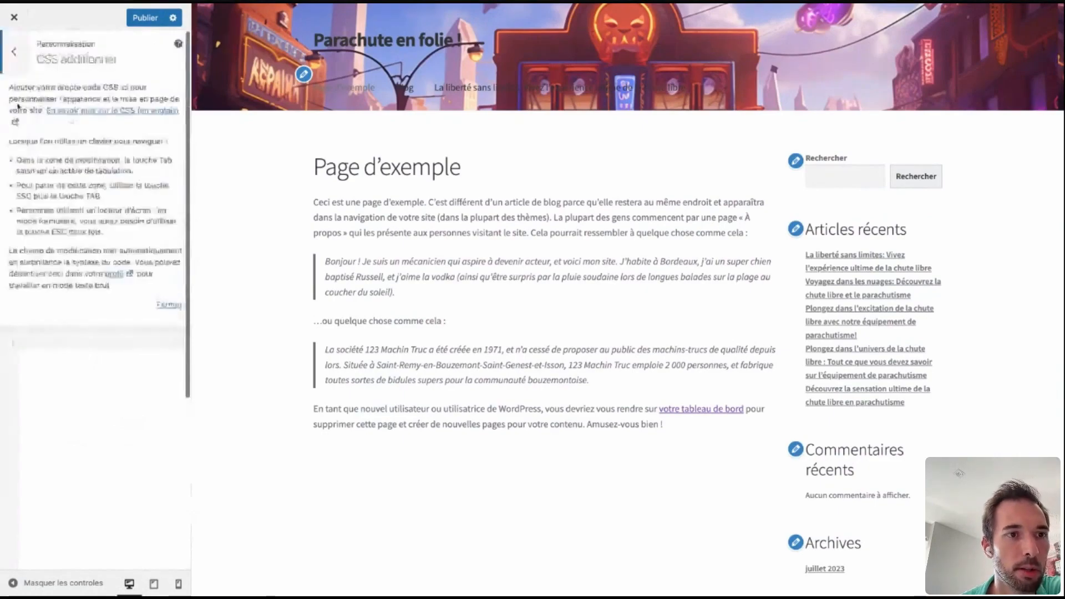
click(11, 65)
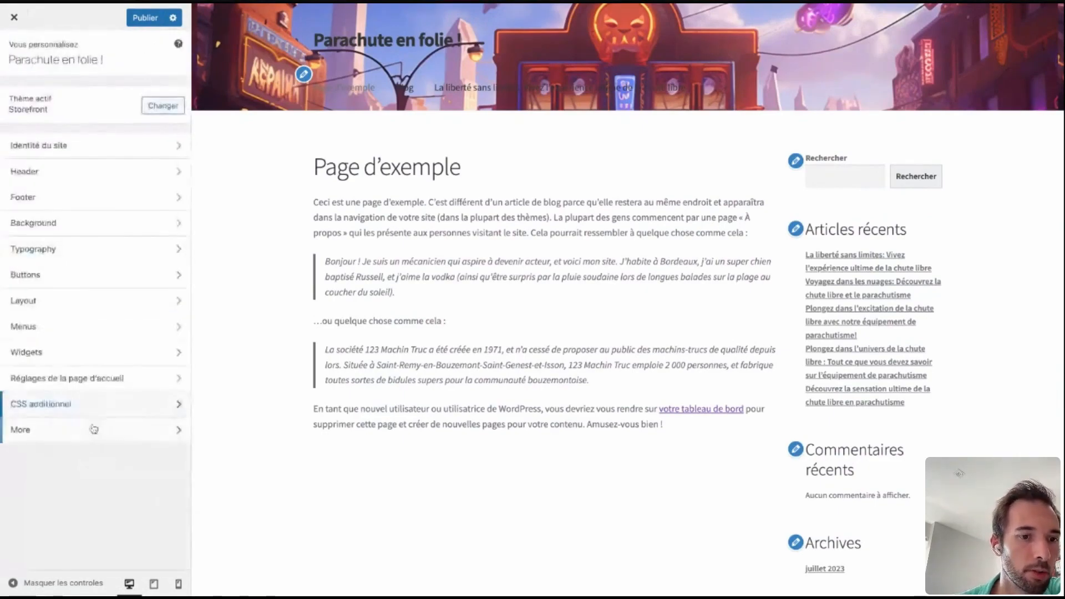
click(77, 436)
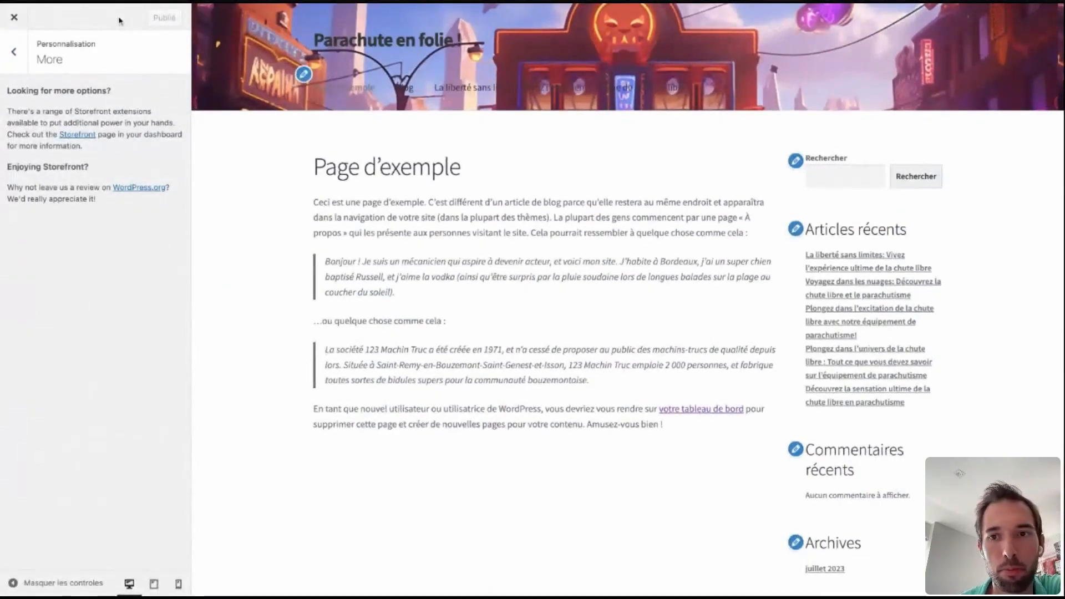
Set the label of the sidebar's search widget to "Coucou".
click(796, 161)
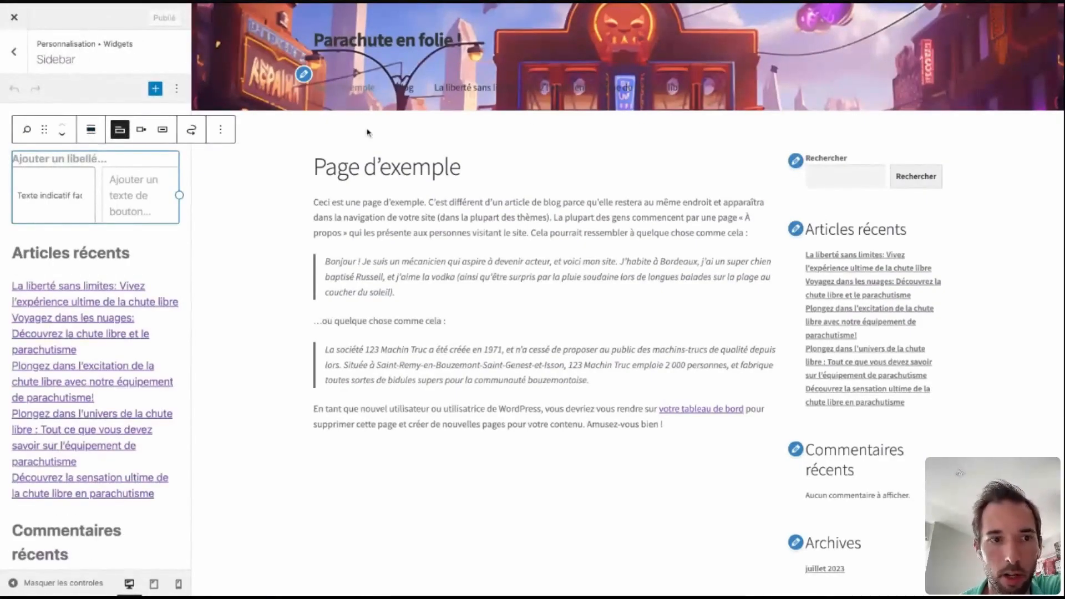
click(34, 158)
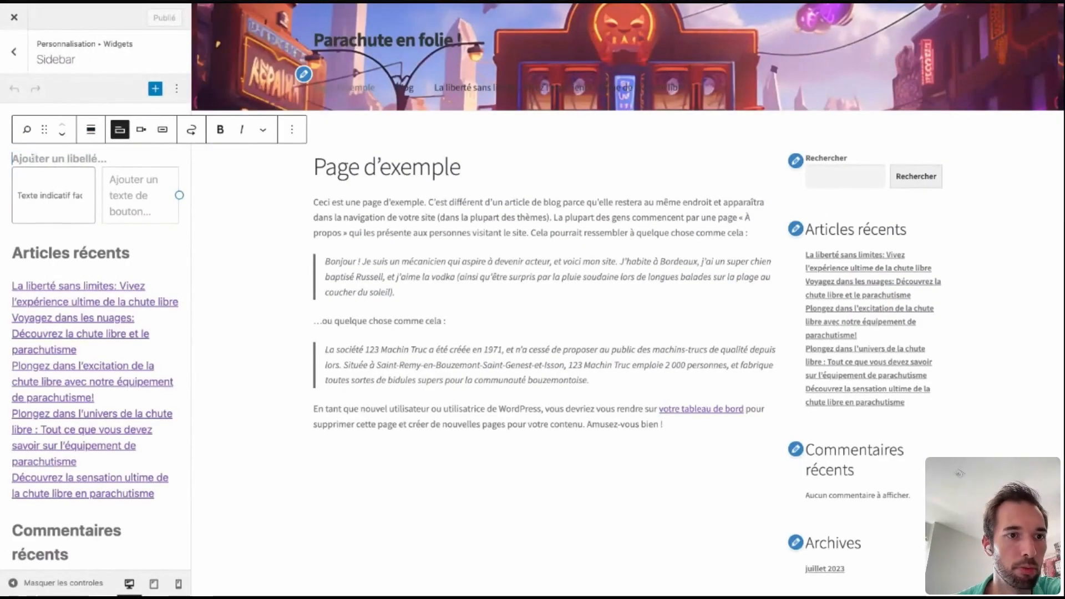
text(Coucou)
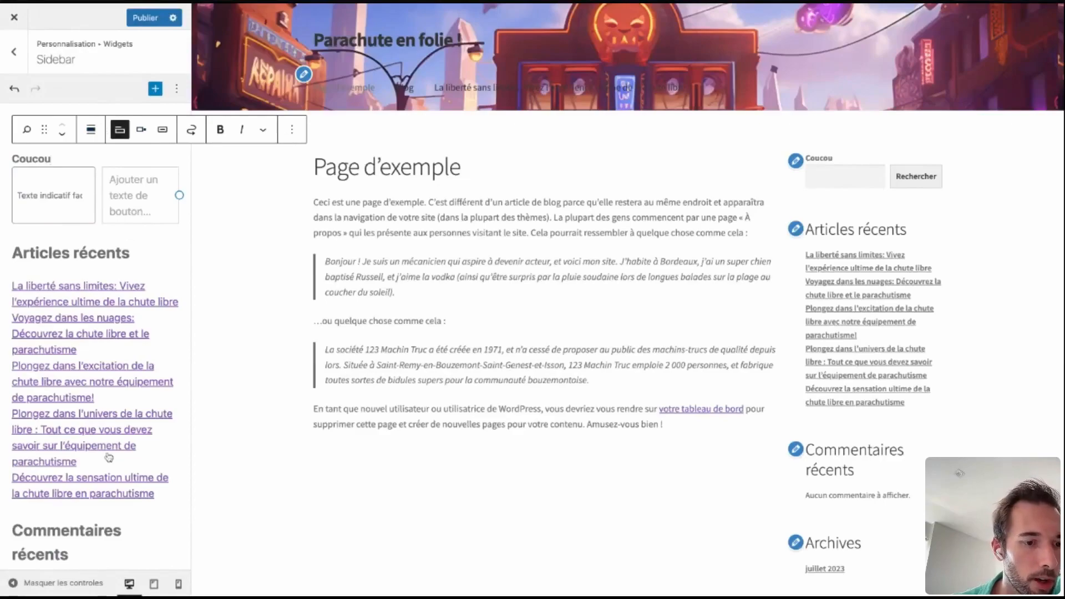
Add an image block with suivi-formation.png from the media library below the sidebar's categories and publish the changes.
scroll(122, 347, down, 5)
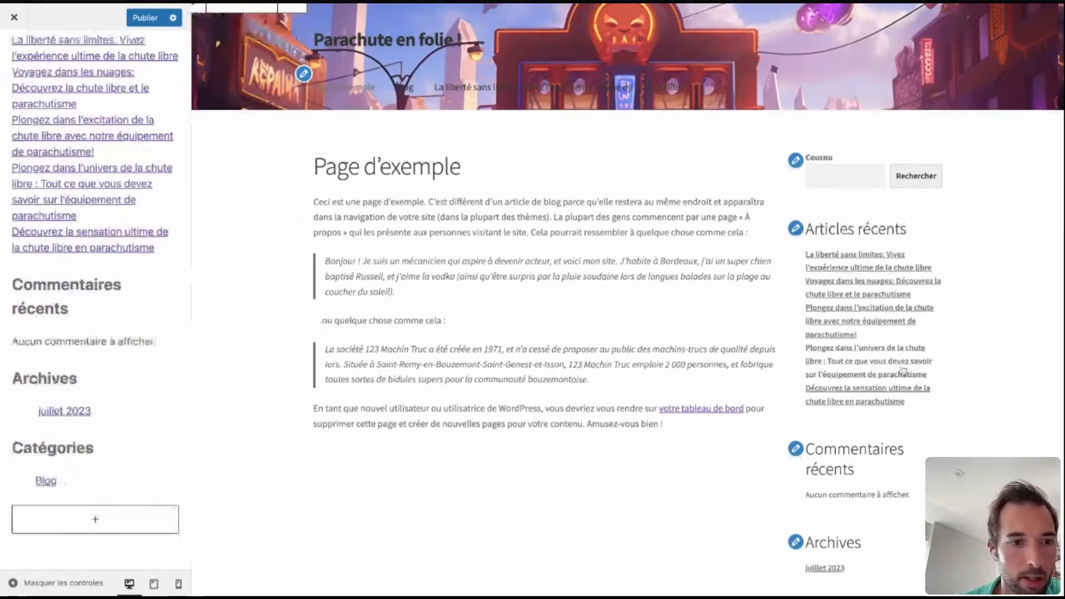
scroll(903, 370, down, 5)
click(86, 517)
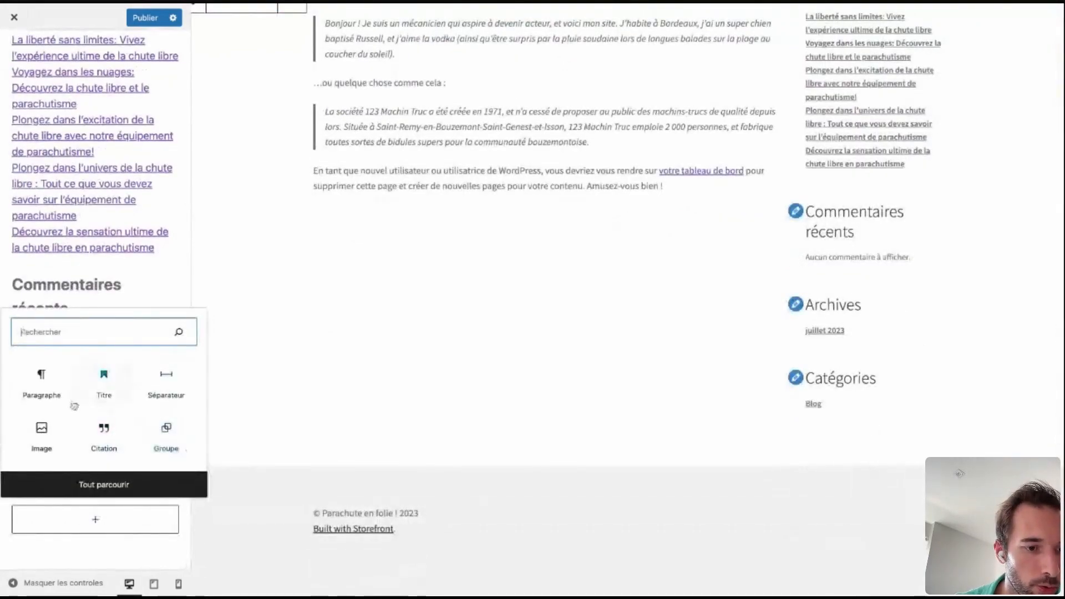
click(42, 433)
click(47, 438)
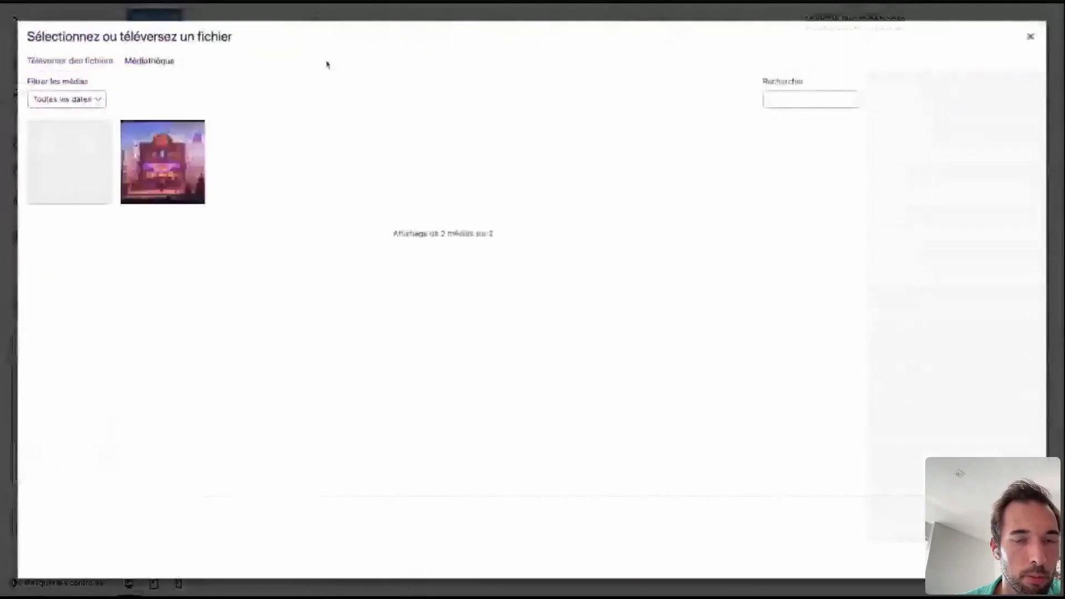
click(148, 162)
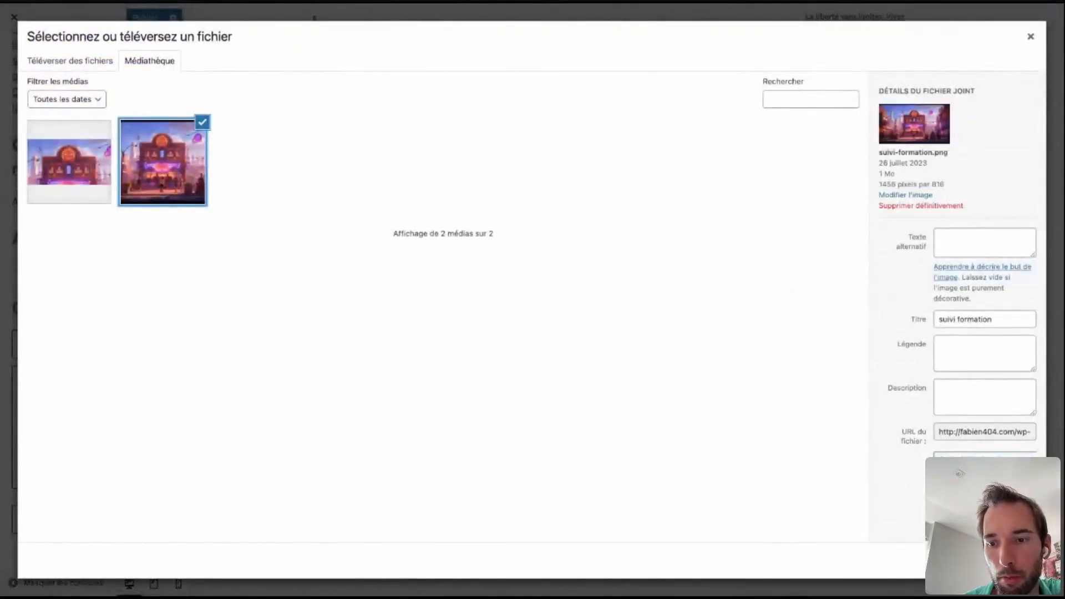
click(1007, 560)
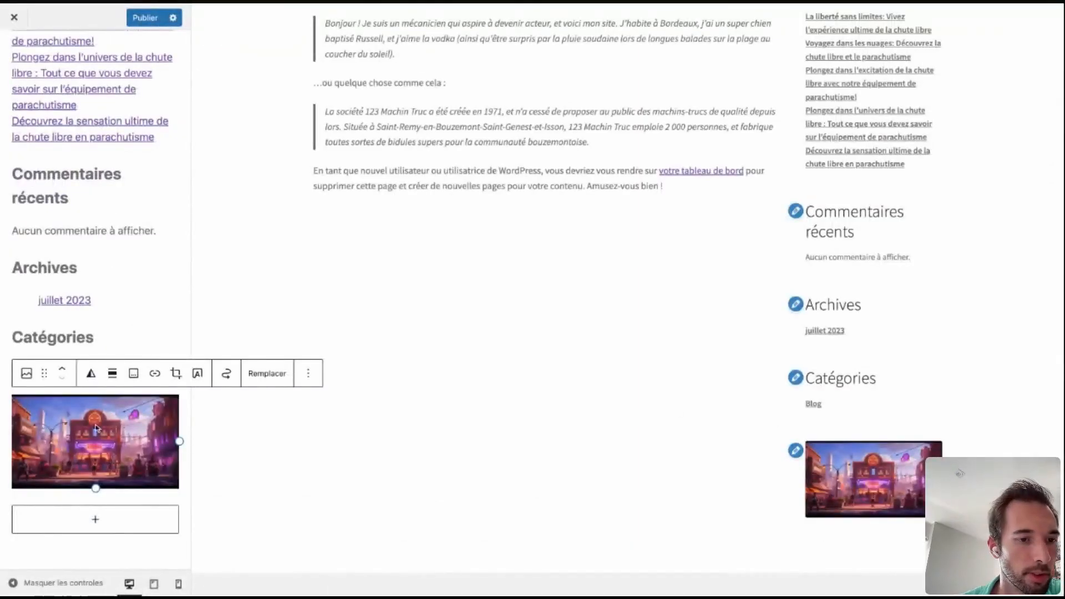
click(145, 17)
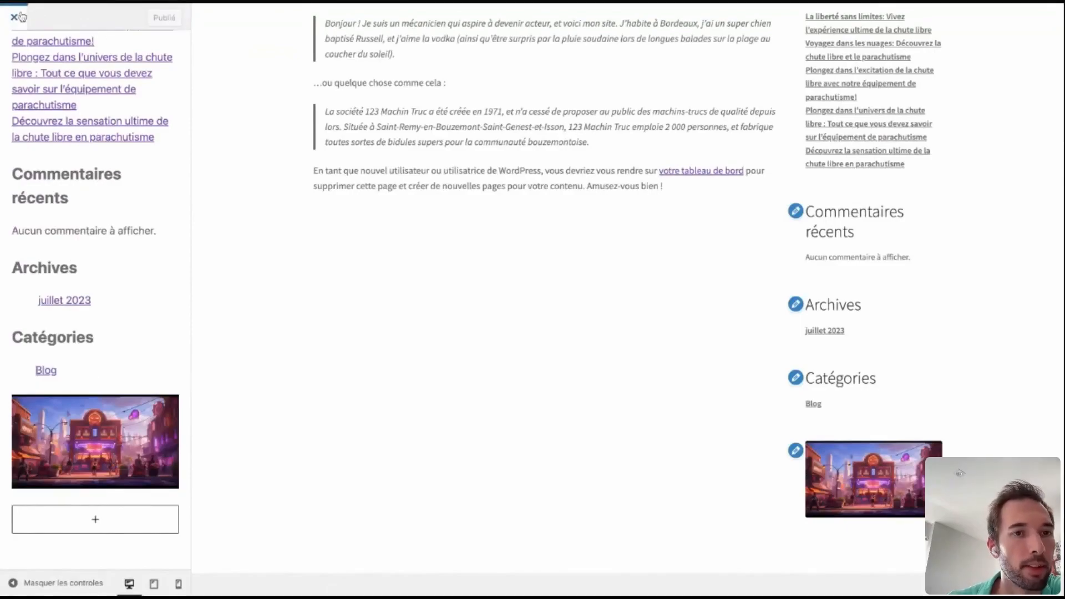
Leave the customization, open the dashboard's menu editor, and tick Secondary Menu and Handheld Menu as display locations for "menu".
click(14, 17)
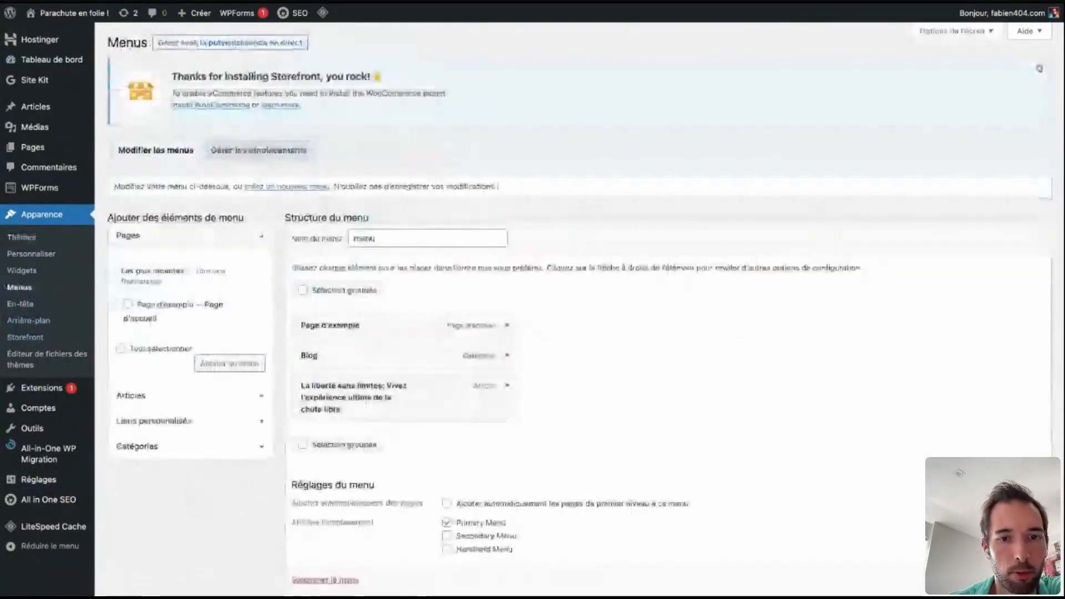
scroll(10, 223, down, 2)
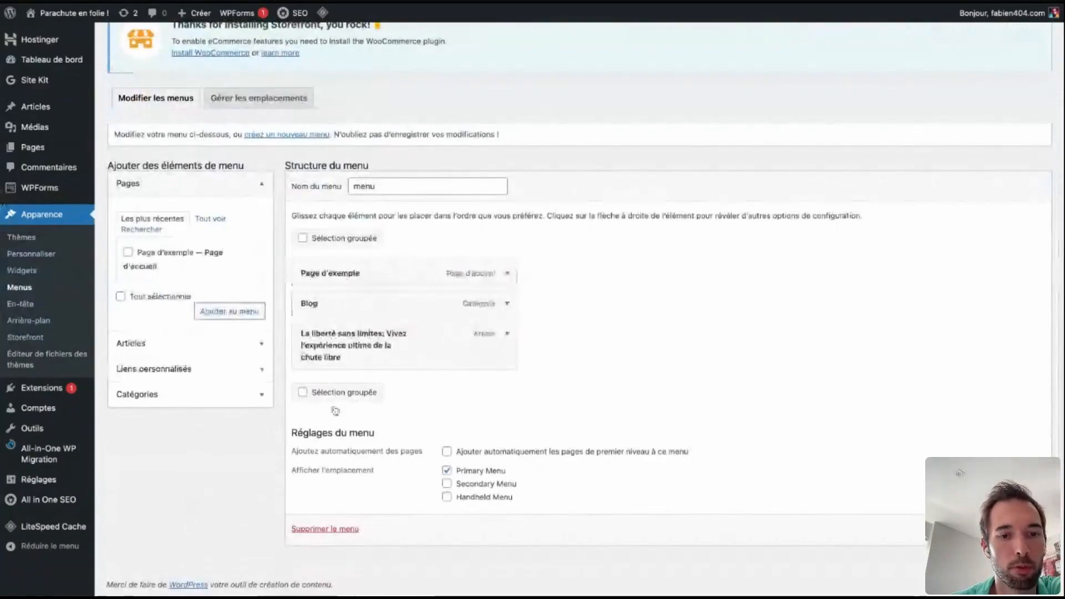
click(447, 483)
click(447, 496)
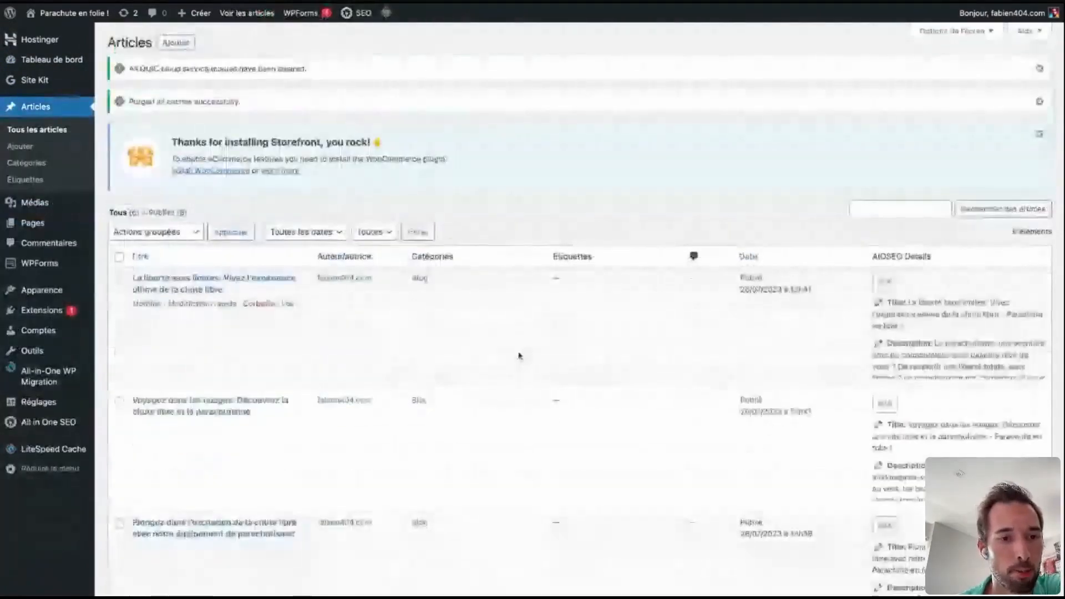
Look through the list of articles and open "La liberté sans limites: Vivez l'expérience ultime de la chute libre" for editing.
scroll(519, 356, down, 9)
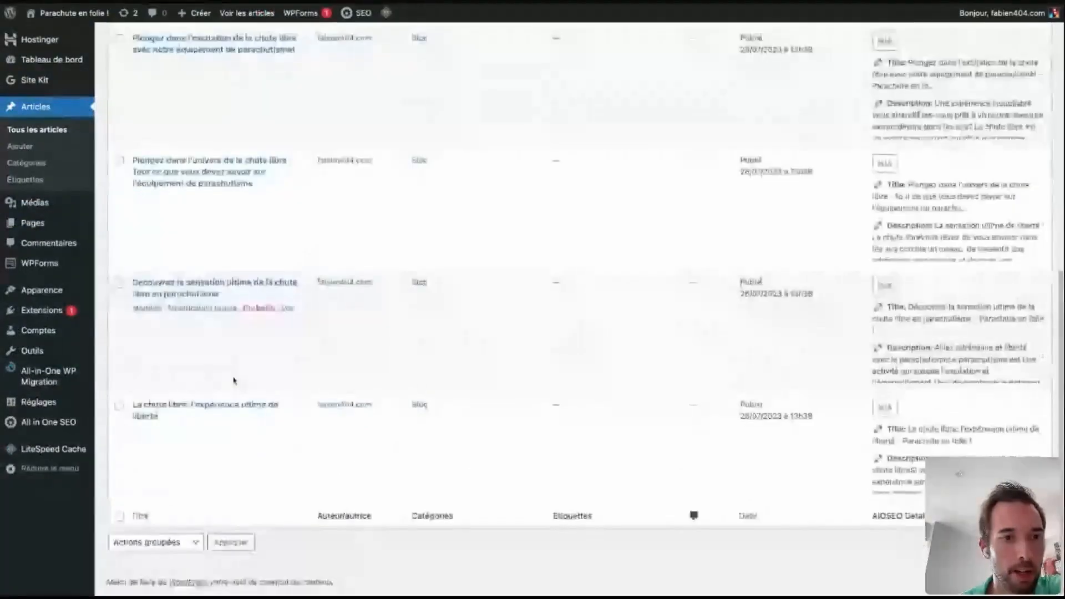
scroll(233, 380, up, 9)
scroll(199, 159, down, 1)
scroll(163, 13, up, 1)
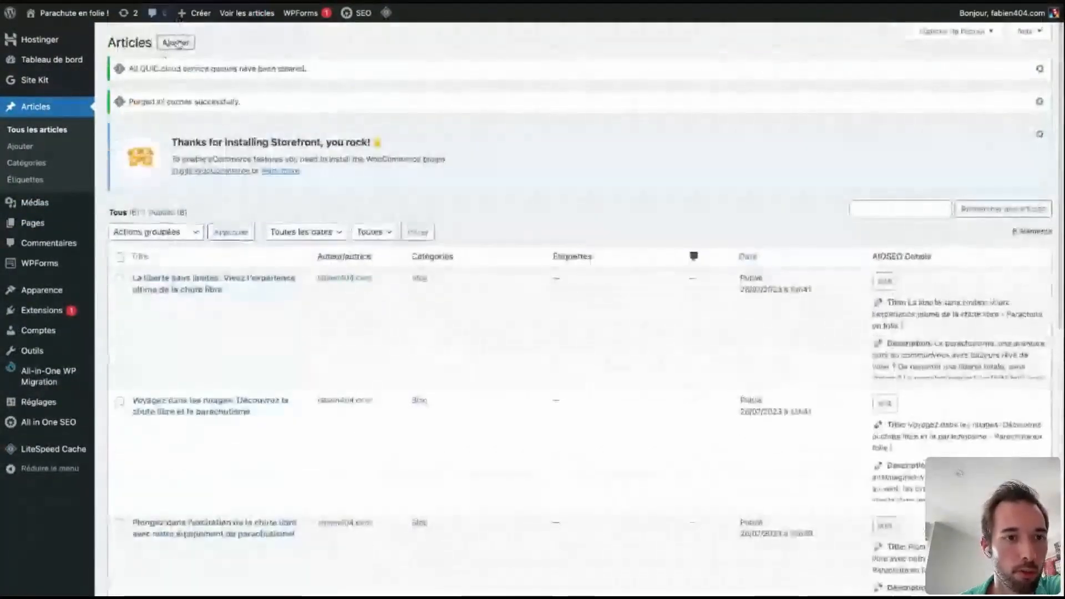
click(188, 279)
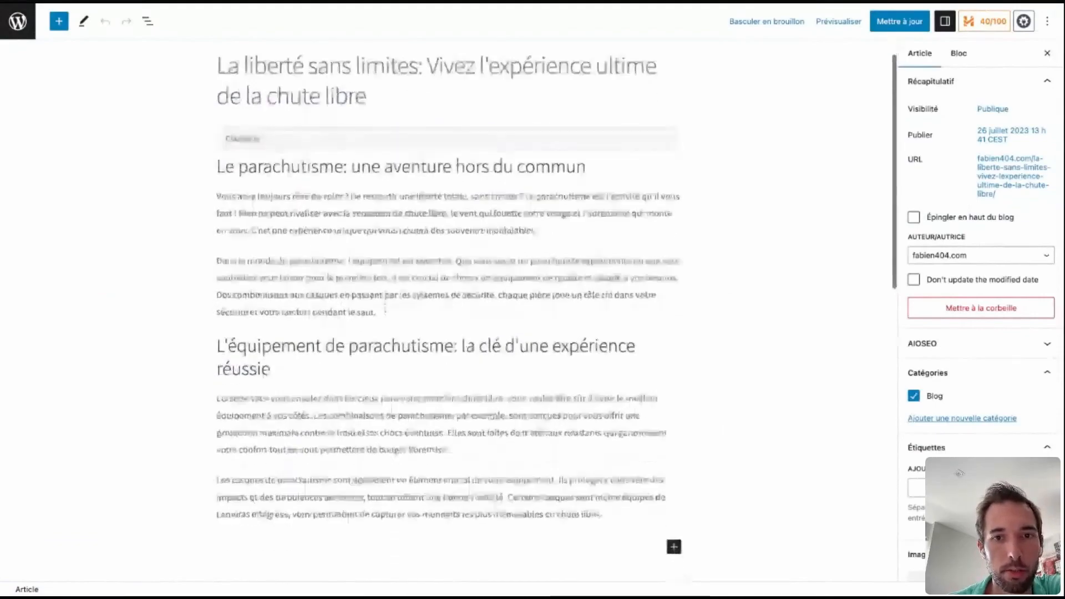
click(406, 339)
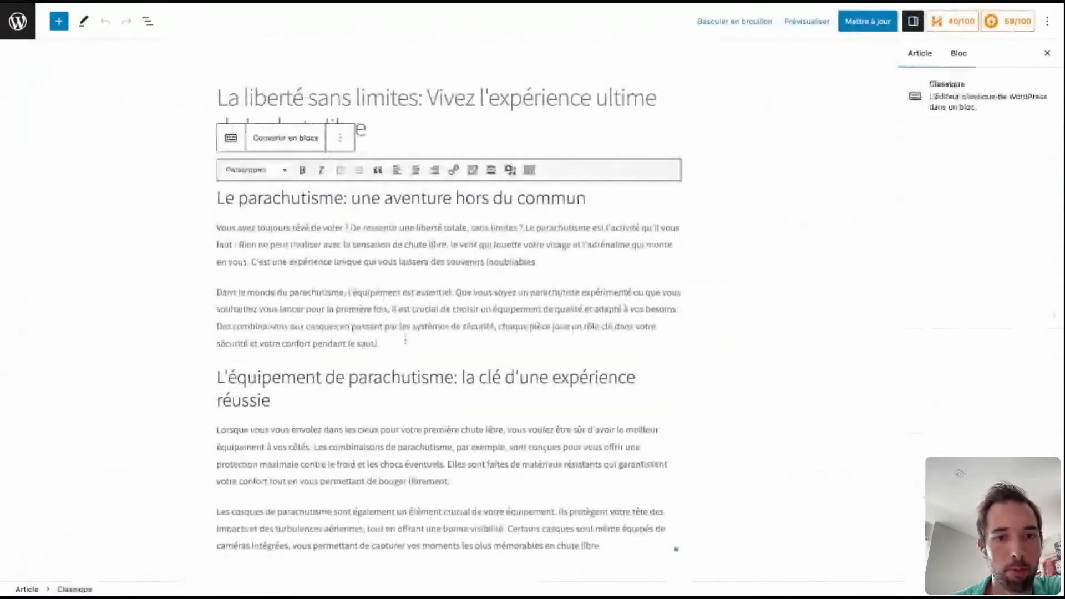
key(Return)
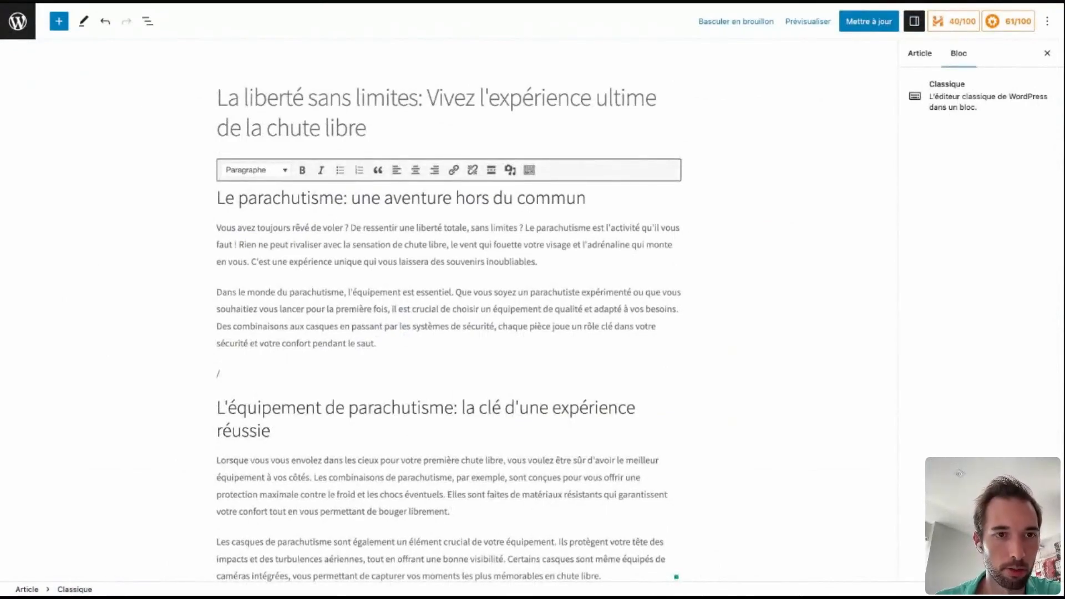
key(BackSpace)
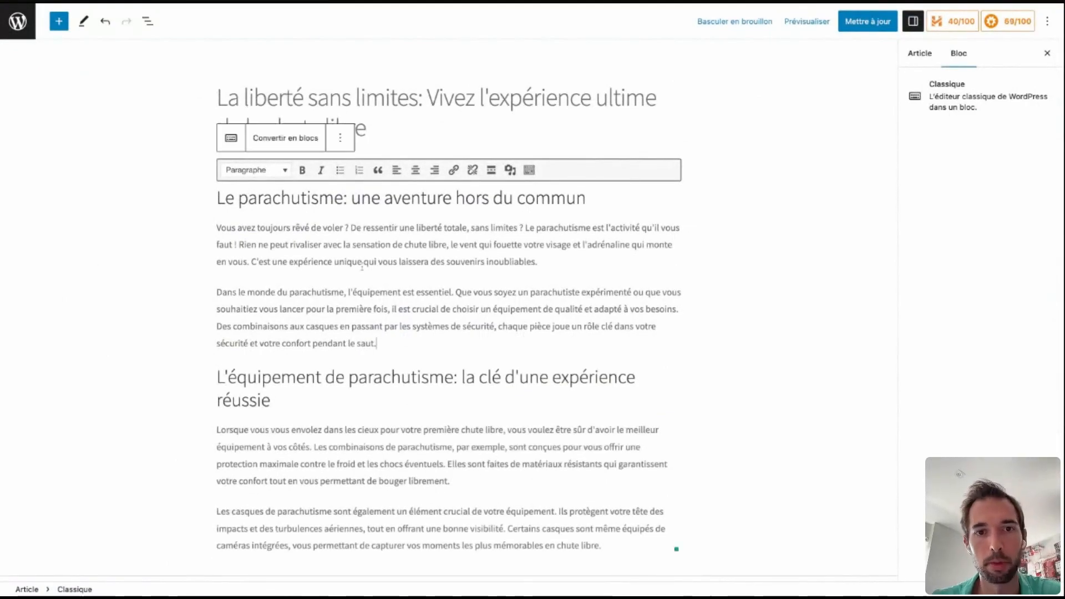
Convert the article's classic content to blocks and move the "Dans le monde du parachutisme" paragraph below the "L'équipement de parachutisme" heading.
click(281, 142)
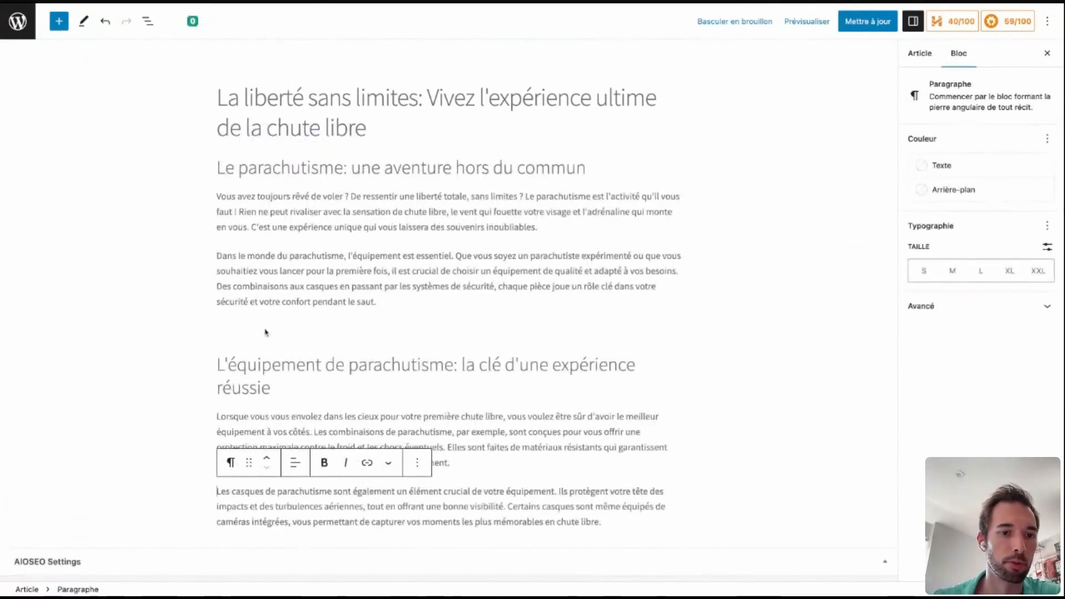
click(262, 328)
click(266, 329)
click(514, 249)
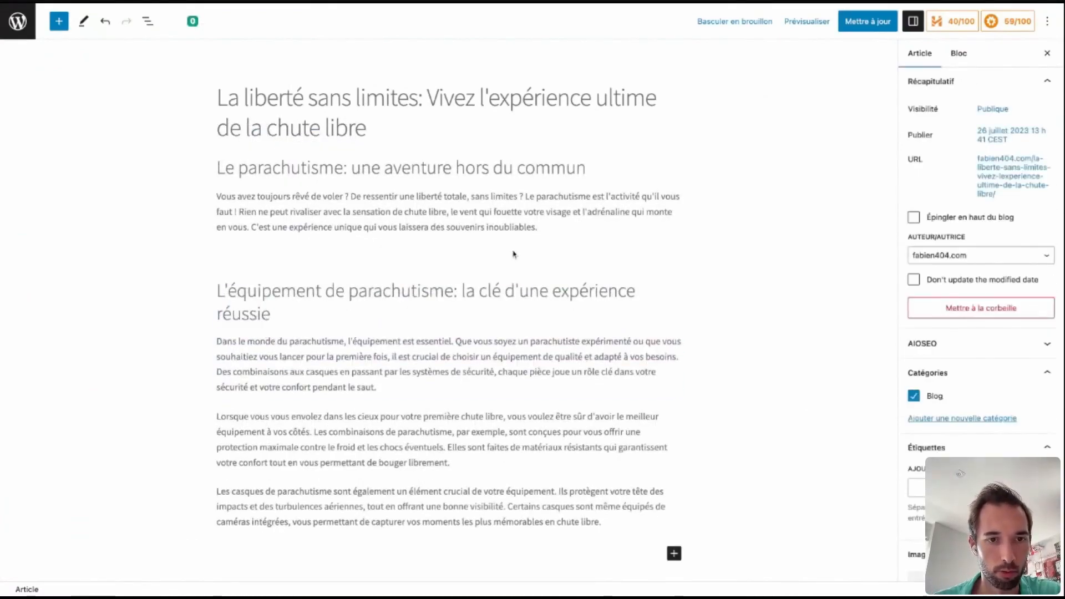
Add an empty paragraph after the article's first paragraph.
click(514, 253)
click(590, 225)
key(Return)
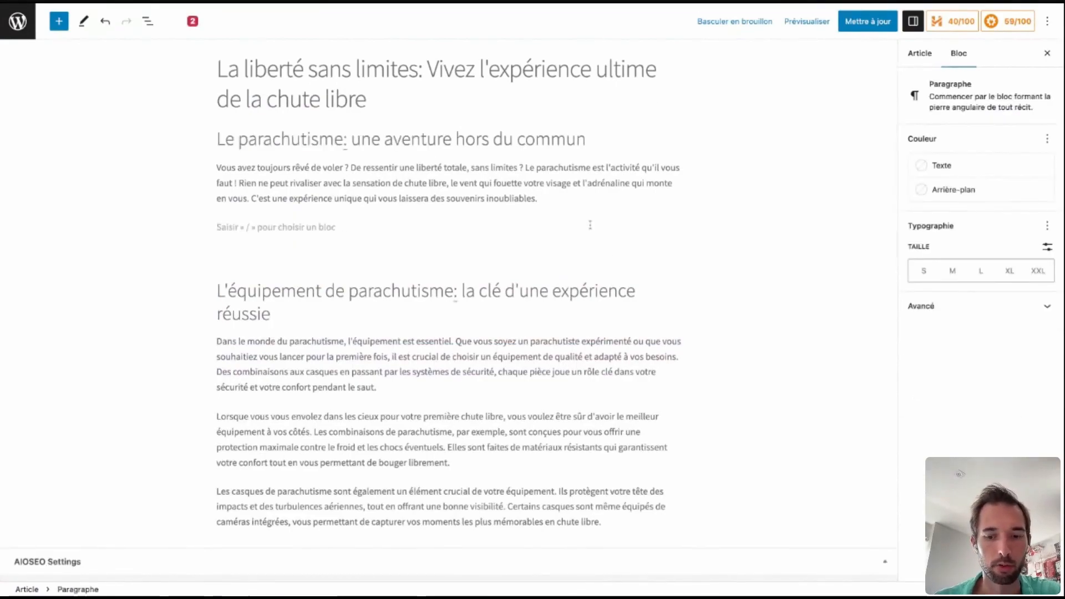
Look through the quick block suggestions in the empty paragraph and dismiss them without inserting a block.
text(/)
key(Up)
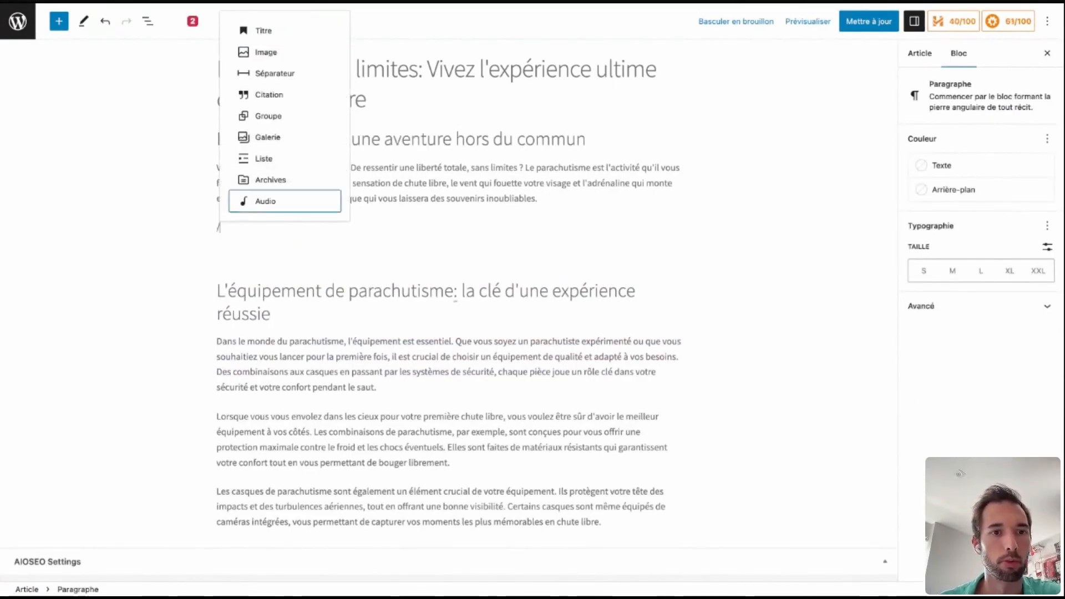
key(Down)
key(Down)
key(Down)
key(Escape)
key(BackSpace)
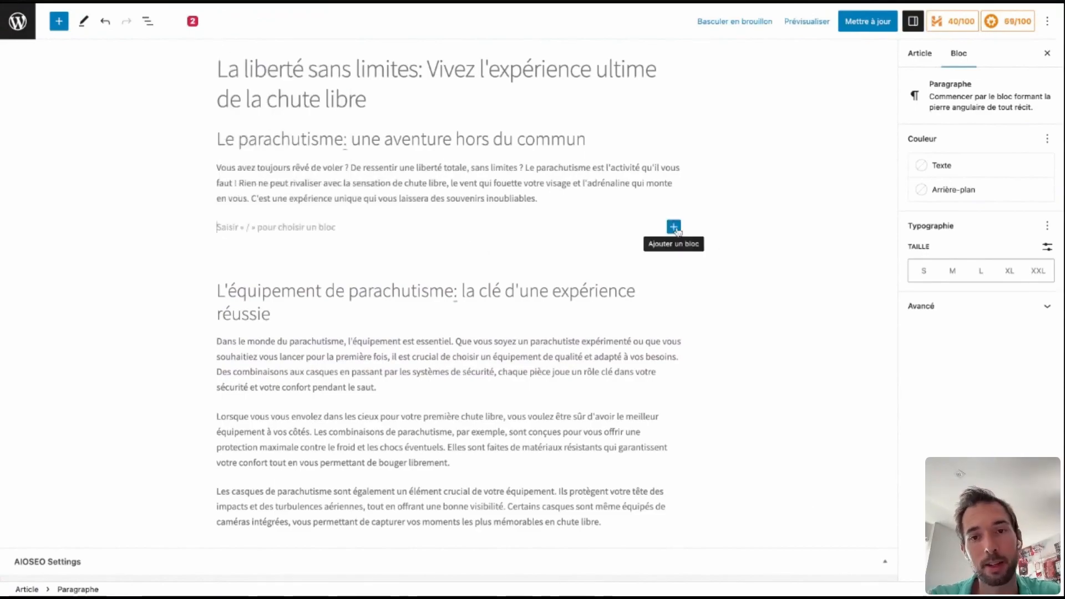
Open the full block library and browse its text, media, design, widget and theme blocks.
click(674, 228)
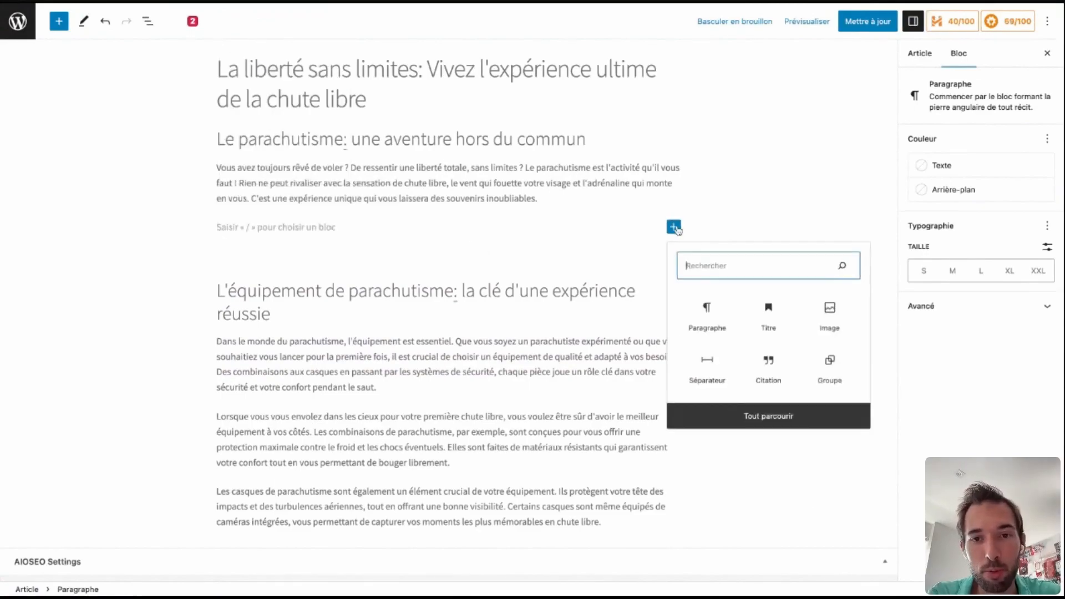
click(763, 423)
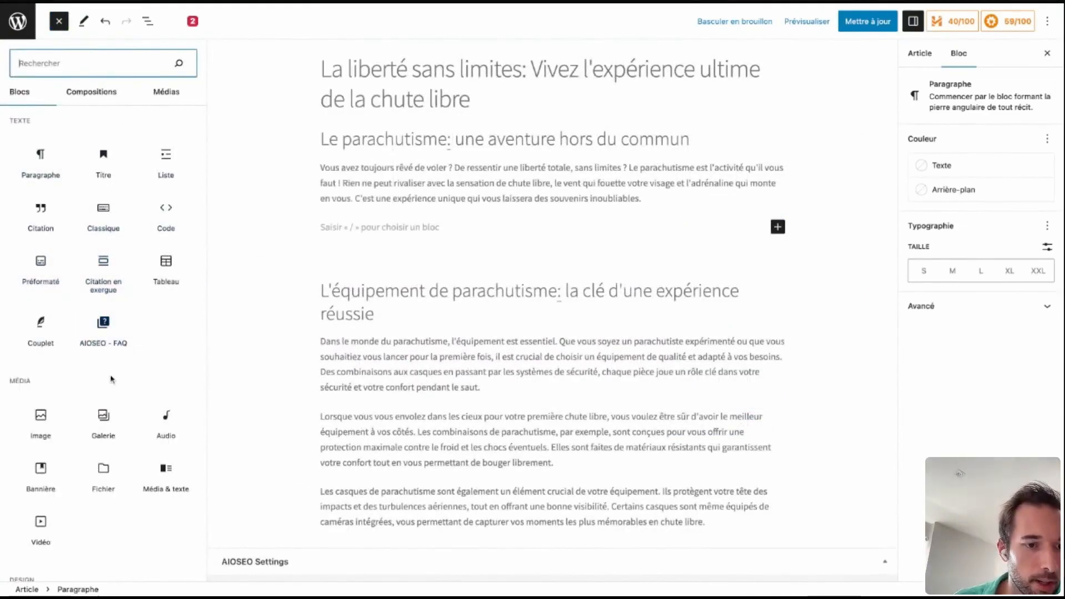
scroll(111, 379, down, 5)
scroll(41, 332, down, 2)
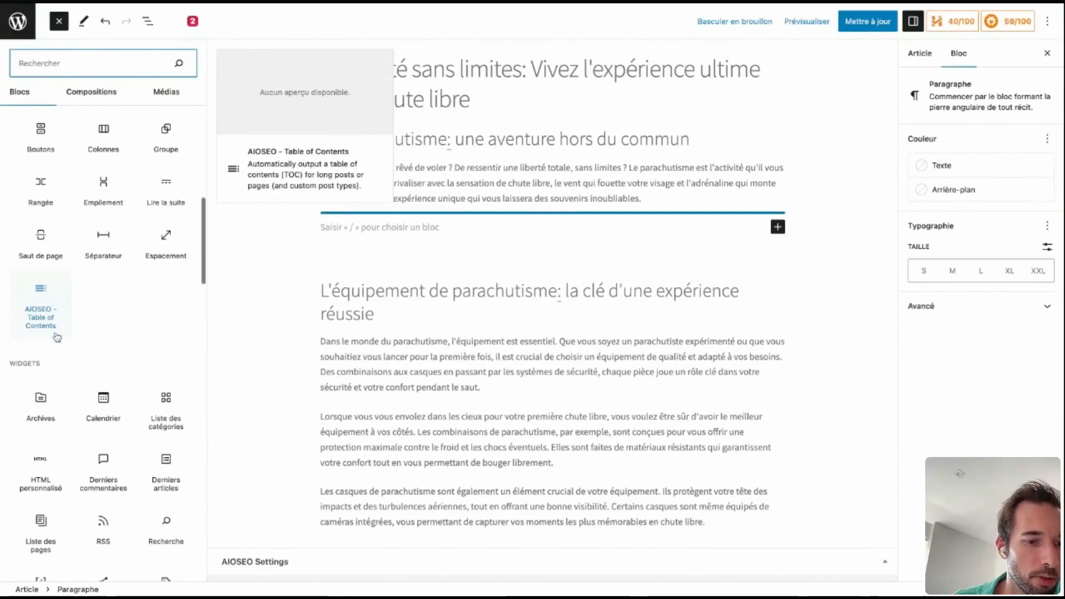
scroll(50, 321, down, 8)
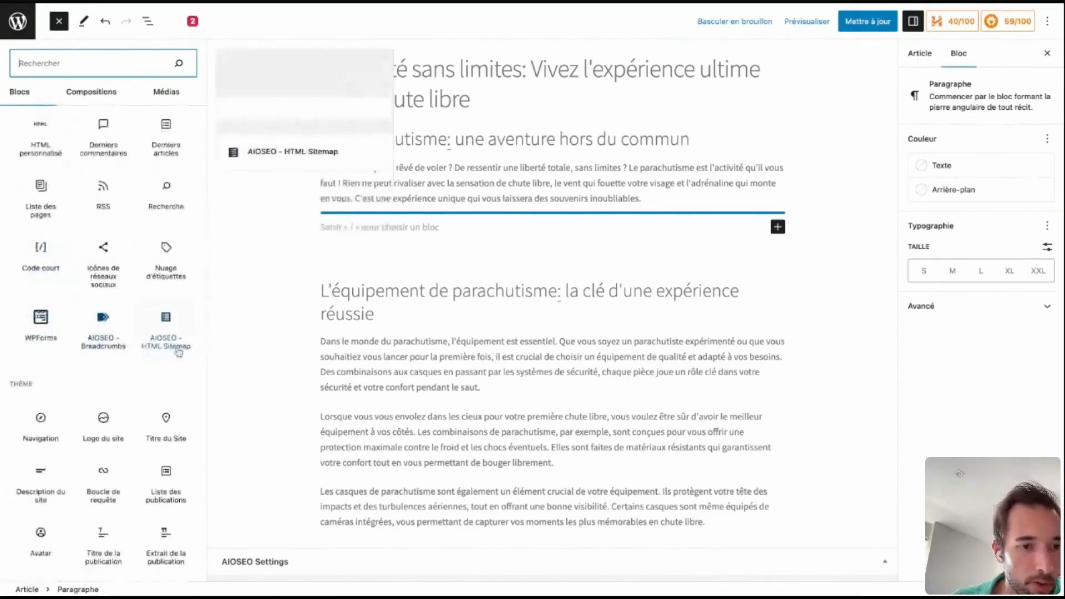
Look through the remaining blocks, the composition categories from Mis en avant to Appel à action, and the image media category.
scroll(95, 354, down, 10)
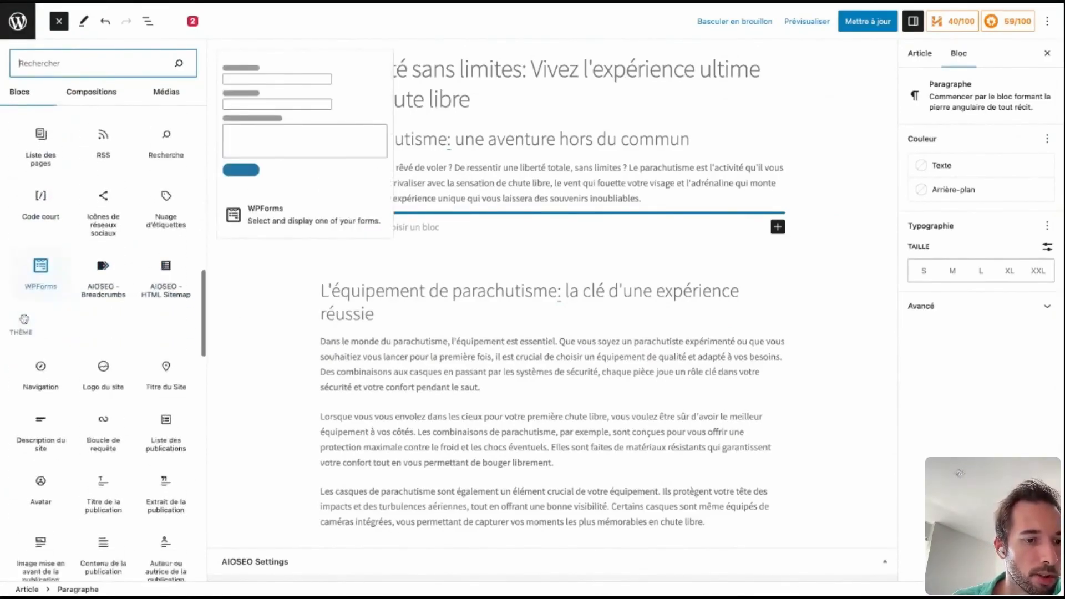
scroll(96, 110, up, 15)
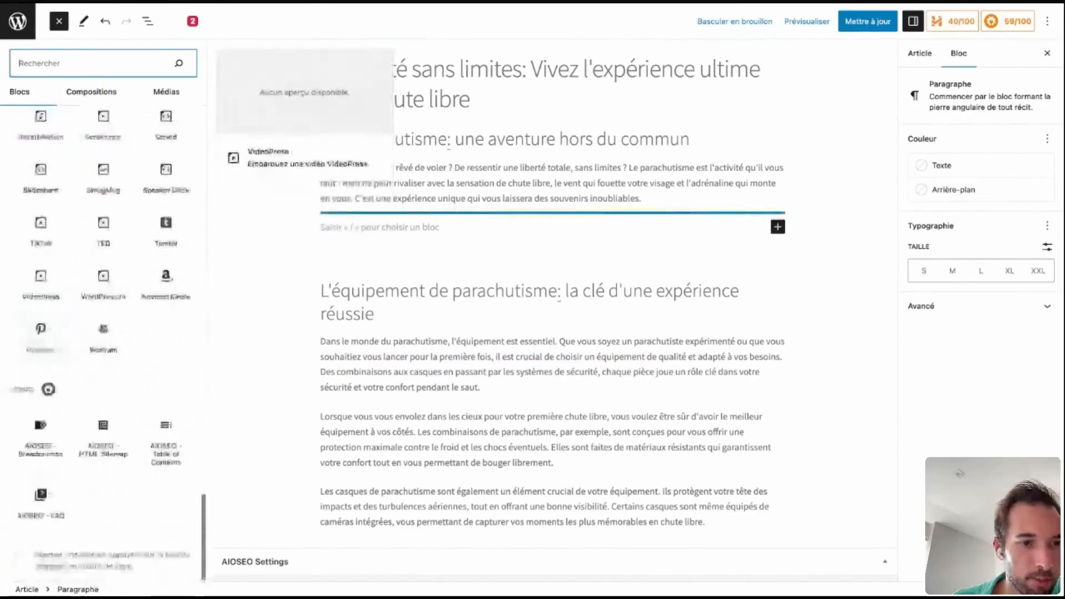
click(91, 91)
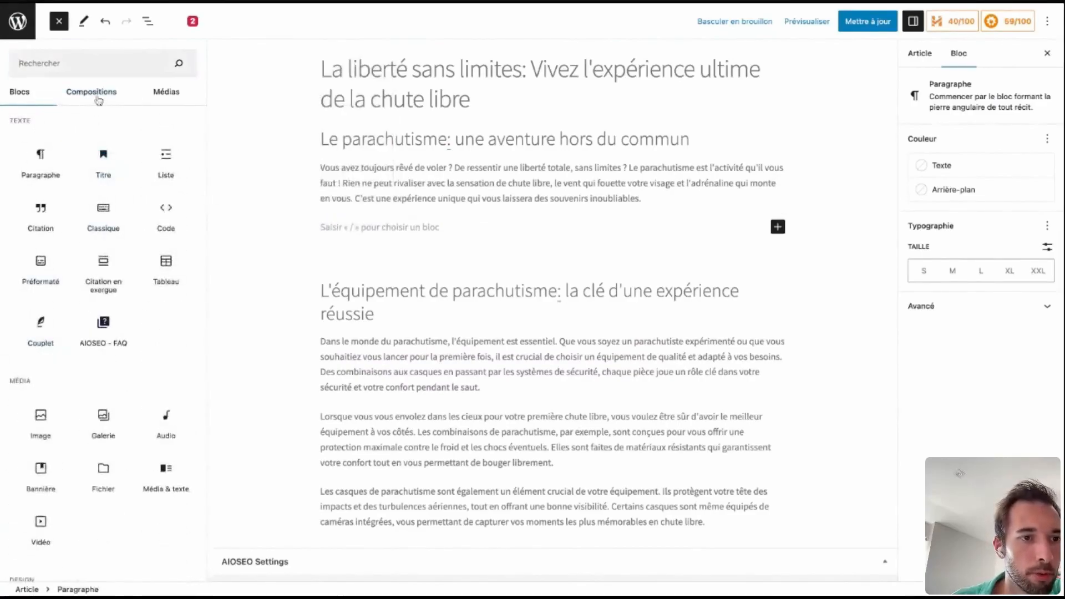
click(72, 131)
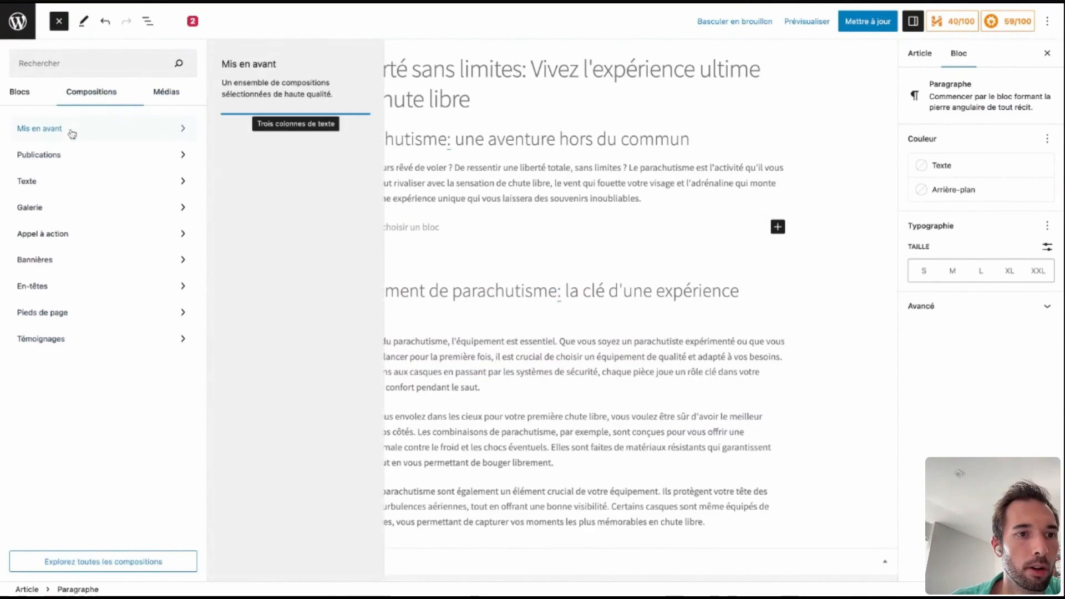
click(67, 155)
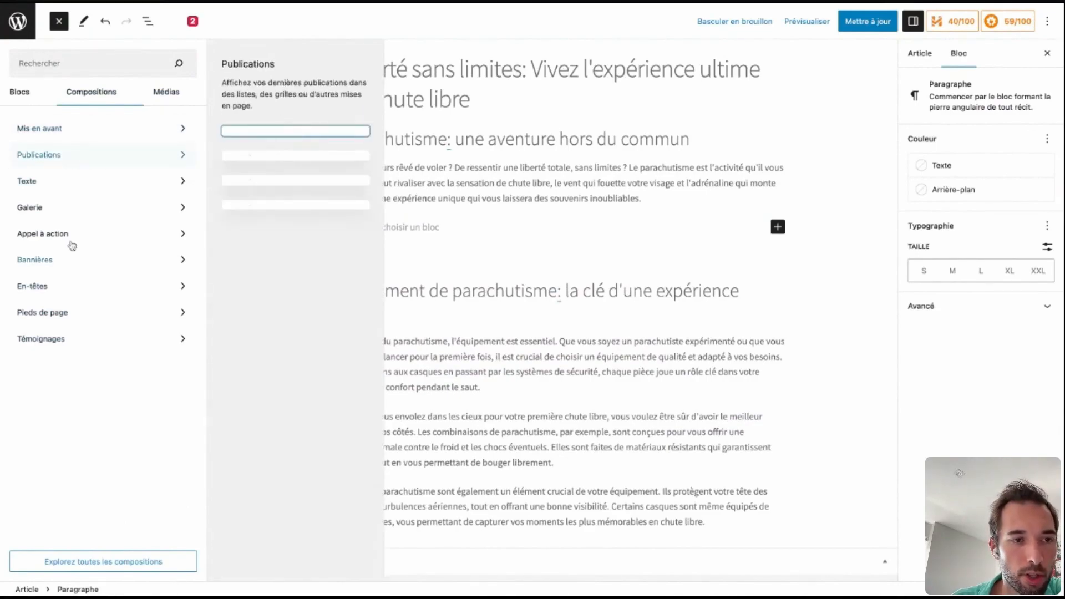
click(57, 182)
click(75, 212)
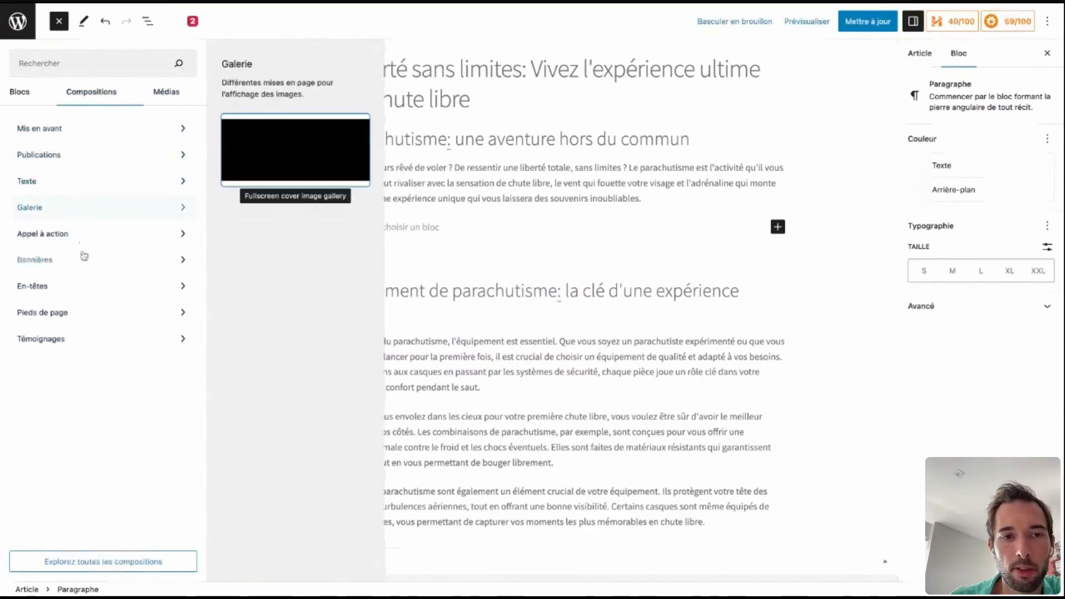
click(57, 234)
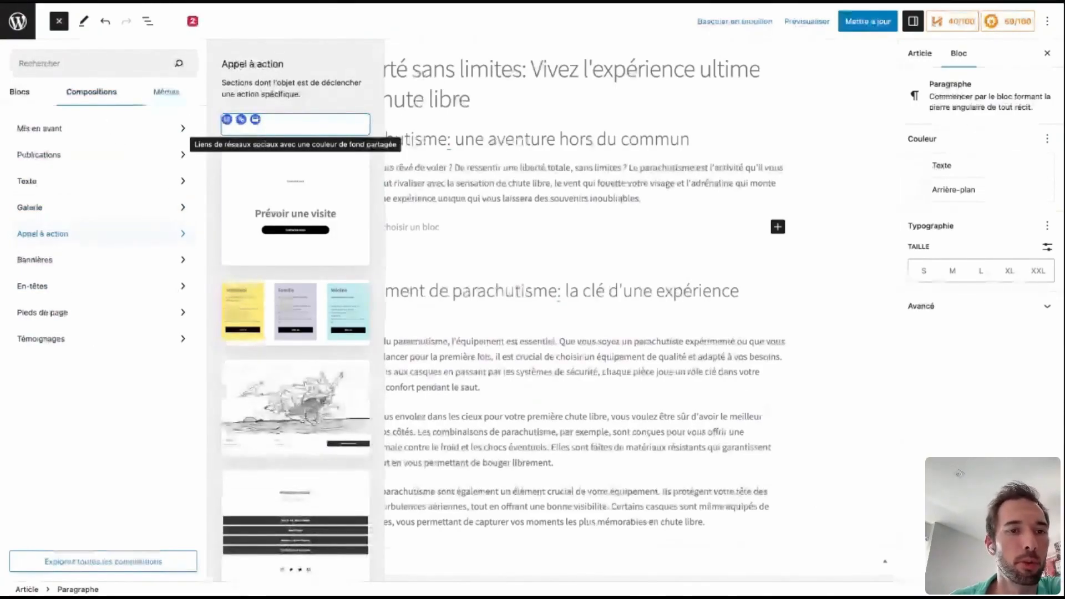
click(167, 92)
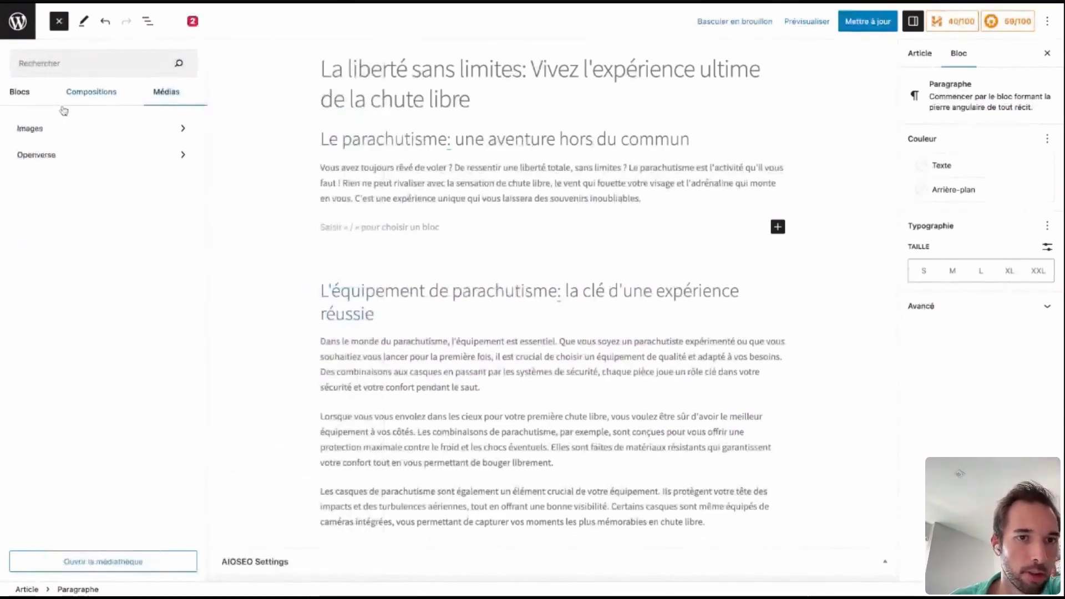
click(42, 132)
Close the block library without inserting anything and update the published article.
click(16, 93)
click(300, 120)
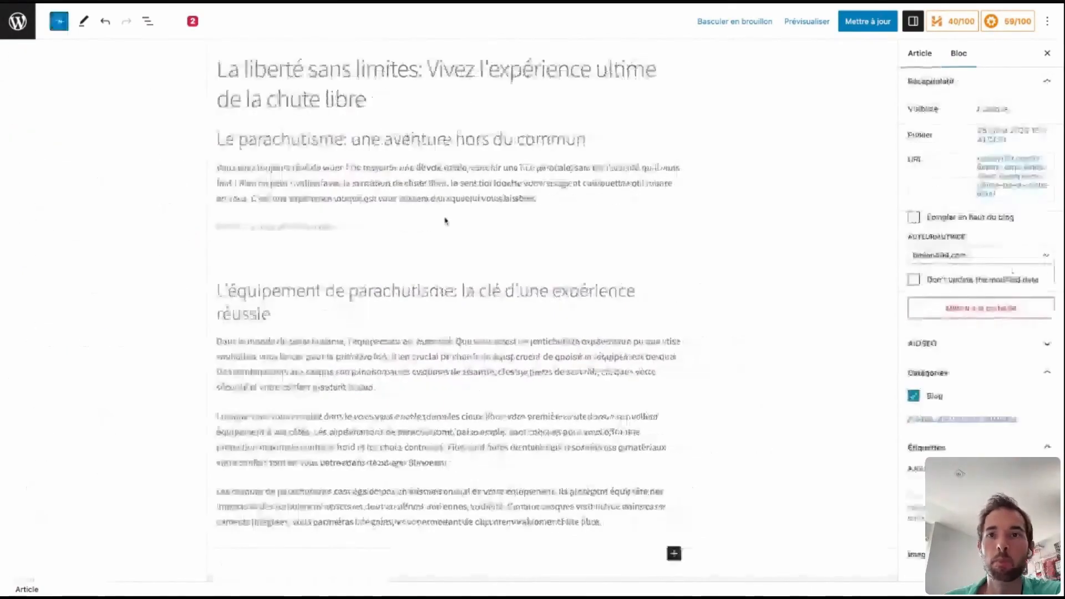
click(323, 284)
click(875, 22)
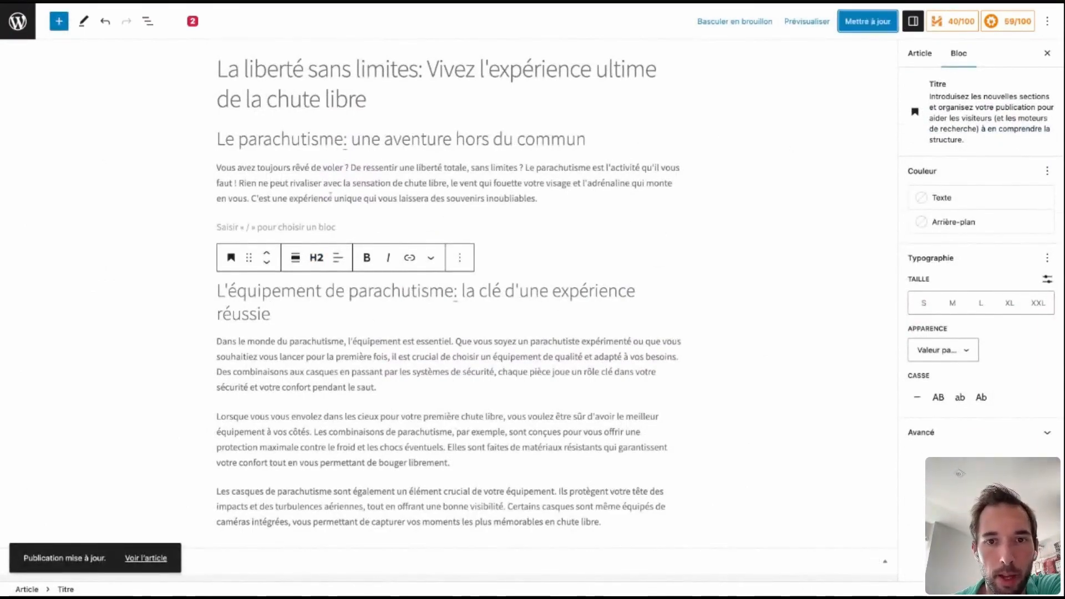
Set the text size of the article's first paragraph to XL after trying the M and L sizes.
click(550, 198)
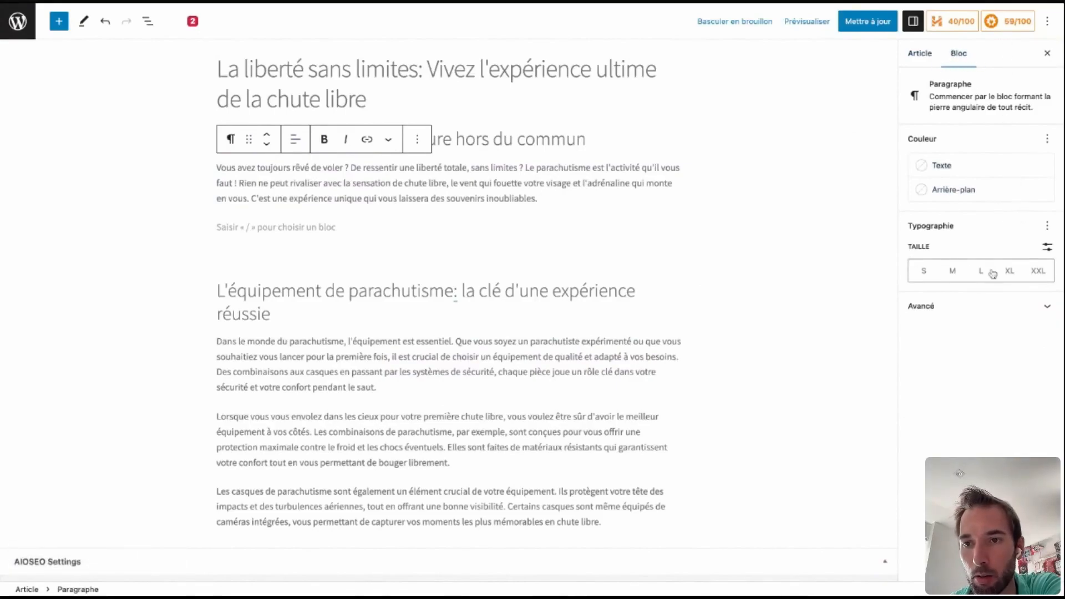
click(963, 271)
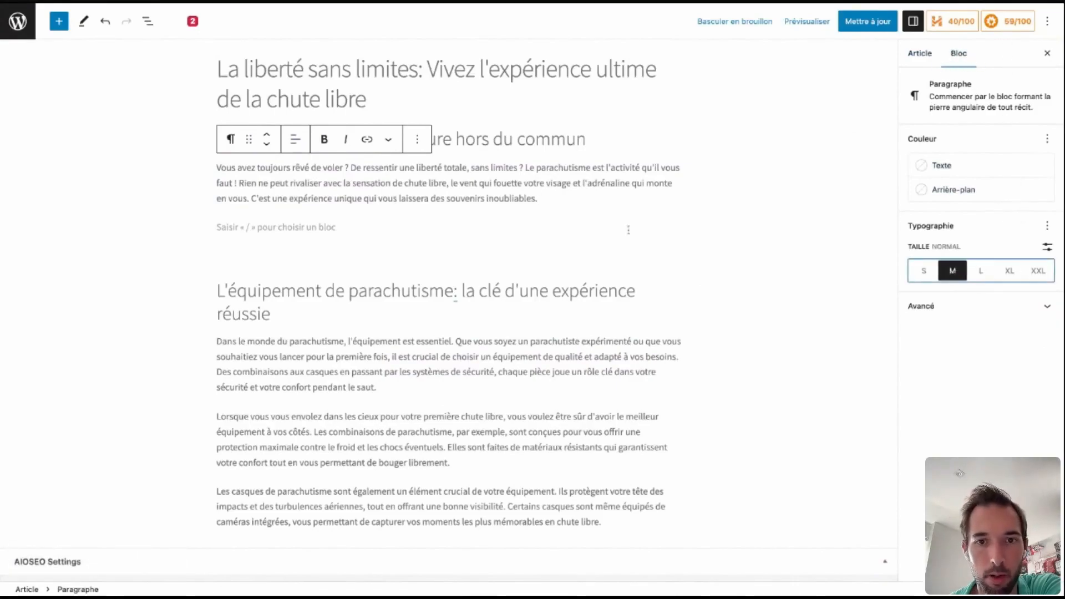
drag(571, 202, 408, 199)
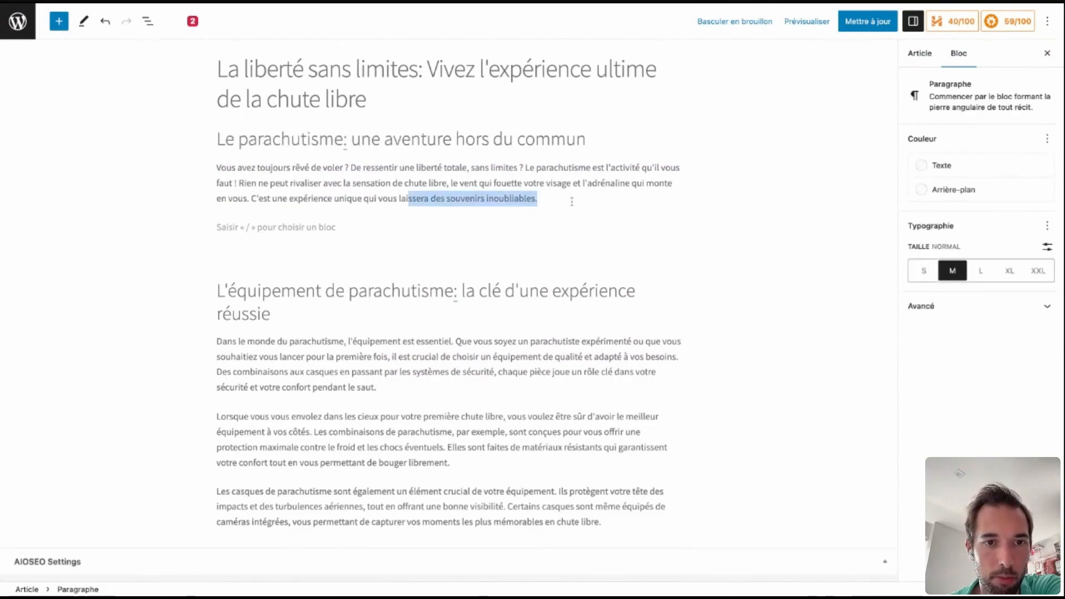
click(979, 275)
click(1010, 271)
click(526, 272)
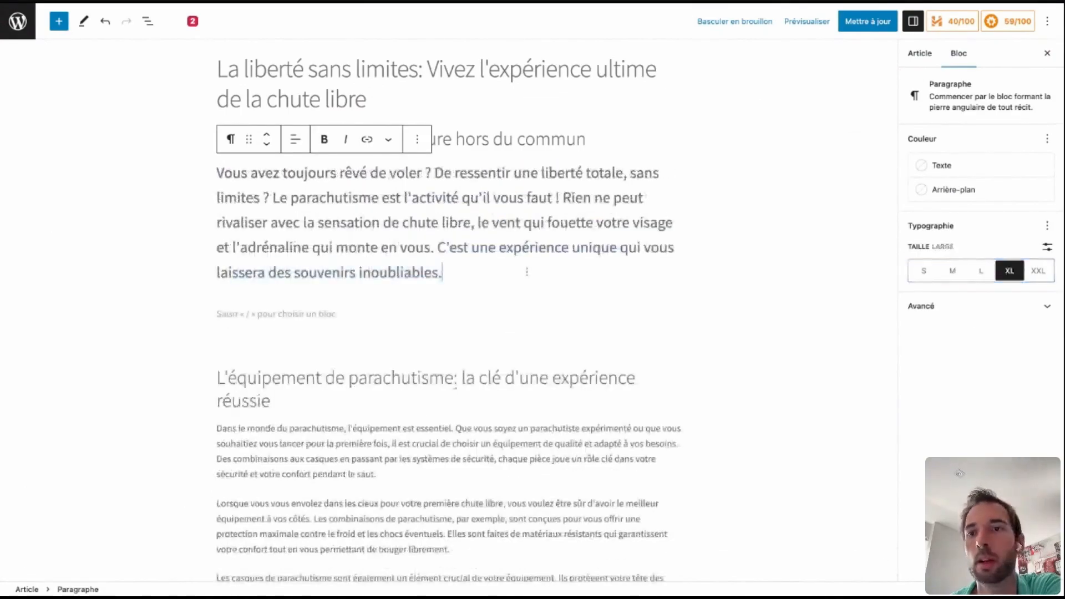
Shorten the article's permalink to "liberte-sans-limite" in the article settings.
click(925, 54)
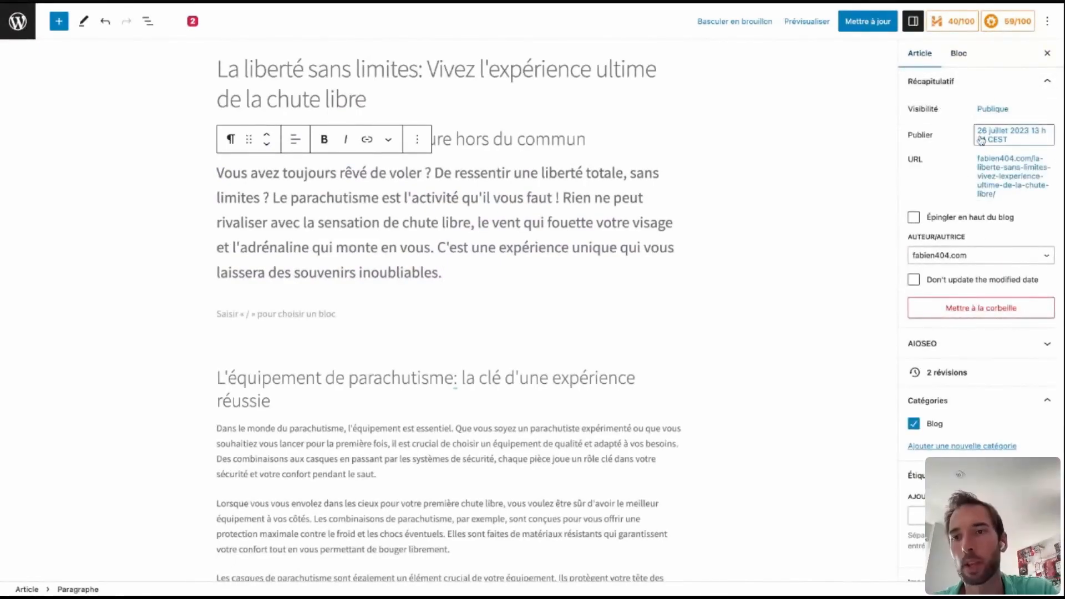
click(998, 177)
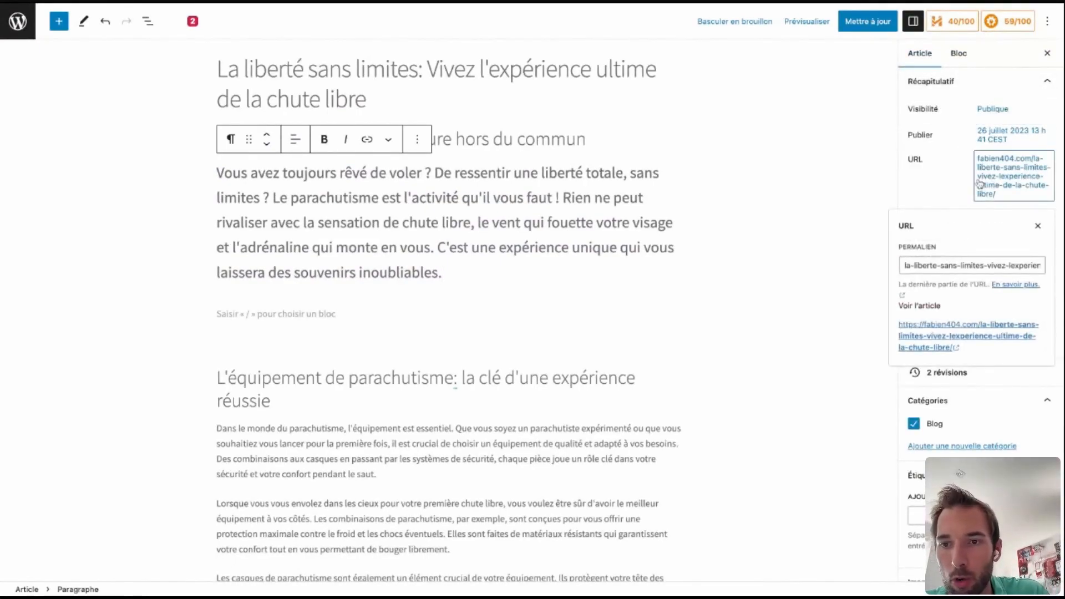
click(939, 265)
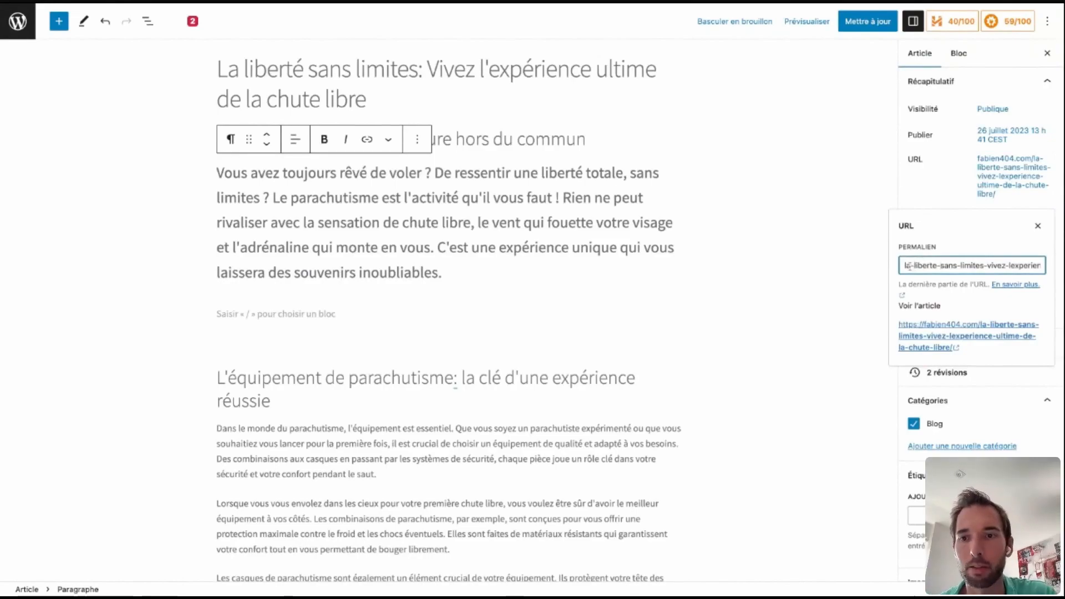
triple_click(909, 267)
key(Left)
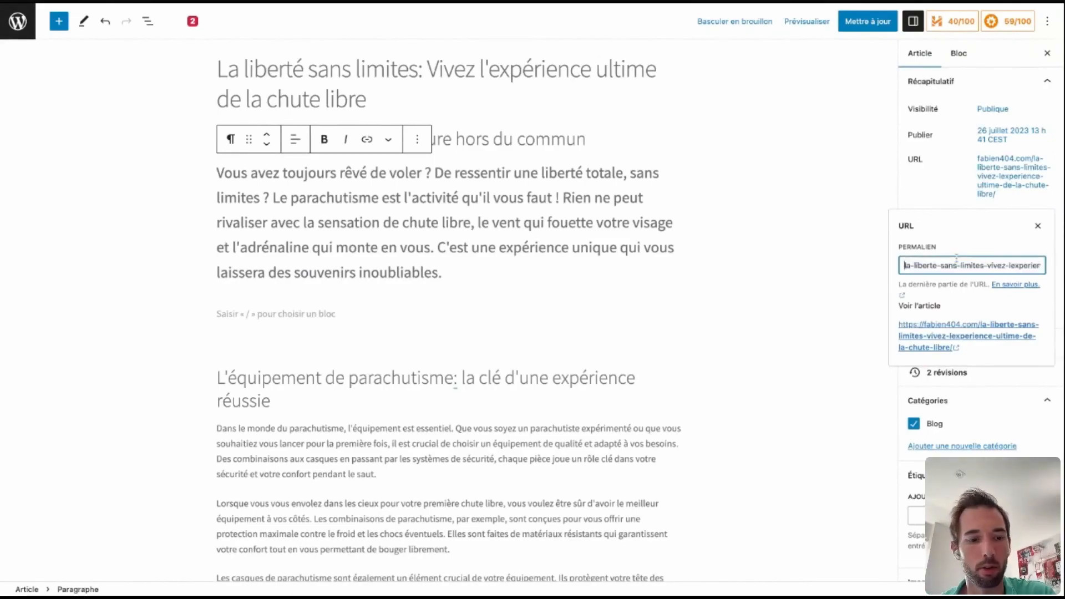
key(ctrl+a)
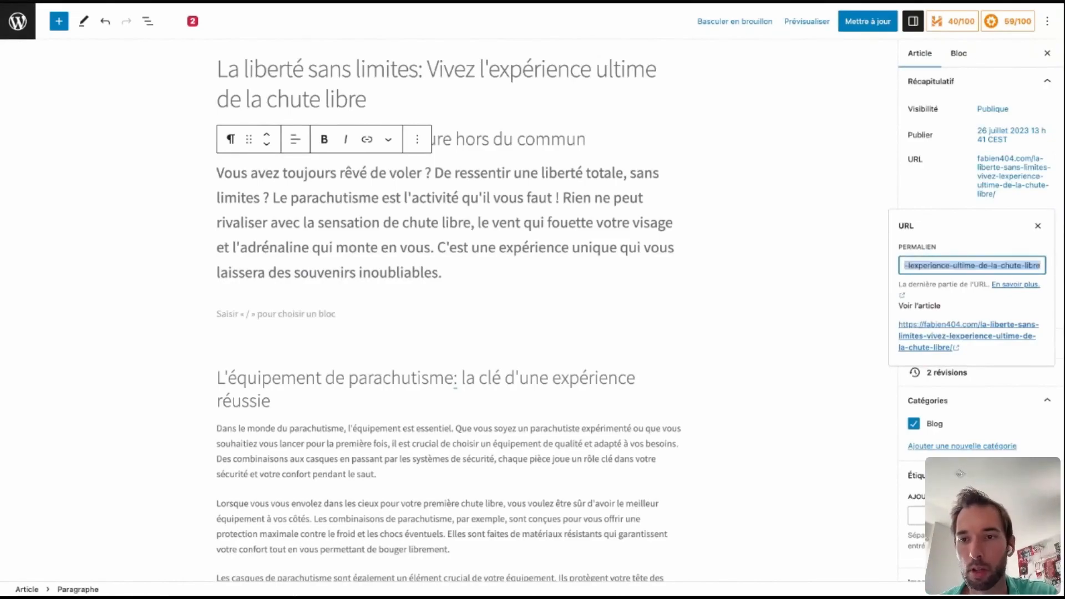
text(lib)
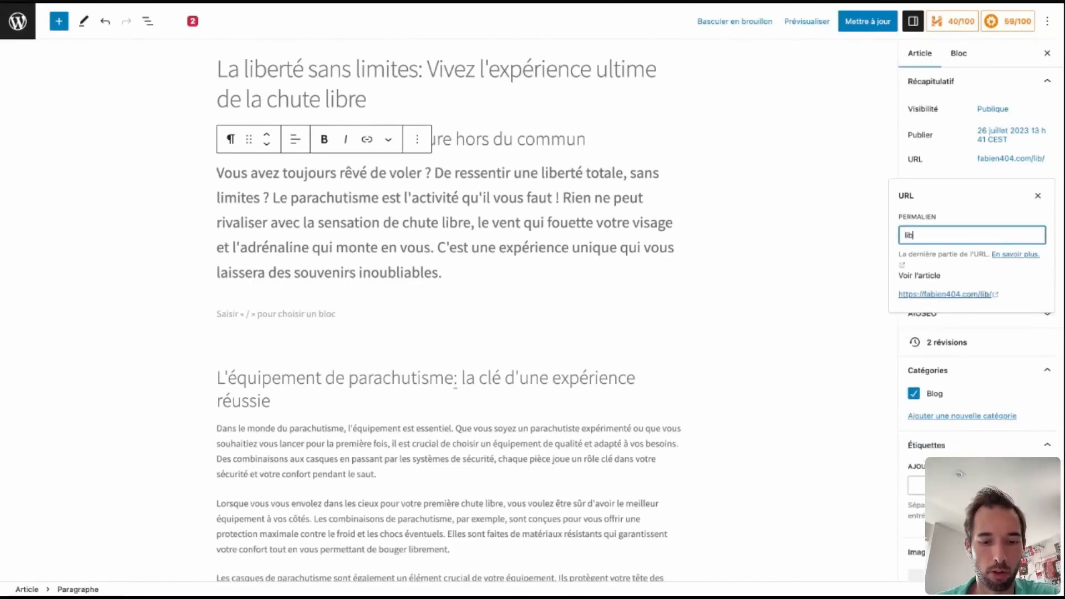
text(erte-sans-limite)
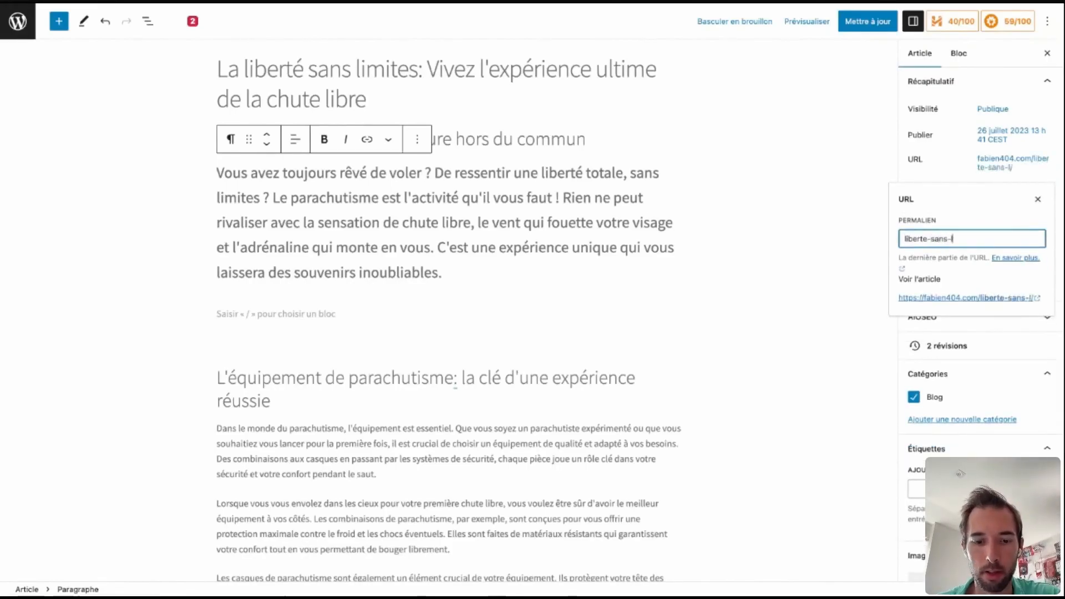
click(932, 178)
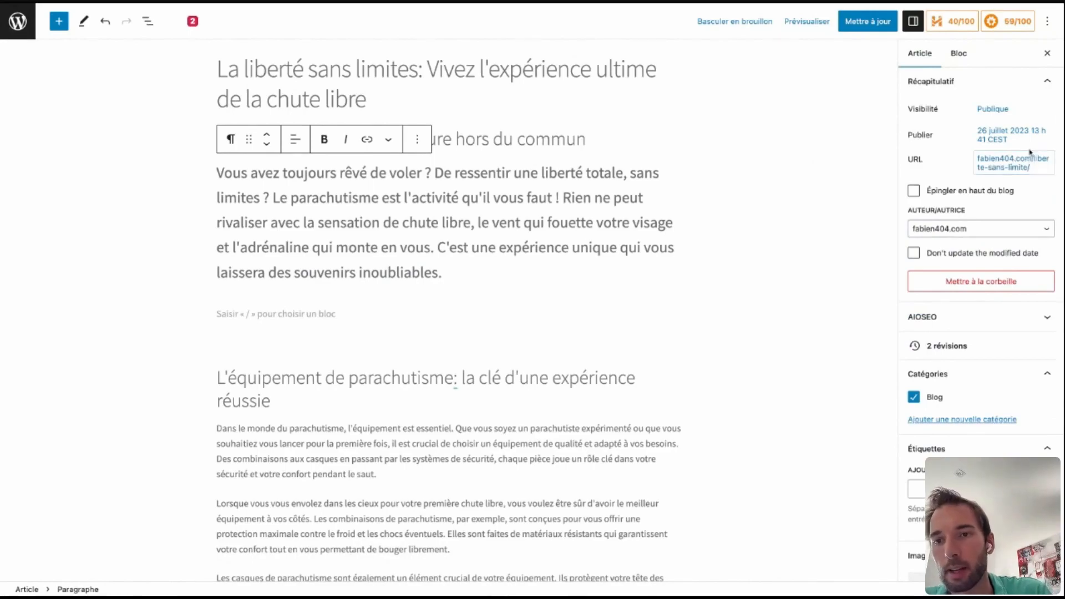
Set suivi-formation.png from the media library as the article's featured image.
scroll(976, 249, down, 6)
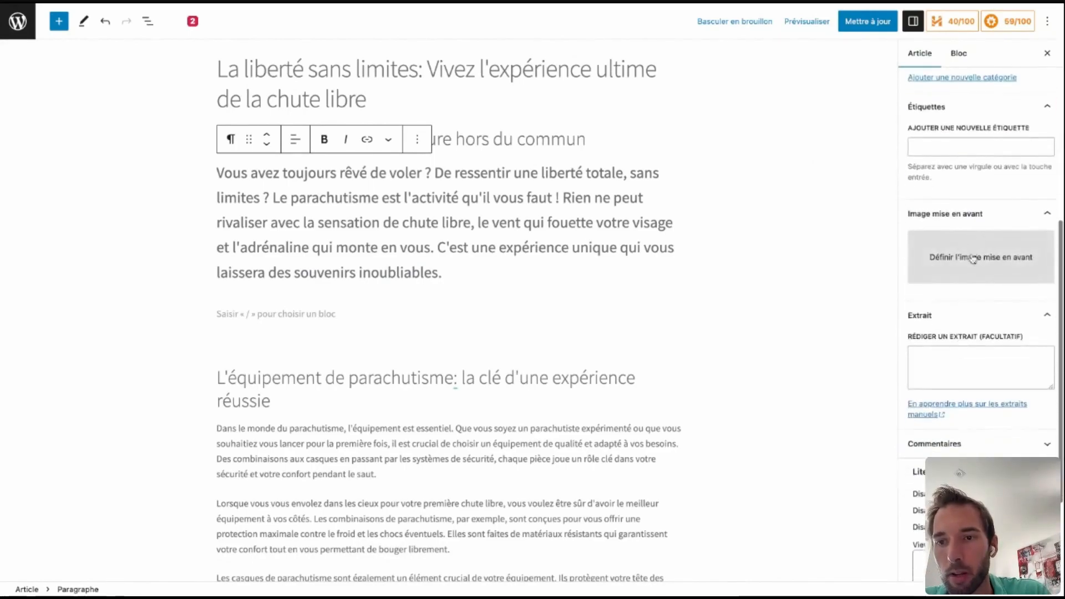
click(972, 258)
click(147, 162)
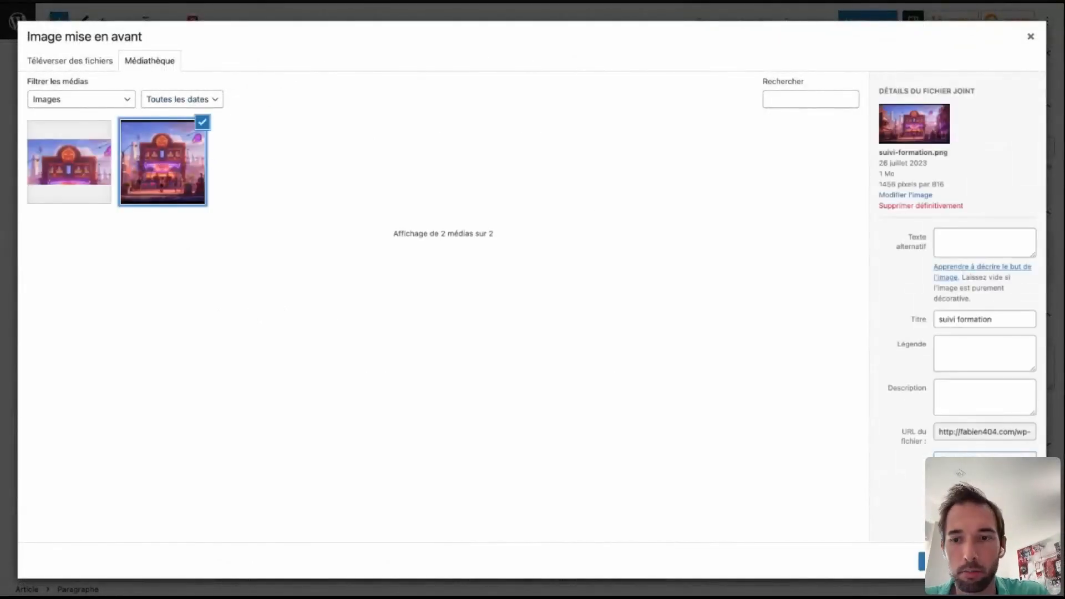
click(943, 562)
scroll(947, 129, down, 3)
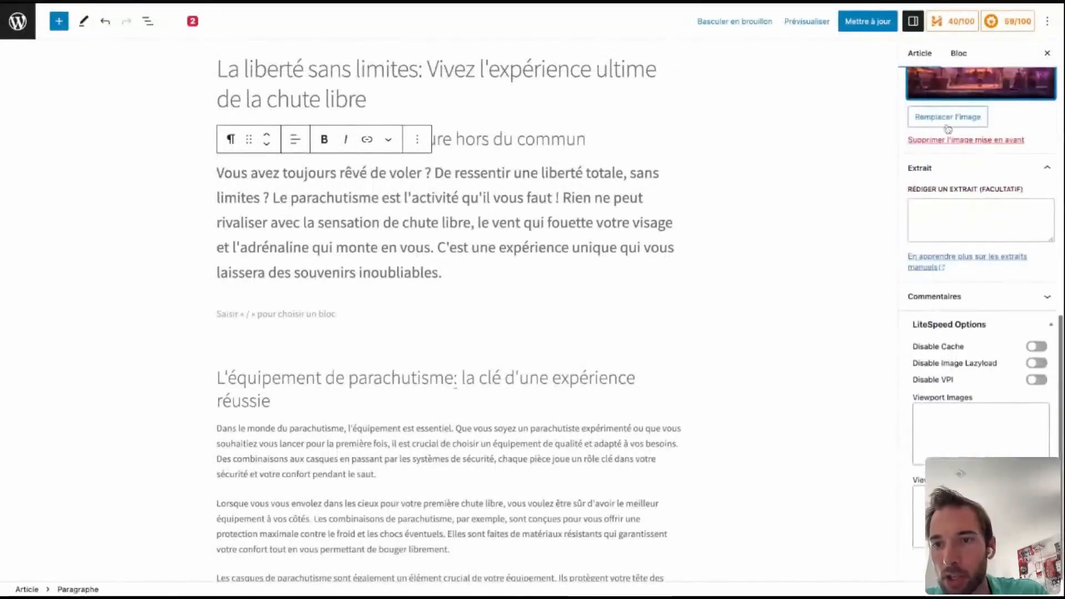
click(974, 235)
Examine the SEO Headline Analyzer's score and word balance advice for the article title.
scroll(990, 420, up, 10)
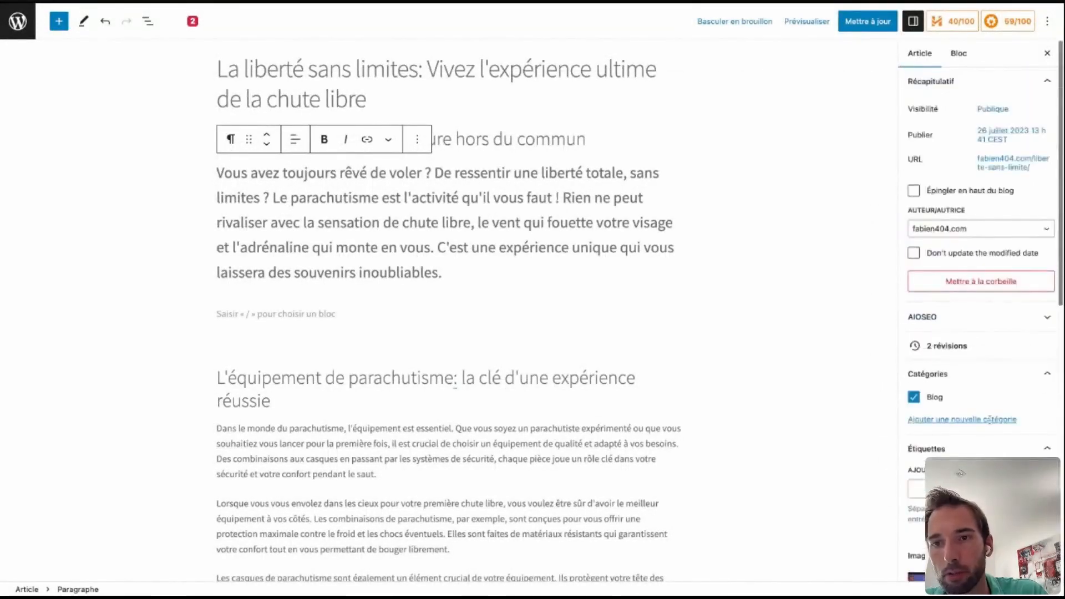
click(962, 22)
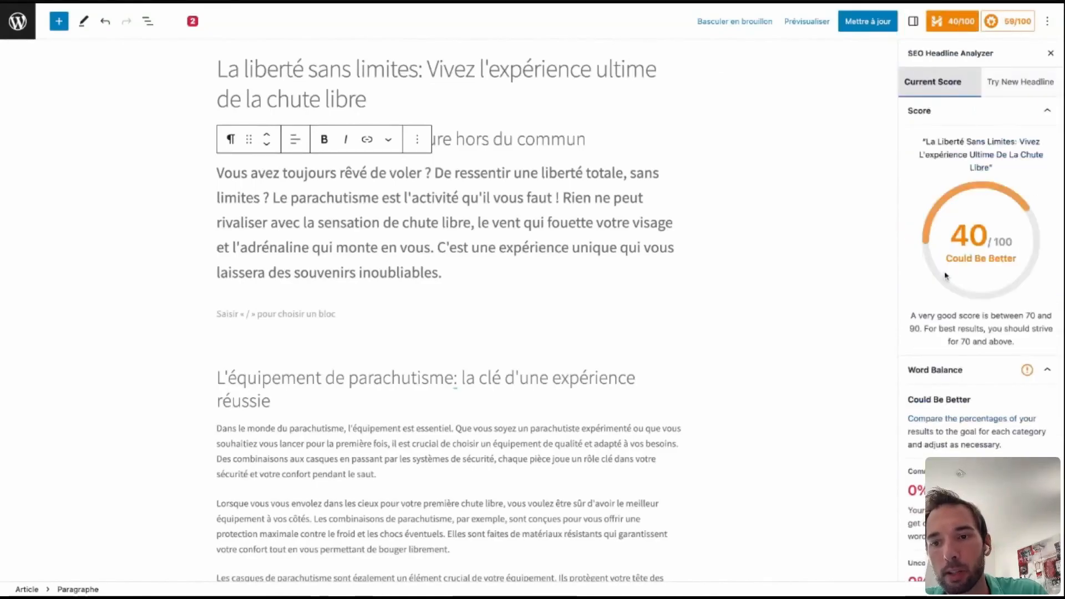
scroll(945, 276, down, 15)
scroll(946, 276, up, 10)
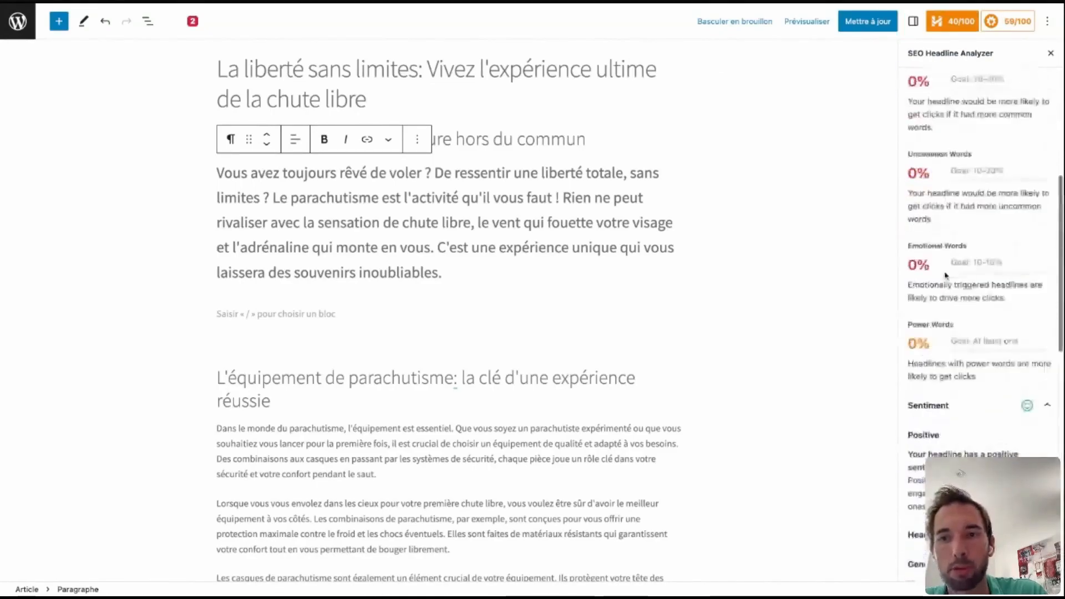
scroll(946, 275, up, 5)
Update the article with its new settings and preview it in a new tab.
click(854, 23)
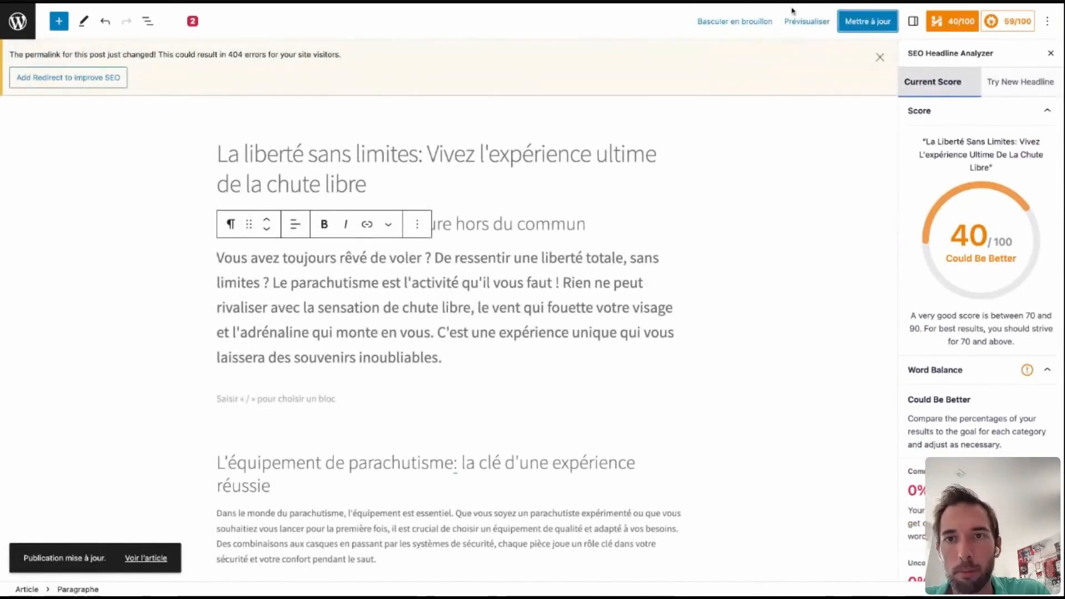
click(804, 21)
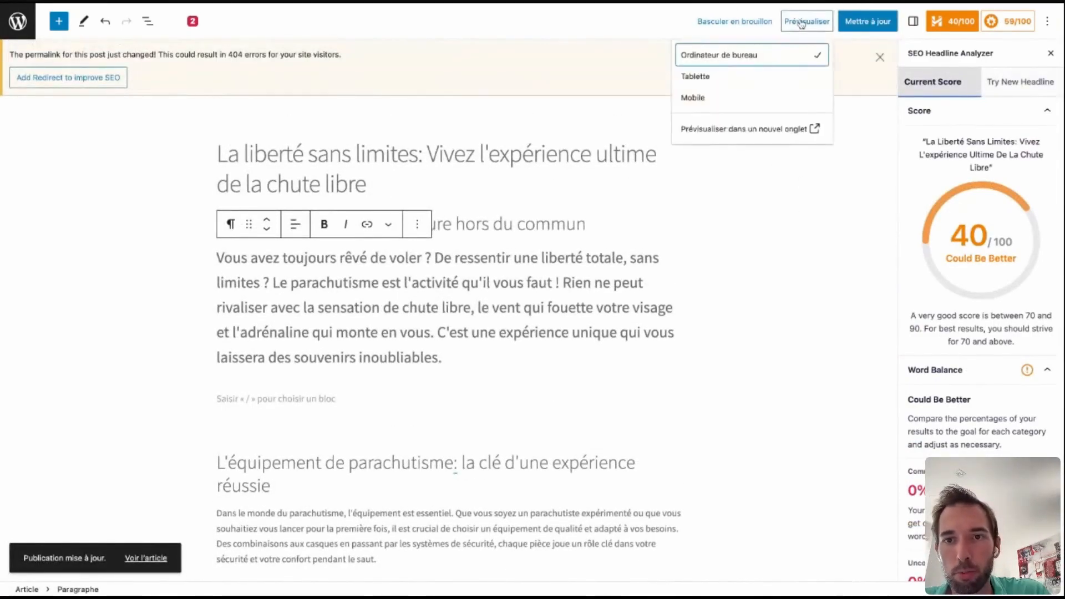
click(749, 129)
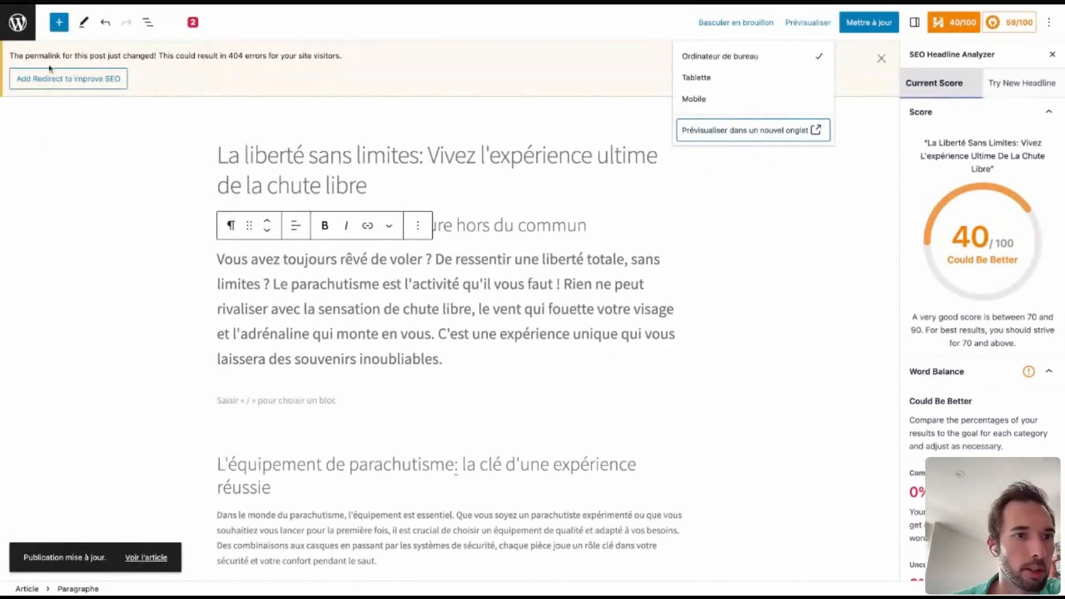
Leave the article editor and open the list of all the site's pages.
click(17, 22)
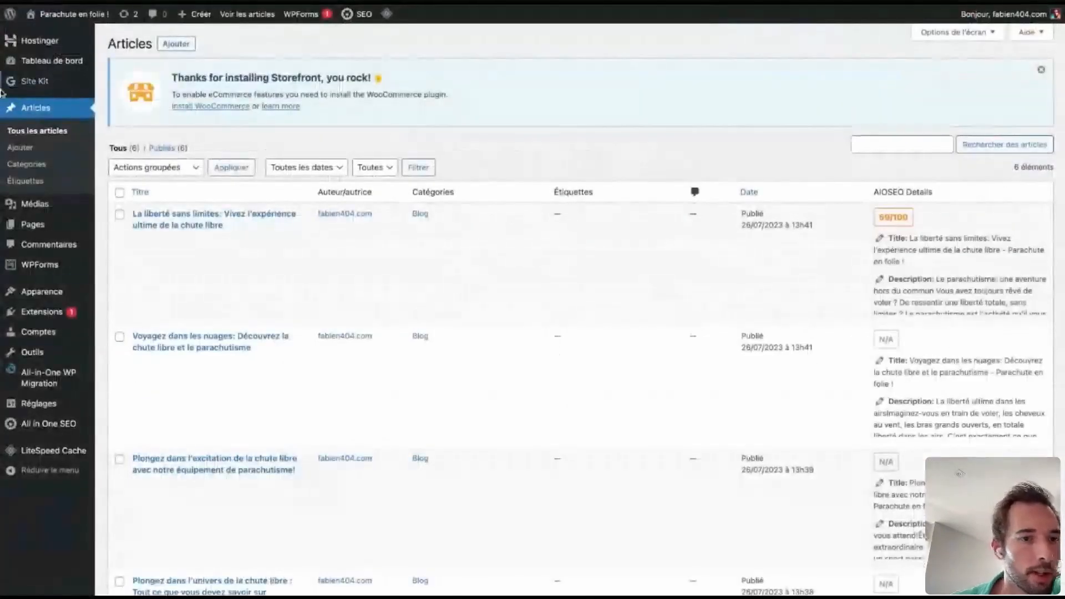
mouse_move(57, 220)
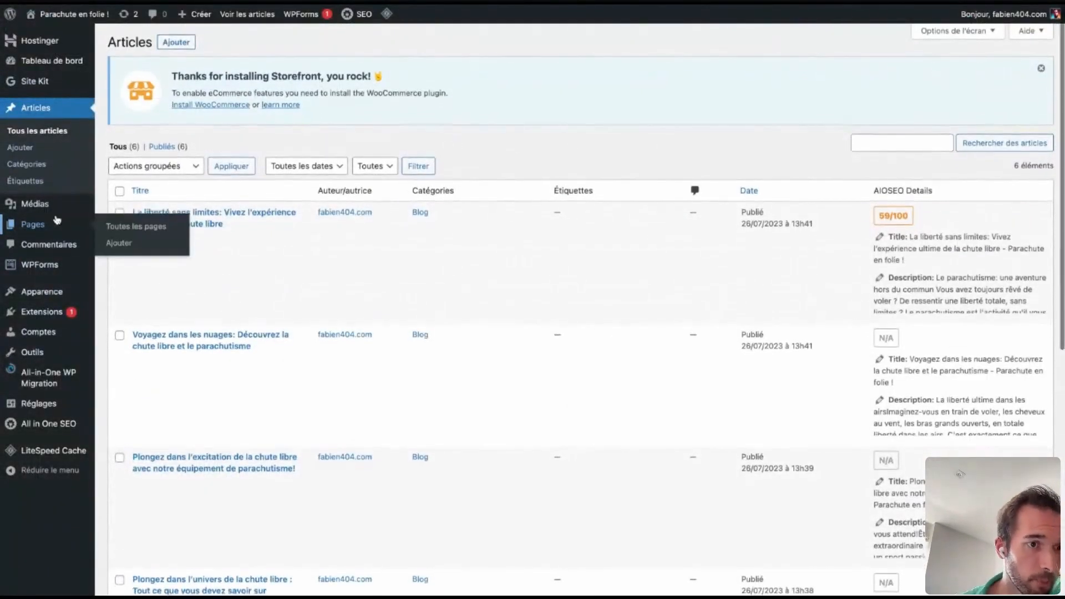
click(56, 223)
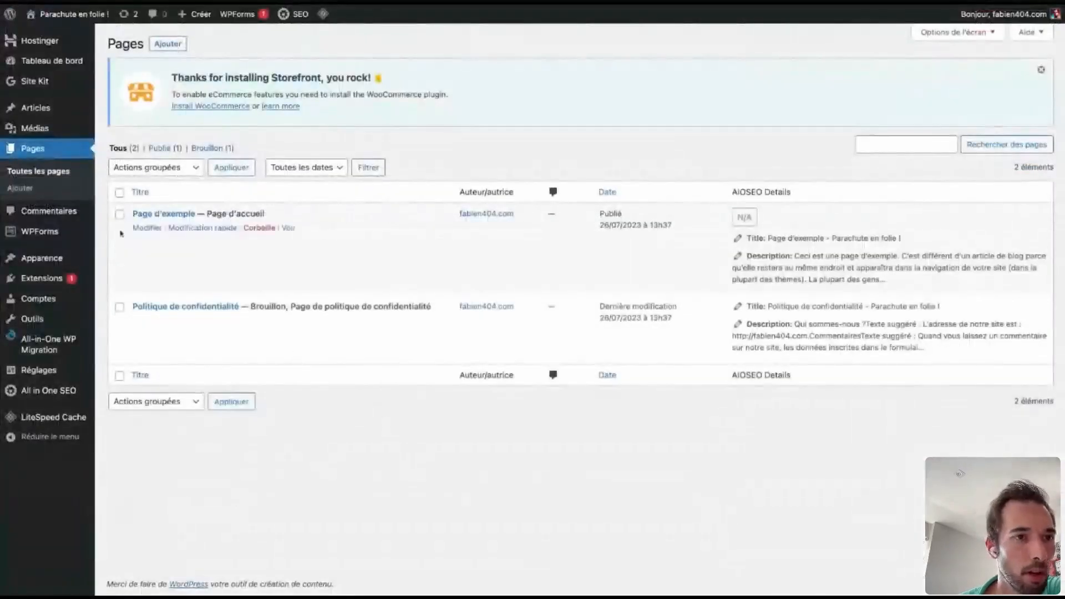
mouse_move(50, 425)
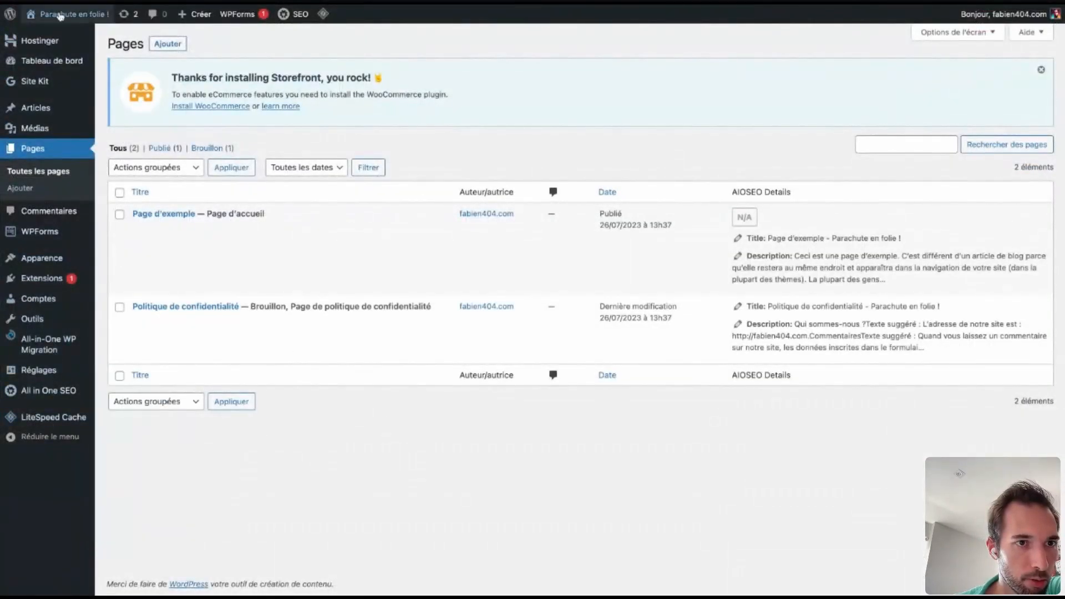
Visit the public site and examine the example home page's content, sidebar widgets and footer.
mouse_move(60, 16)
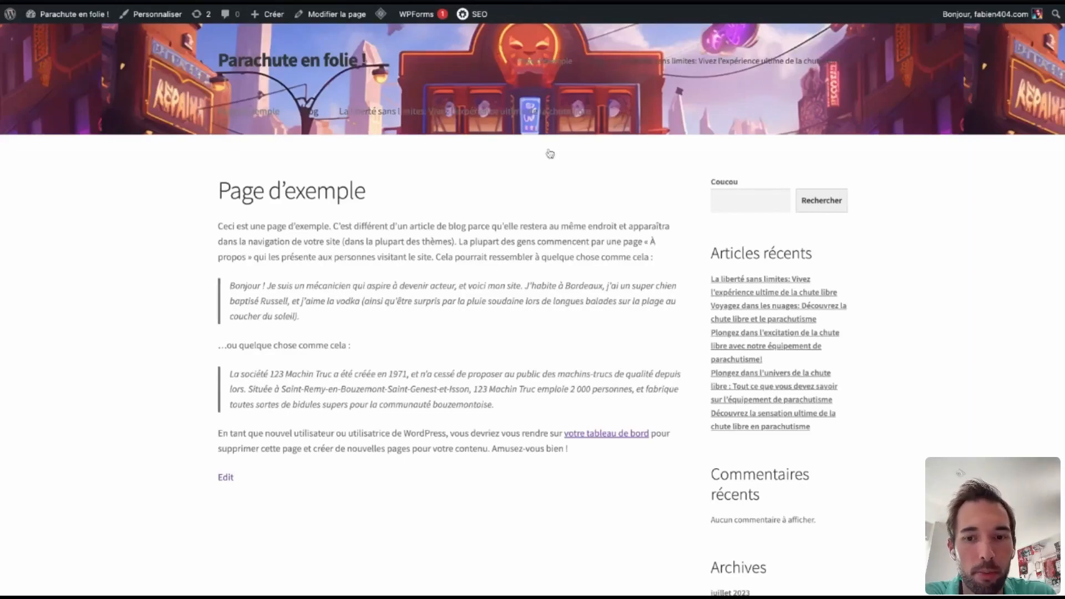
scroll(494, 308, down, 6)
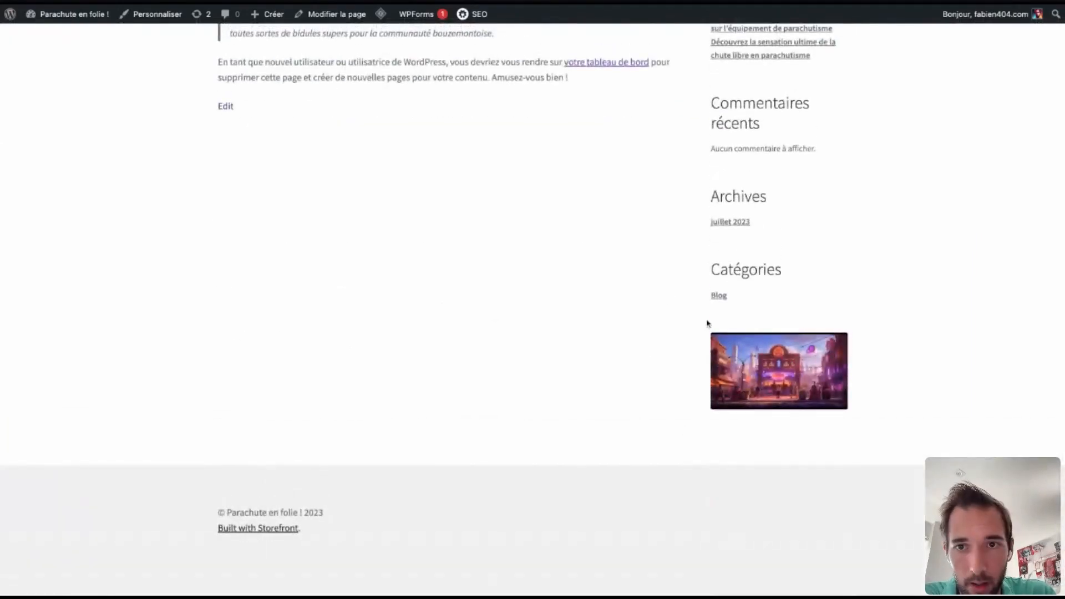
scroll(709, 318, up, 5)
scroll(481, 160, up, 3)
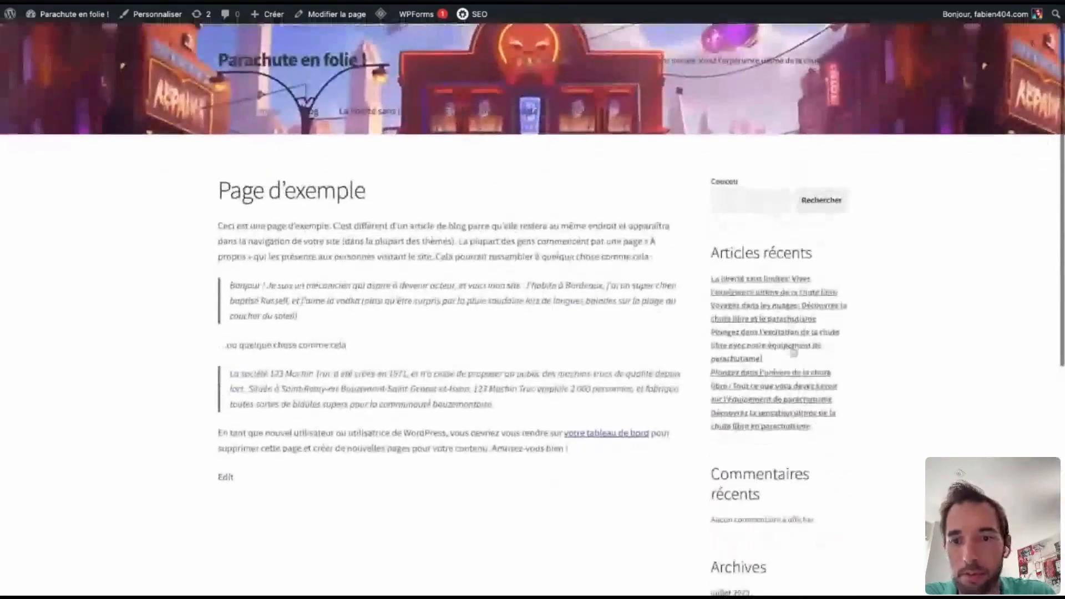
scroll(488, 305, down, 1)
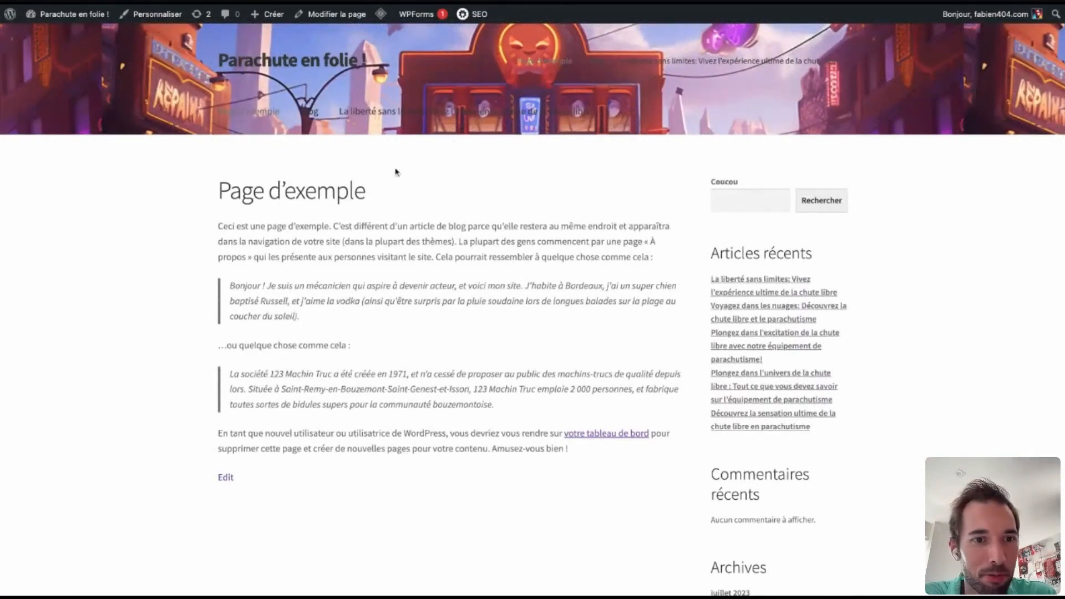
scroll(228, 455, down, 5)
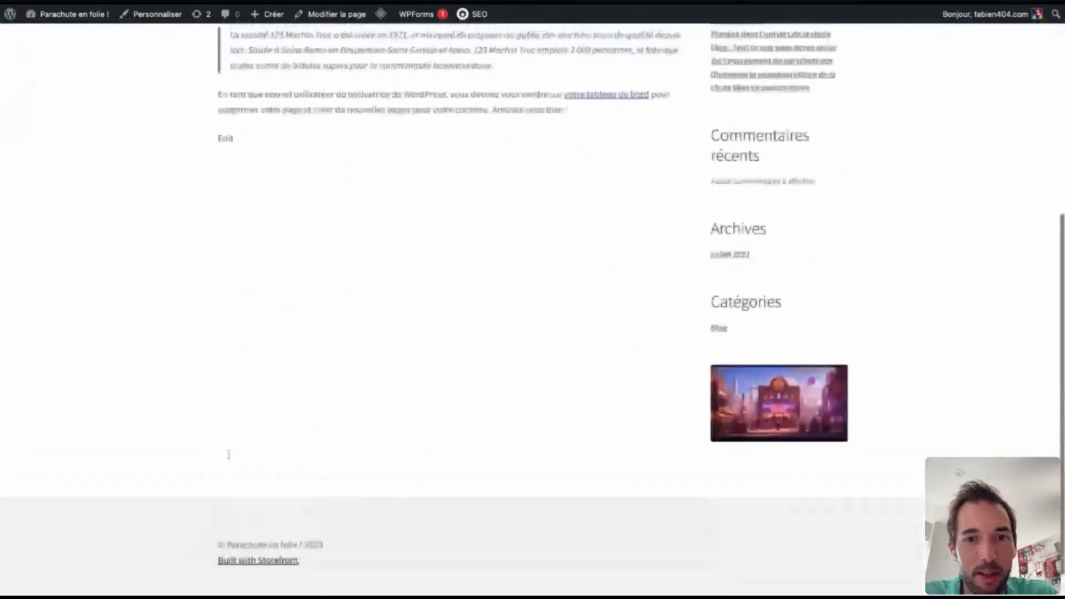
scroll(228, 455, up, 6)
scroll(533, 458, down, 1)
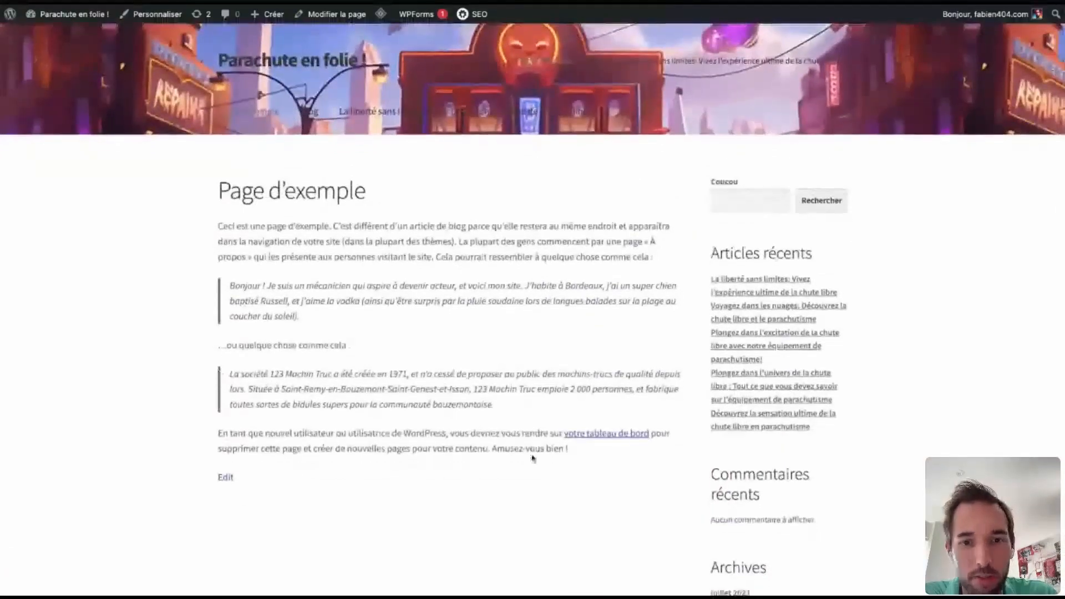
scroll(708, 409, down, 3)
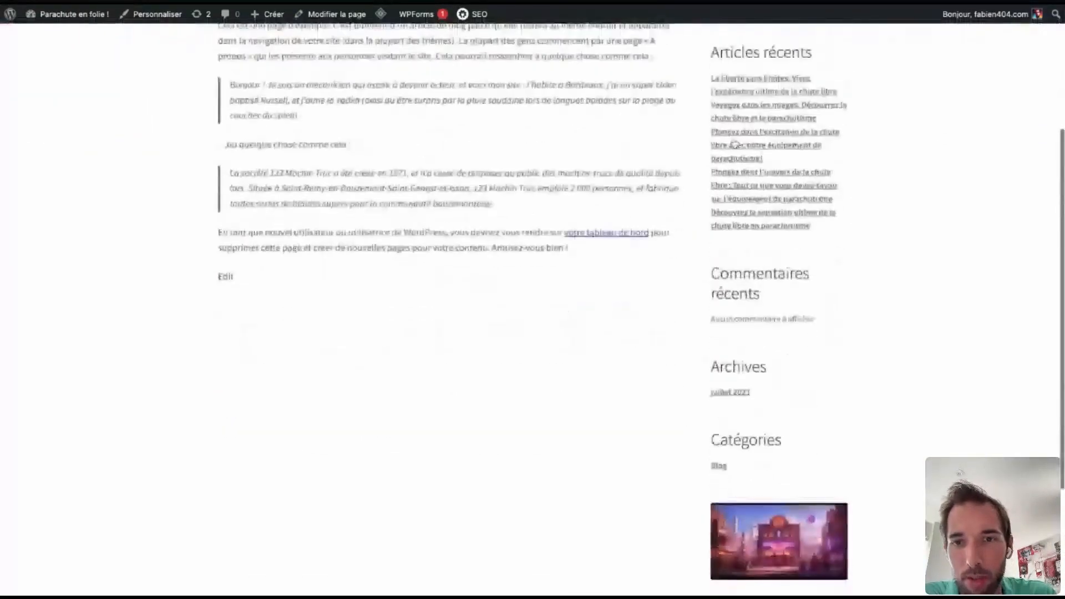
Open the recent article "Plongez dans l'excitation de la chute libre avec notre équipement de parachutisme!" and look through its content.
click(766, 137)
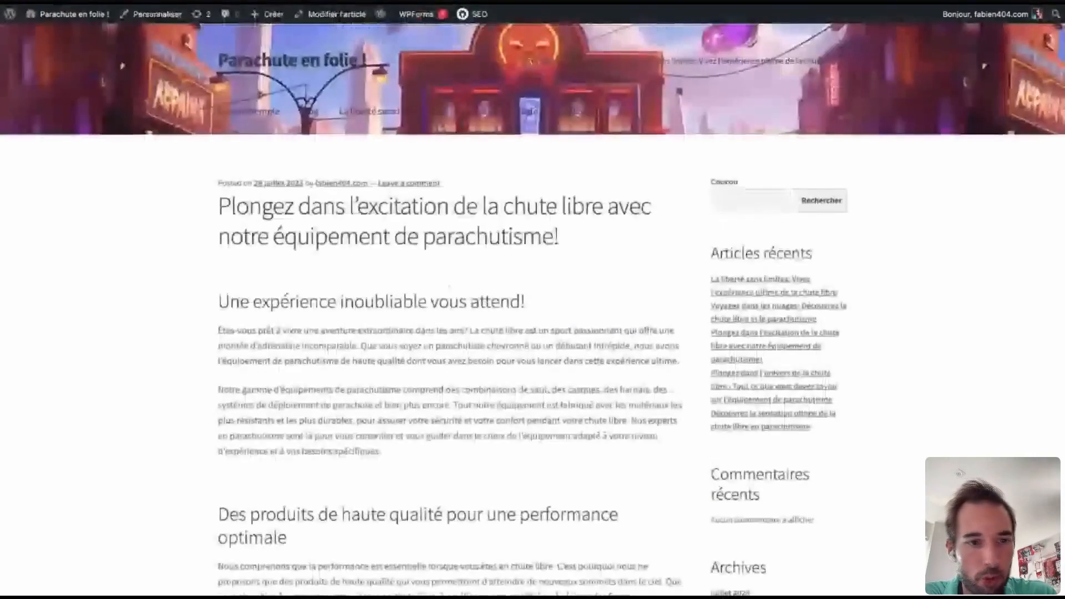
scroll(294, 402, down, 10)
scroll(294, 403, down, 3)
scroll(294, 403, up, 15)
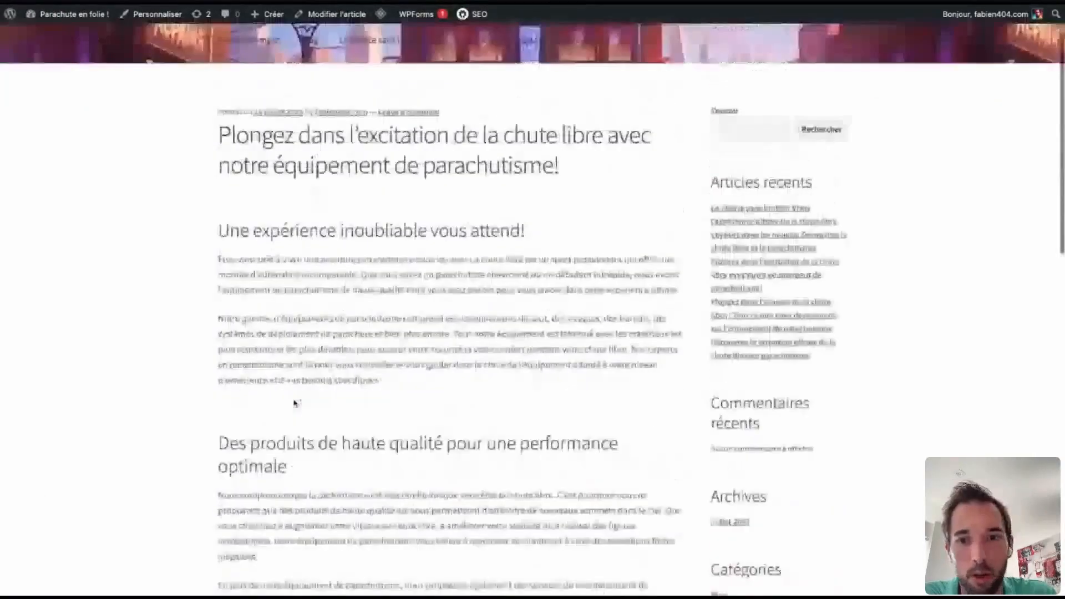
scroll(294, 403, down, 10)
scroll(294, 403, up, 12)
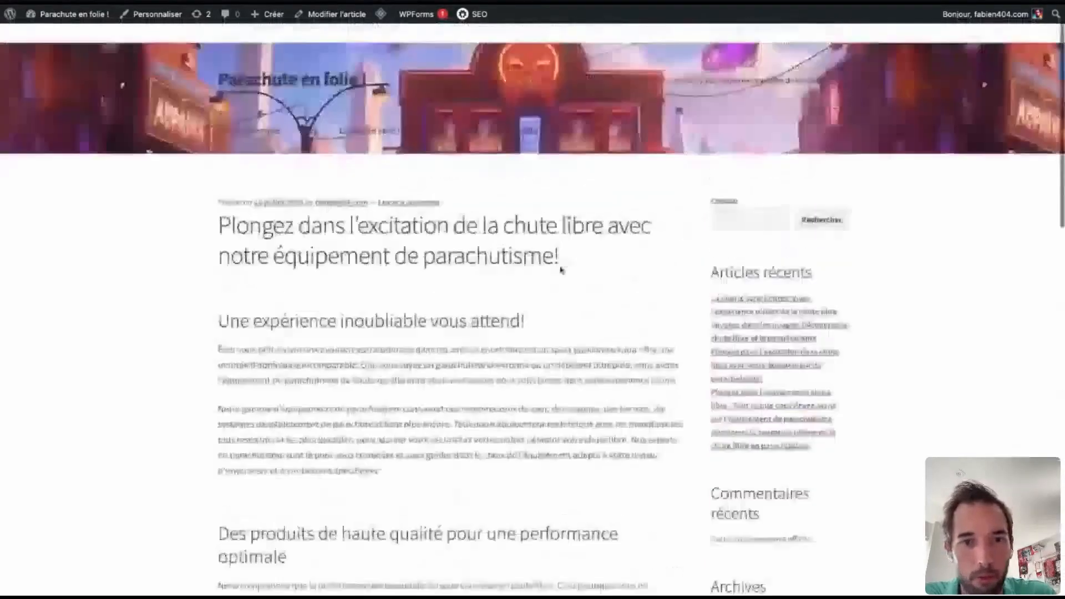
Open the Blog category from the site navigation and look through its list of articles.
click(309, 113)
scroll(161, 318, down, 6)
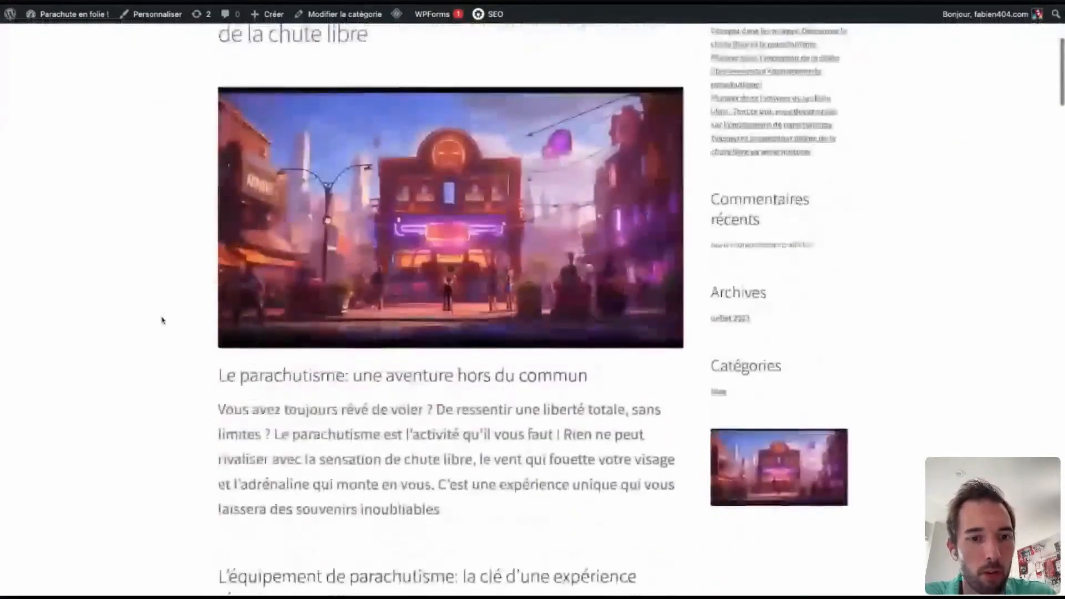
scroll(405, 238, down, 12)
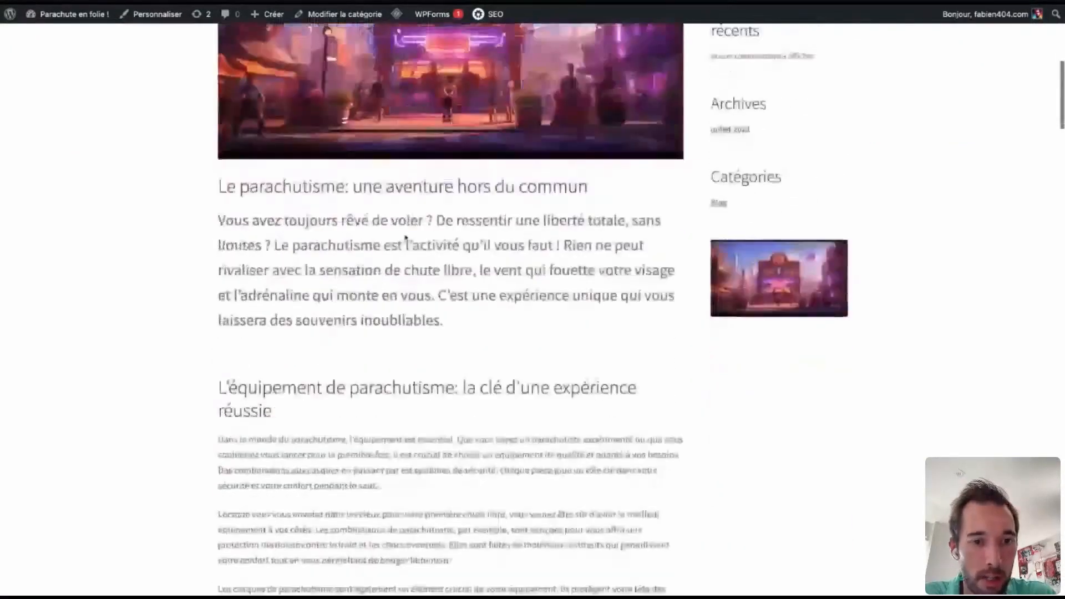
scroll(320, 160, down, 15)
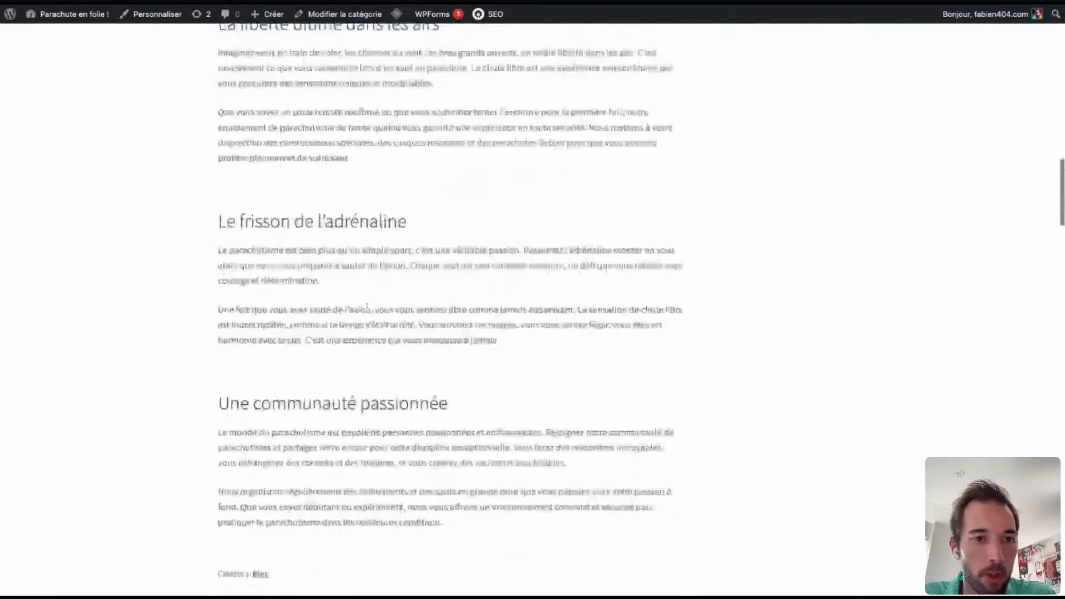
scroll(364, 160, up, 7)
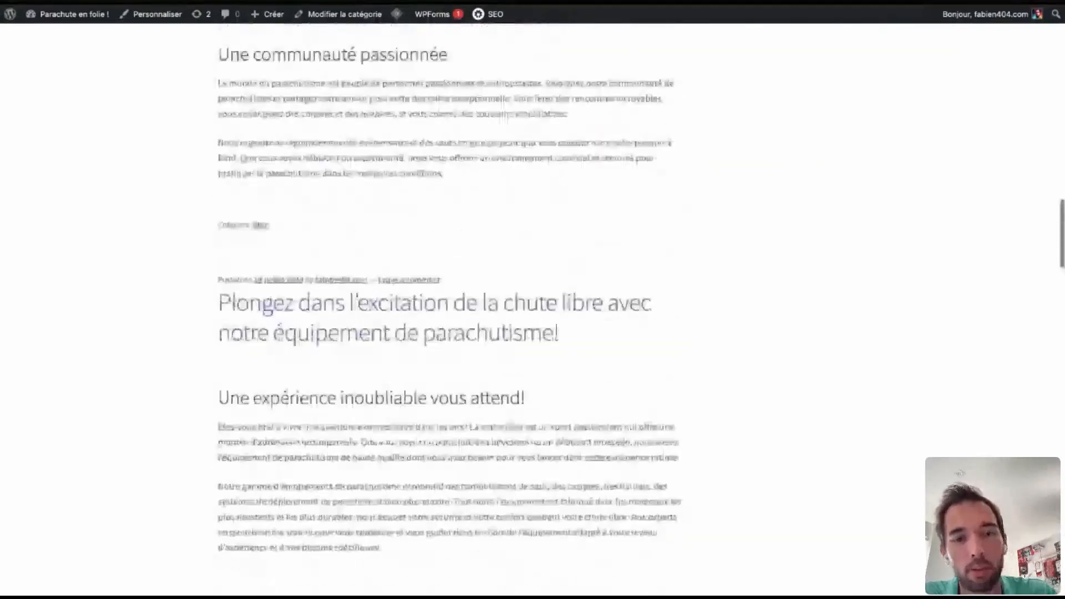
scroll(364, 159, down, 4)
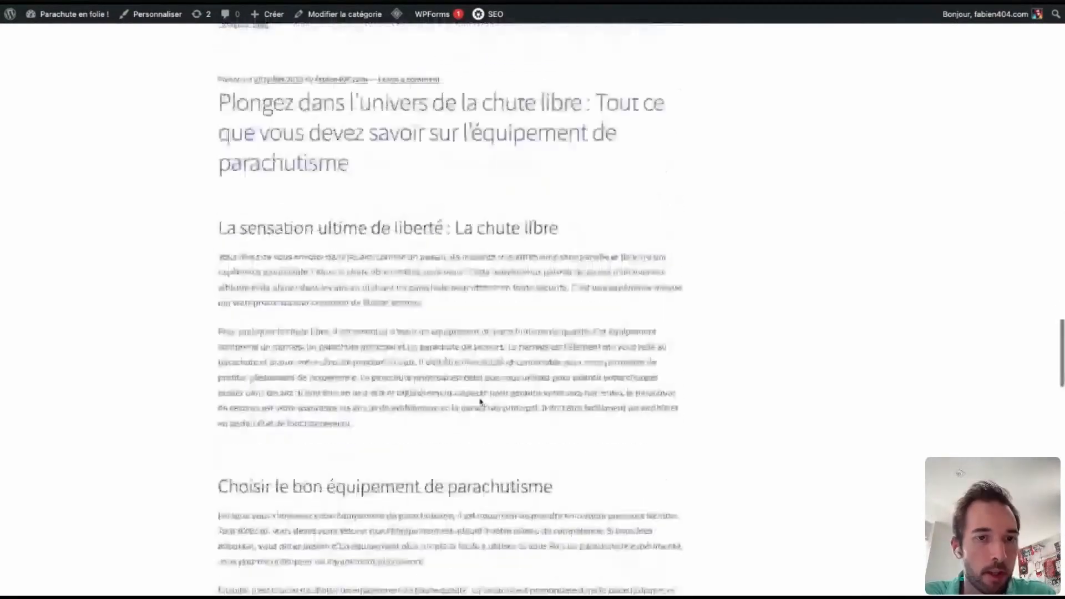
scroll(480, 402, up, 4)
scroll(480, 402, down, 20)
scroll(481, 402, up, 20)
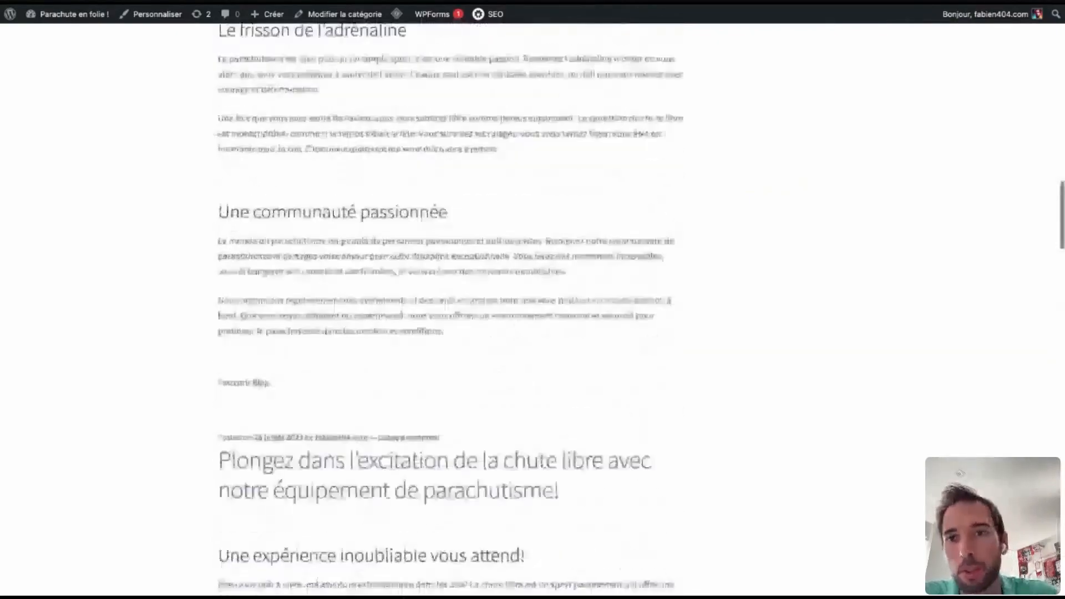
Open the article "La liberté sans limites: Vivez l'expérience ultime de la chute libre" from the Blog category and review its content.
scroll(611, 120, up, 15)
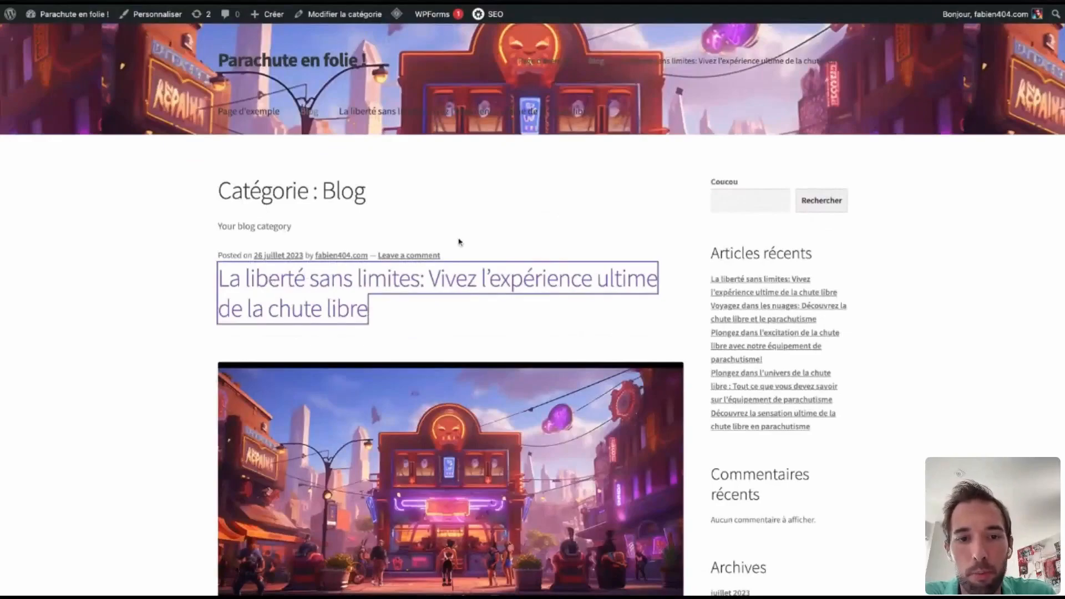
scroll(509, 340, down, 4)
scroll(509, 340, up, 15)
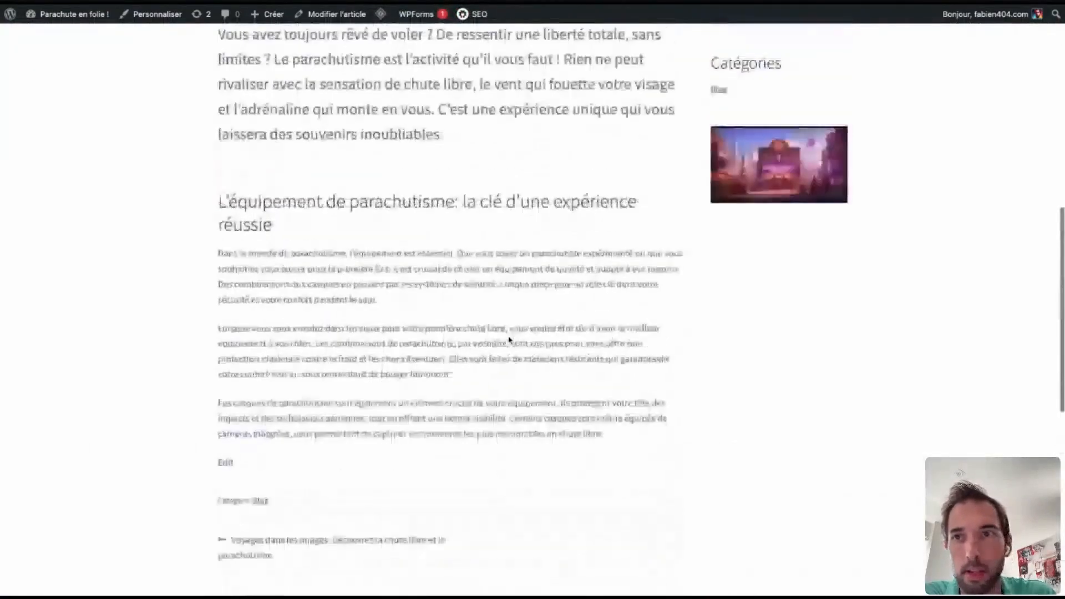